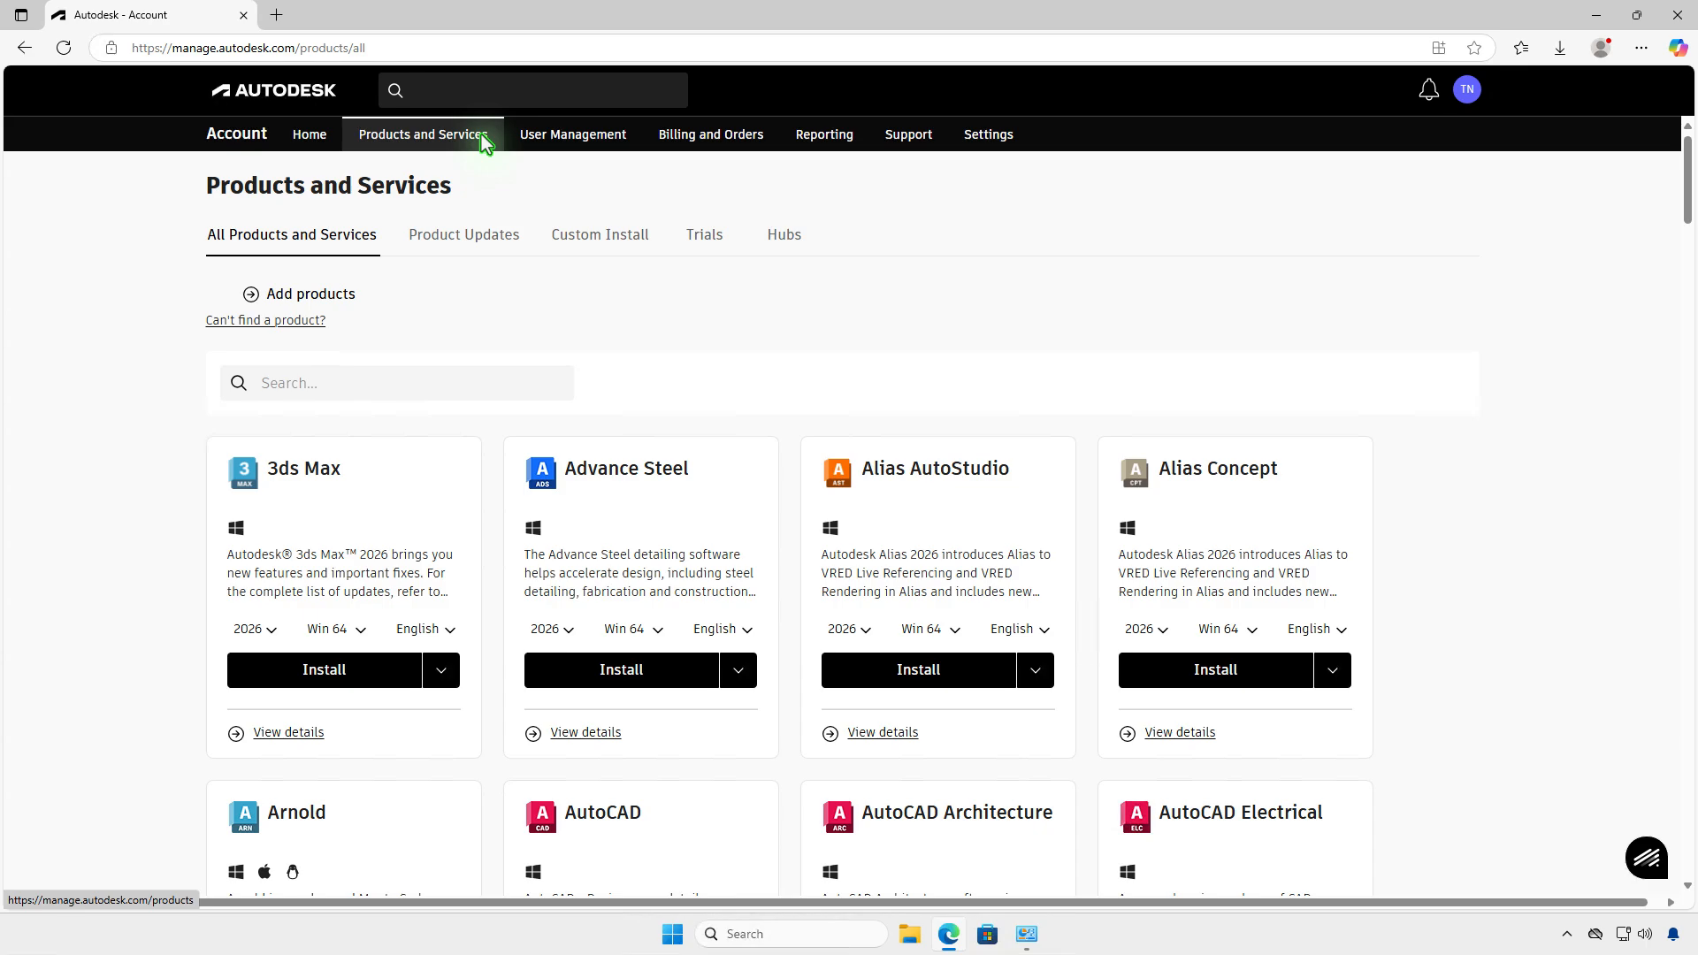
Create a new custom install package containing 3ds Max, AutoCAD, Civil 3D and Maya, and continue to its install settings.
{"action": "left_click", "coordinate": [608, 259]}
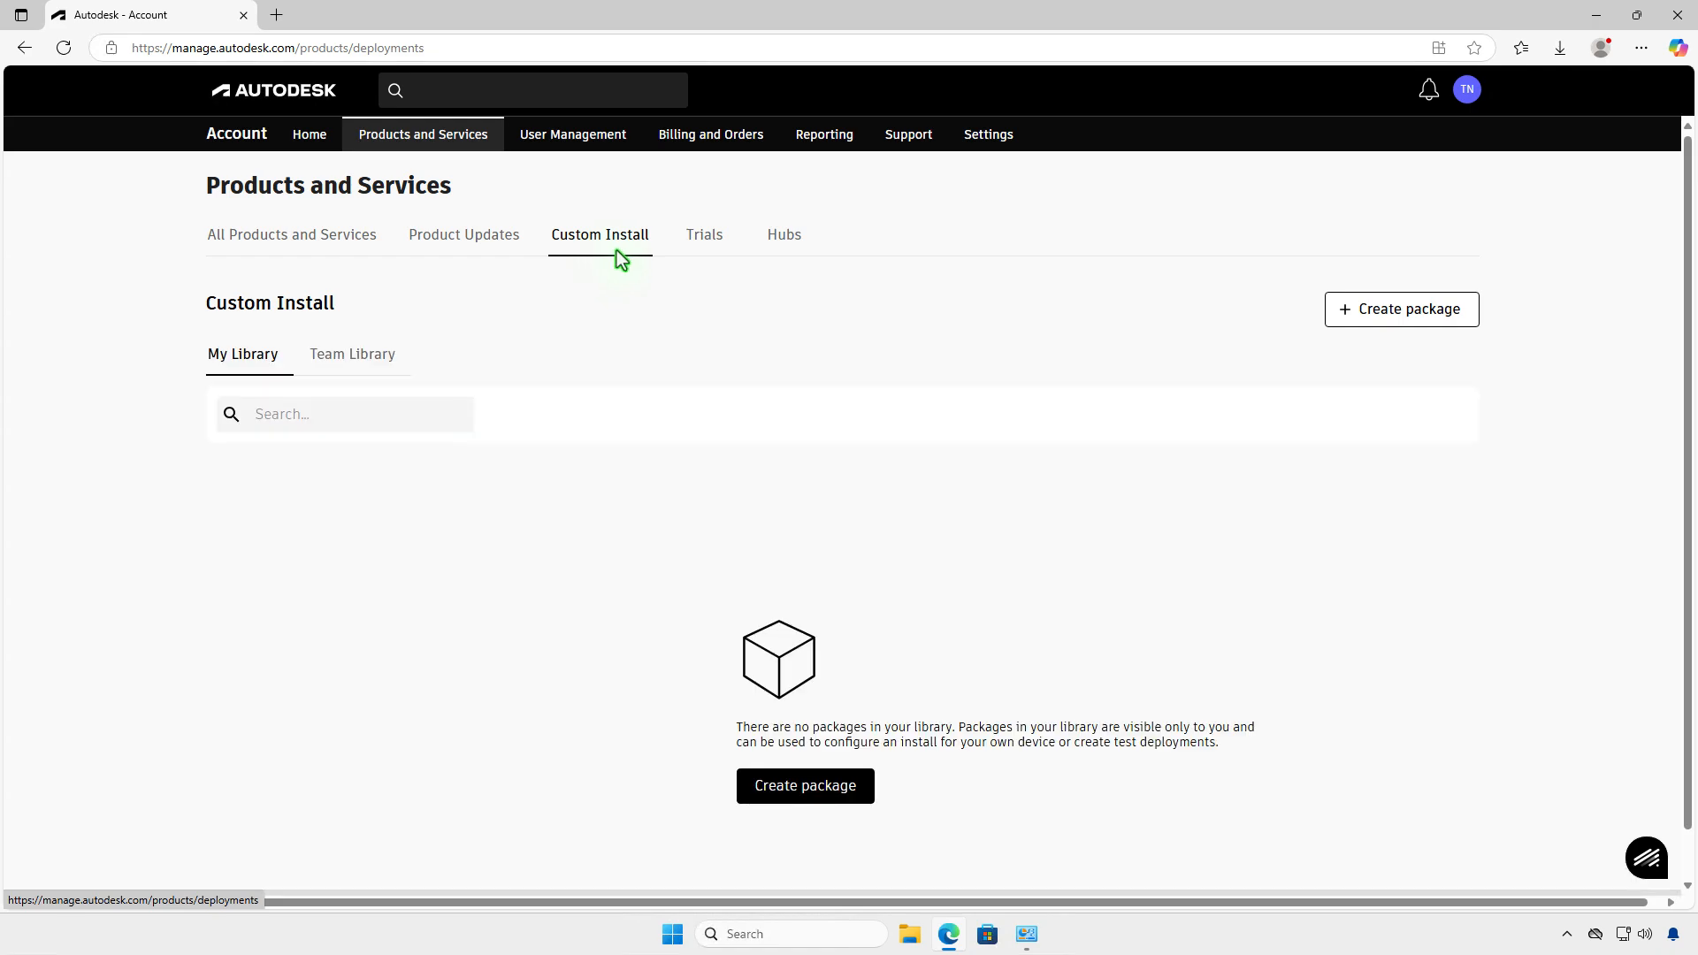
{"action": "left_click", "coordinate": [851, 789]}
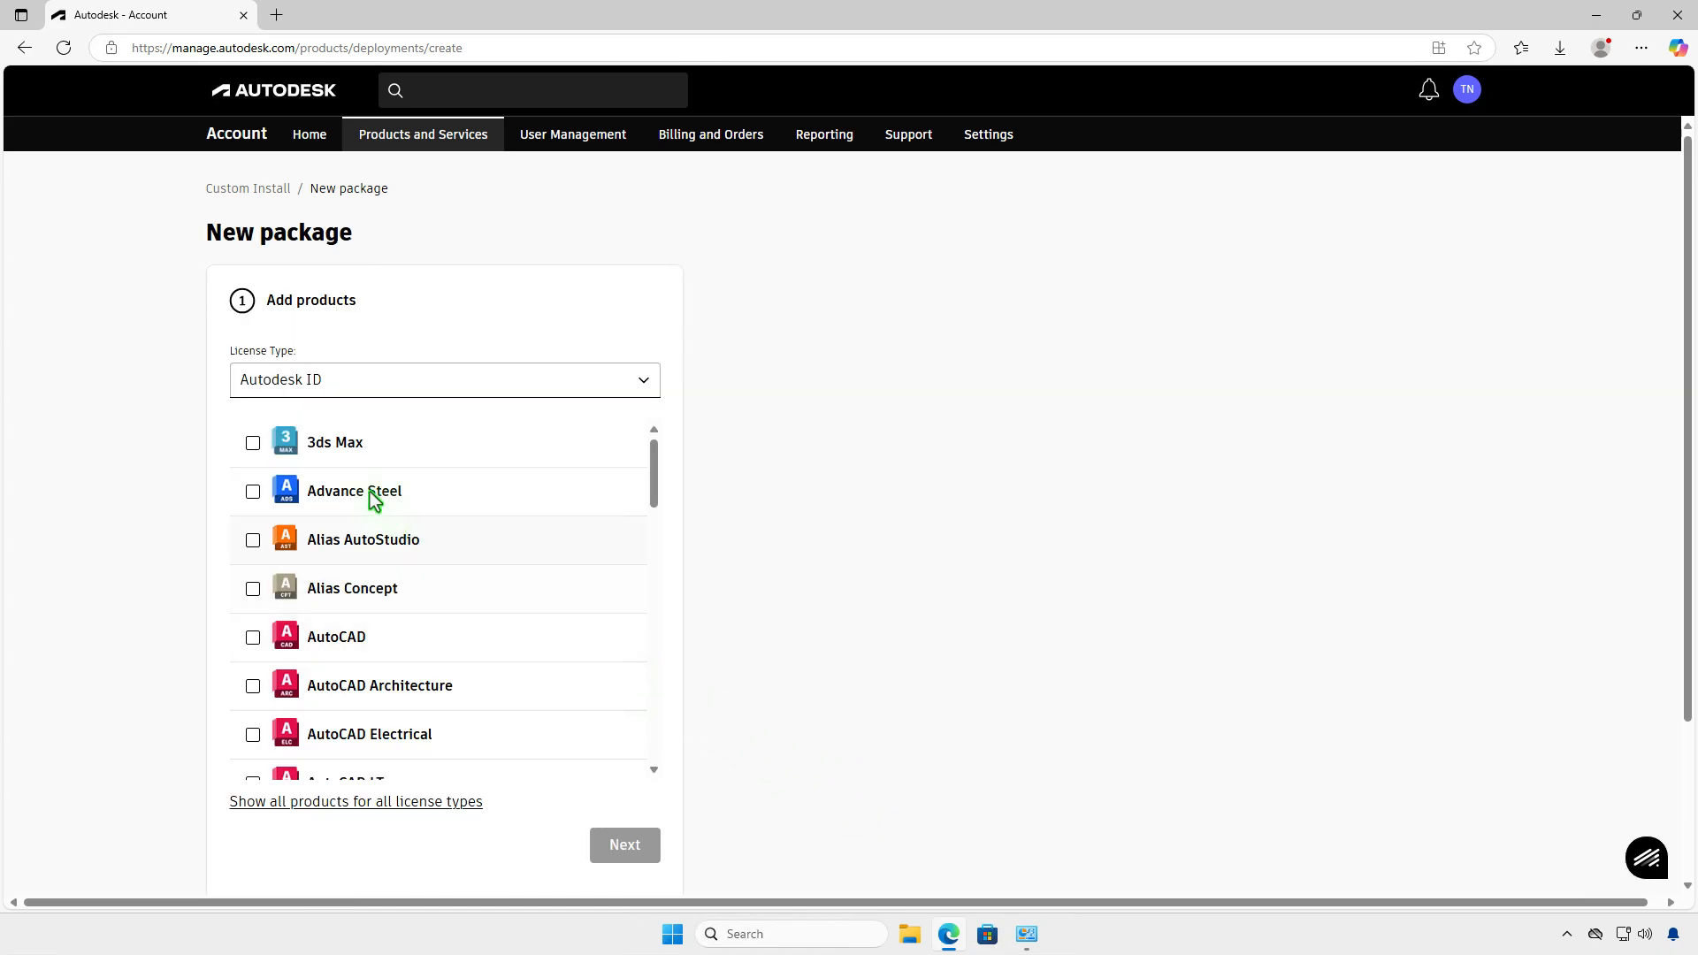
{"action": "left_click", "coordinate": [253, 443]}
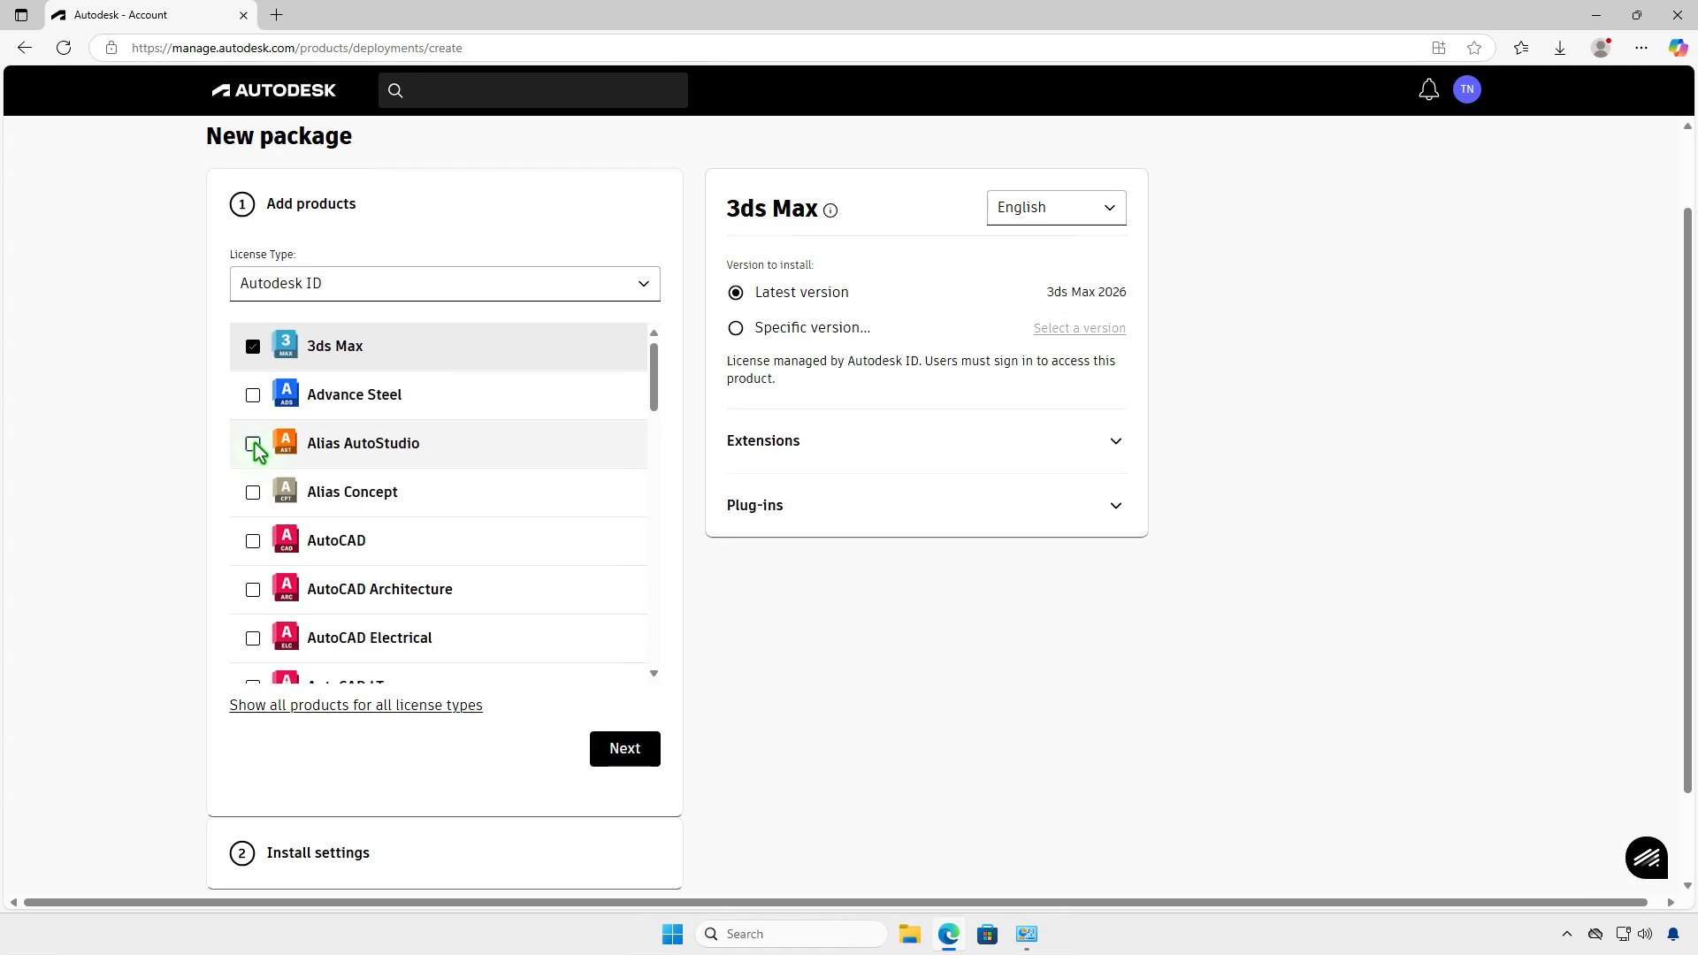
{"action": "left_click", "coordinate": [254, 542]}
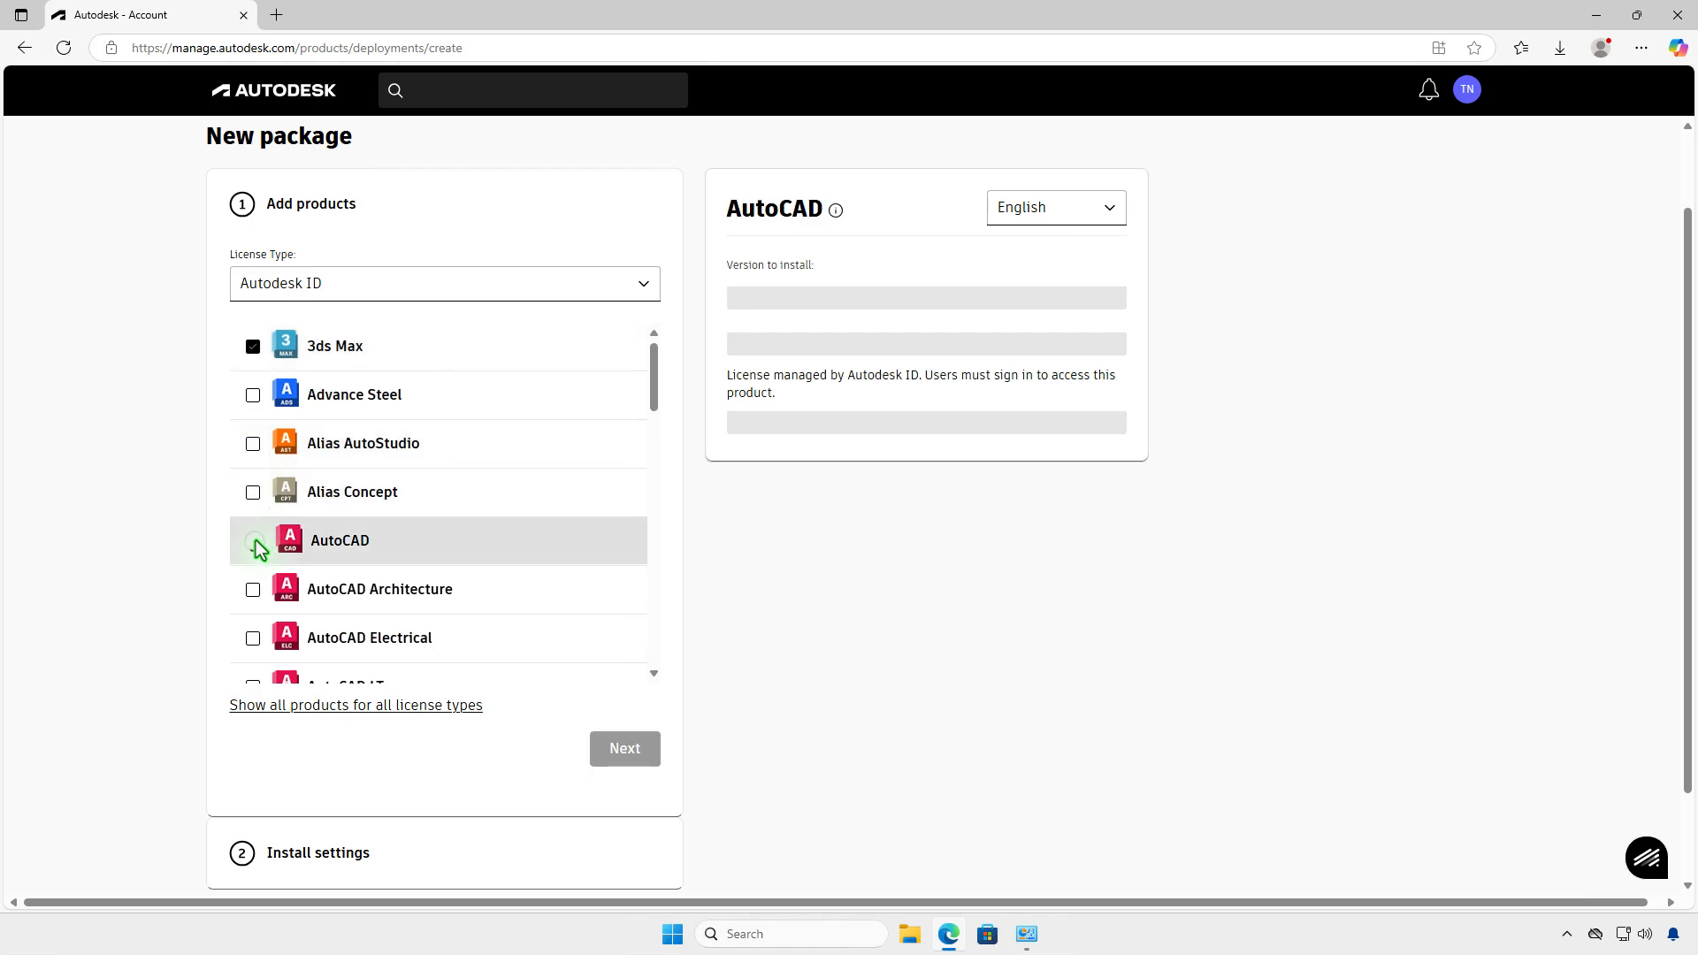
{"action": "scroll", "coordinate": [477, 553], "scroll_direction": "down", "scroll_amount": 1}
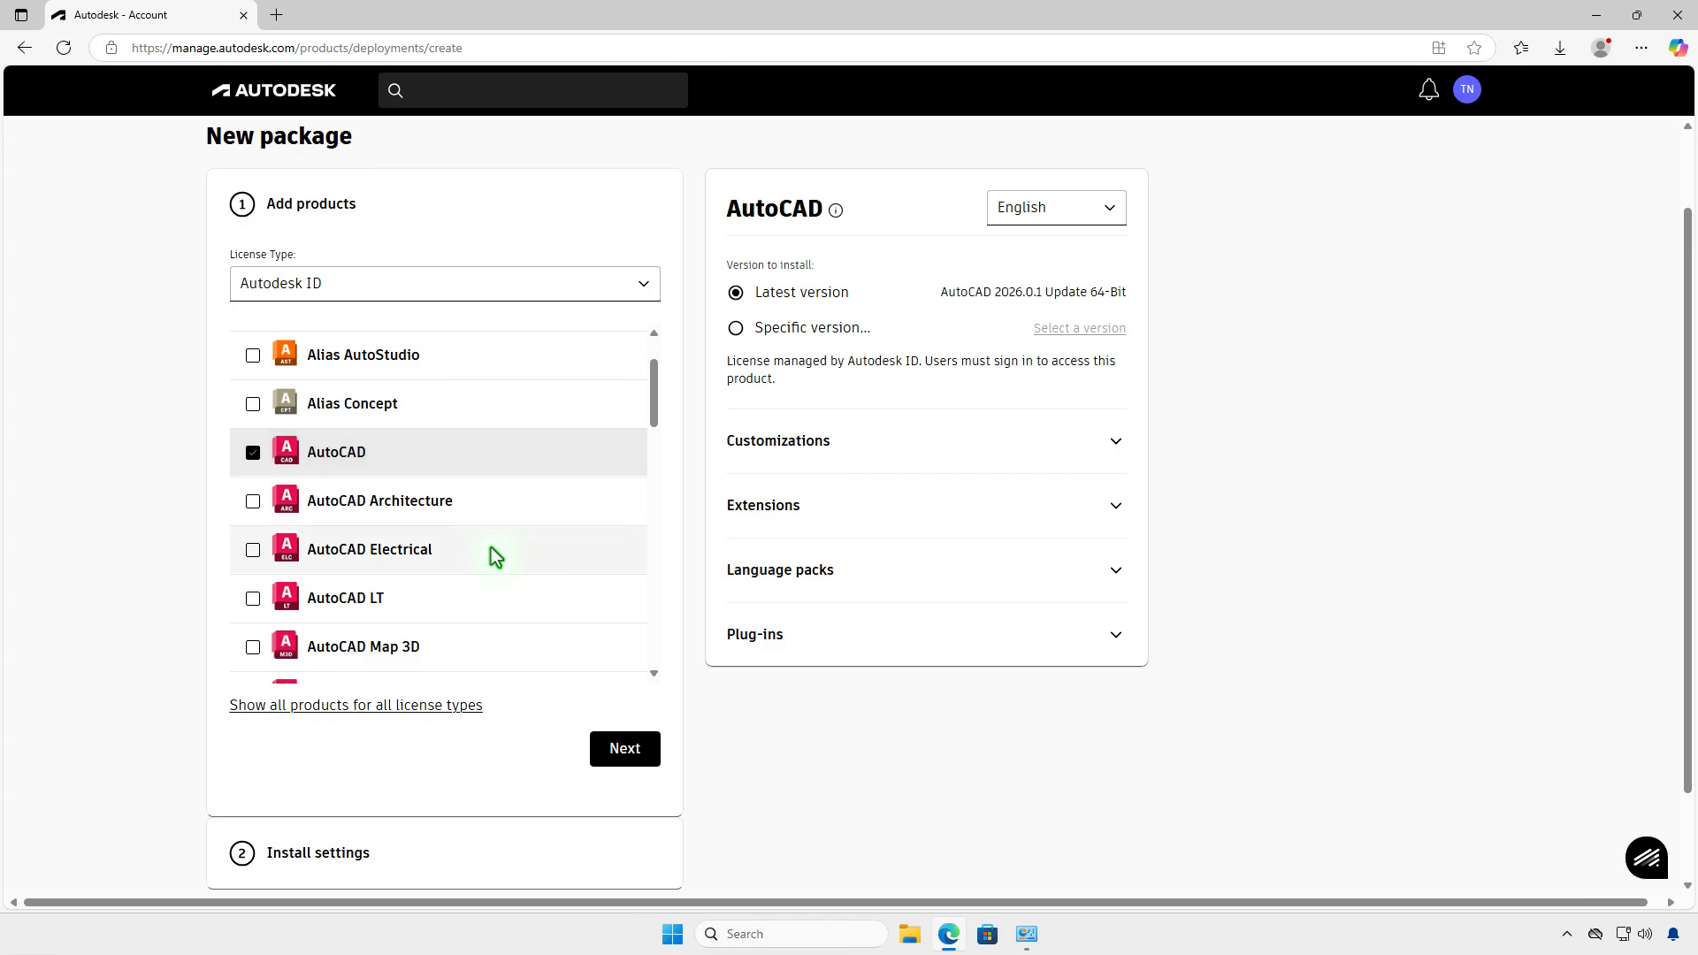
{"action": "scroll", "coordinate": [491, 548], "scroll_direction": "down", "scroll_amount": 5}
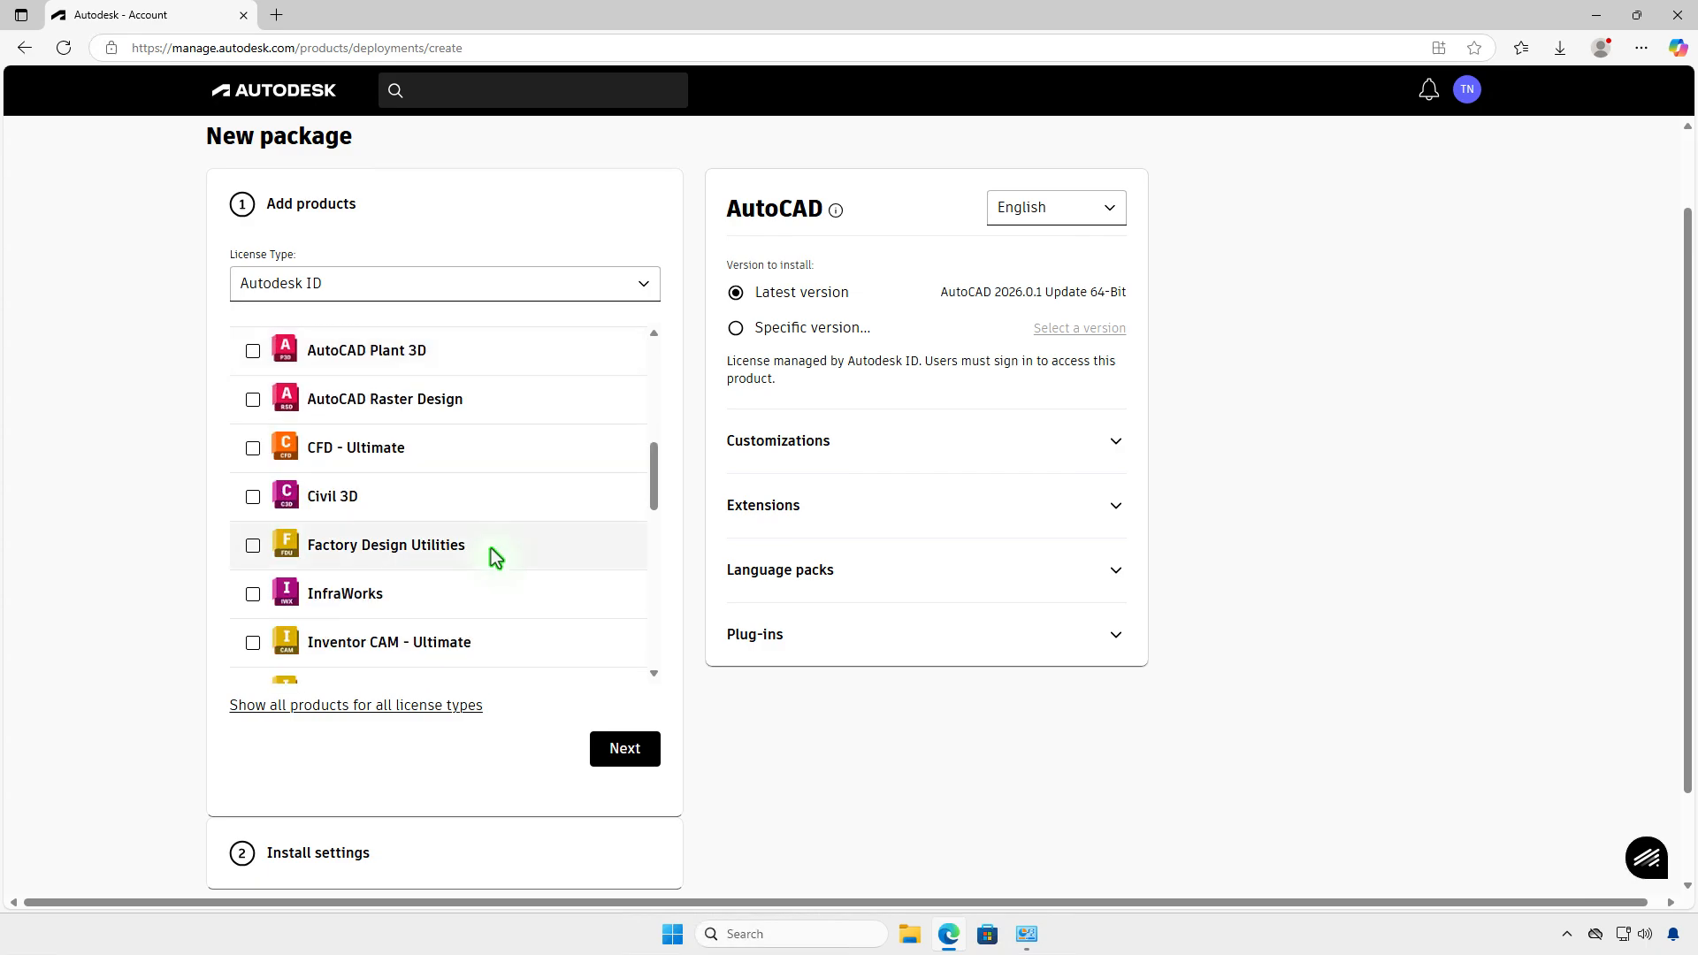
{"action": "left_click", "coordinate": [254, 497]}
{"action": "scroll", "coordinate": [490, 503], "scroll_direction": "down", "scroll_amount": 4}
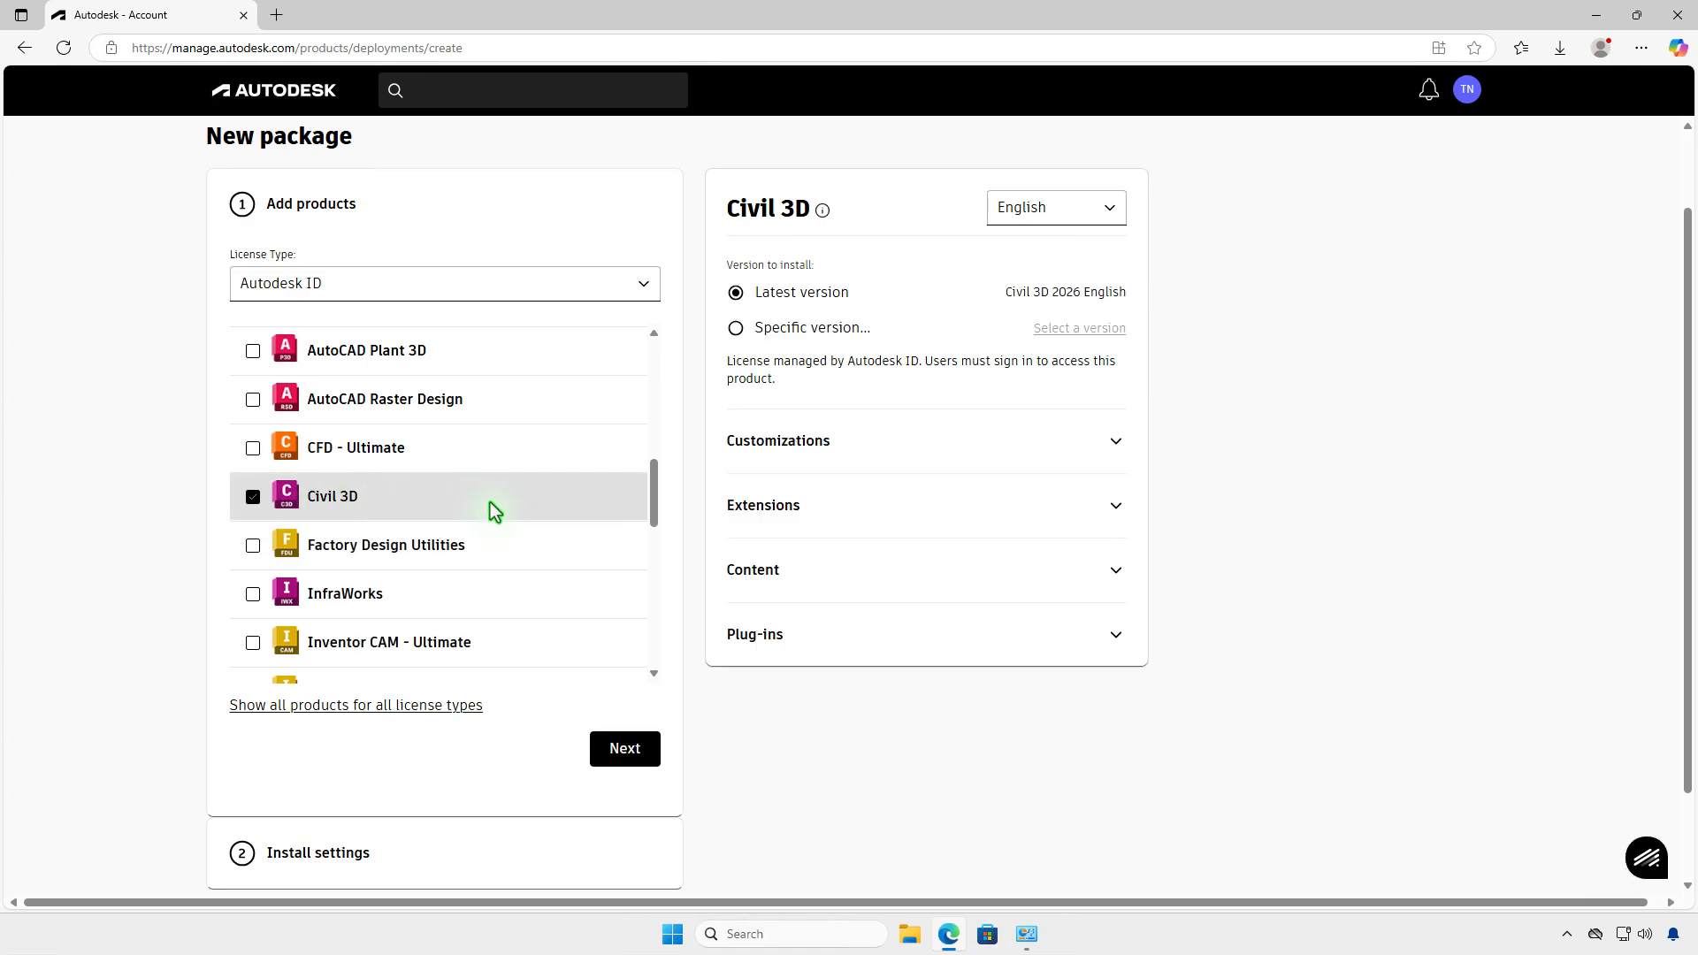
{"action": "left_click", "coordinate": [254, 398]}
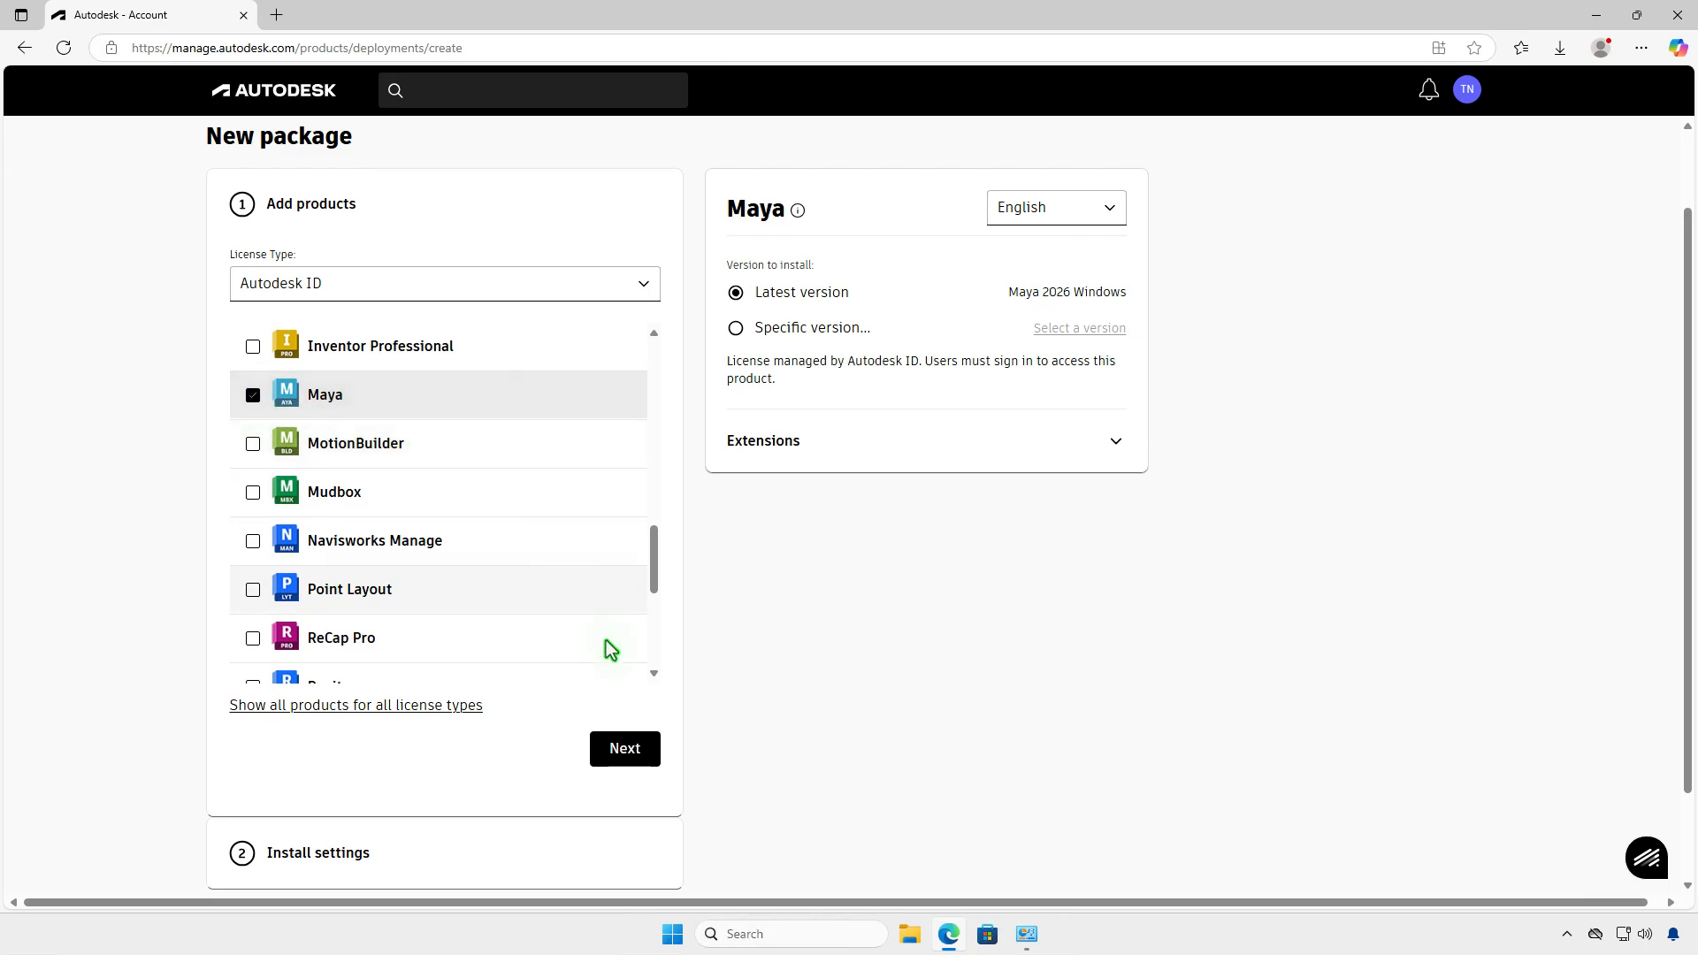
{"action": "left_click", "coordinate": [629, 742]}
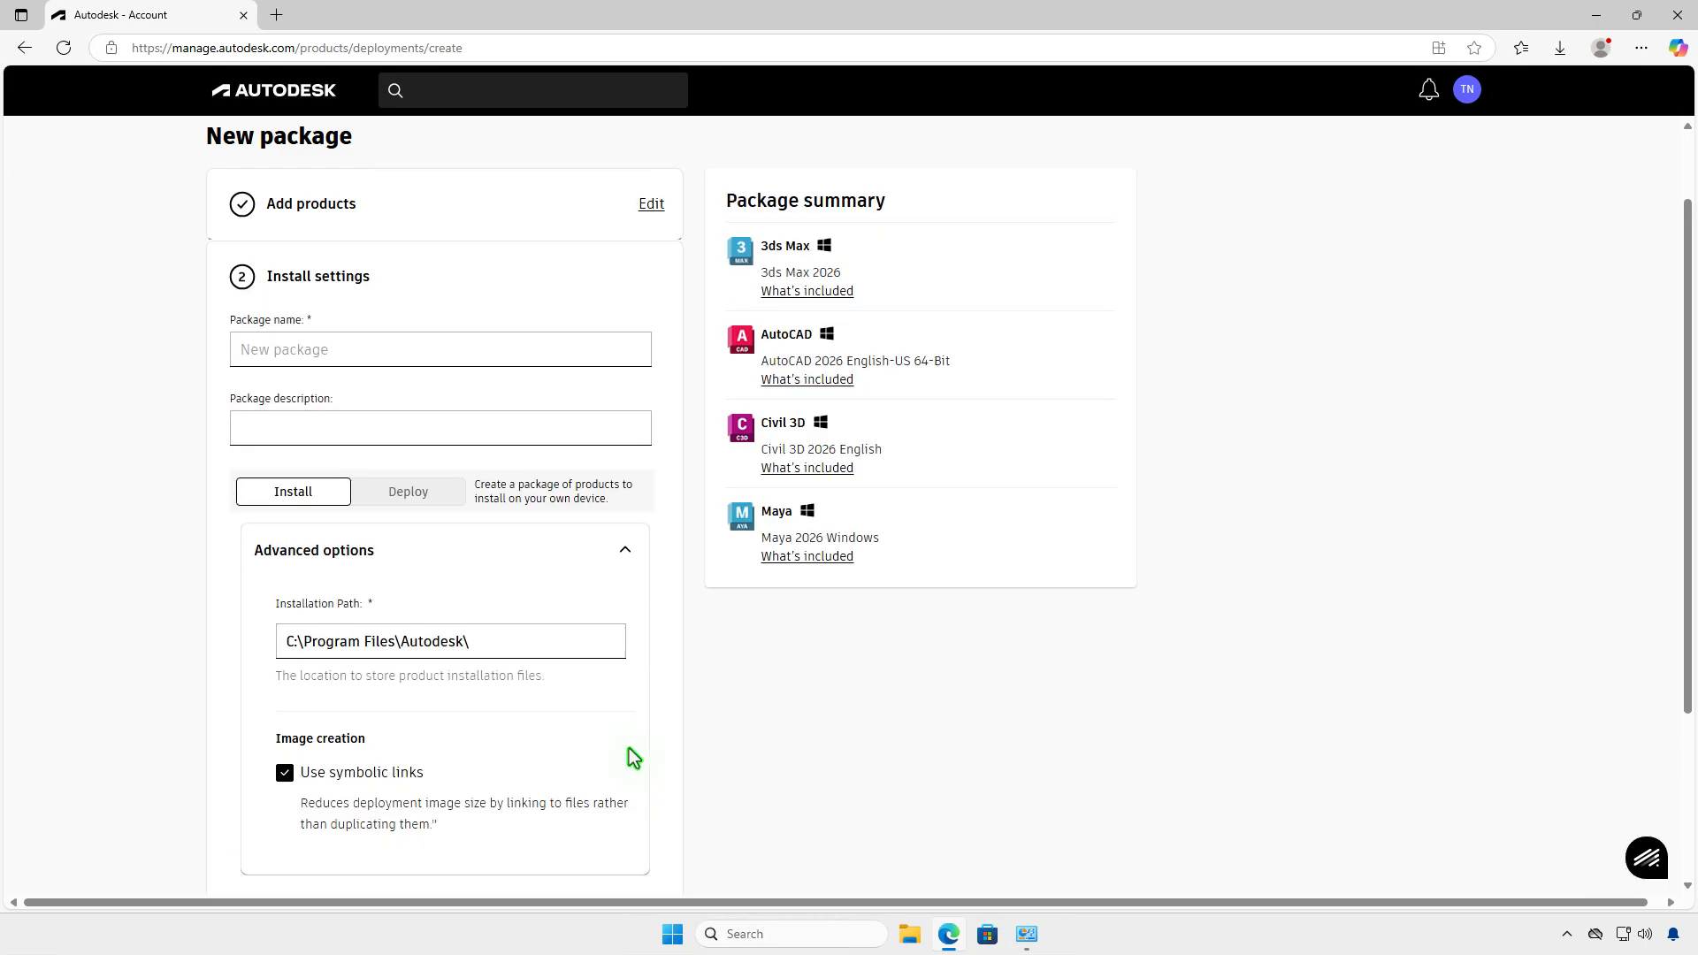
Name the package 3dsmax_CAD_Civil3D_Maya and set it up as a Deploy package, with the deployment image path active for entry.
{"action": "left_click", "coordinate": [339, 354]}
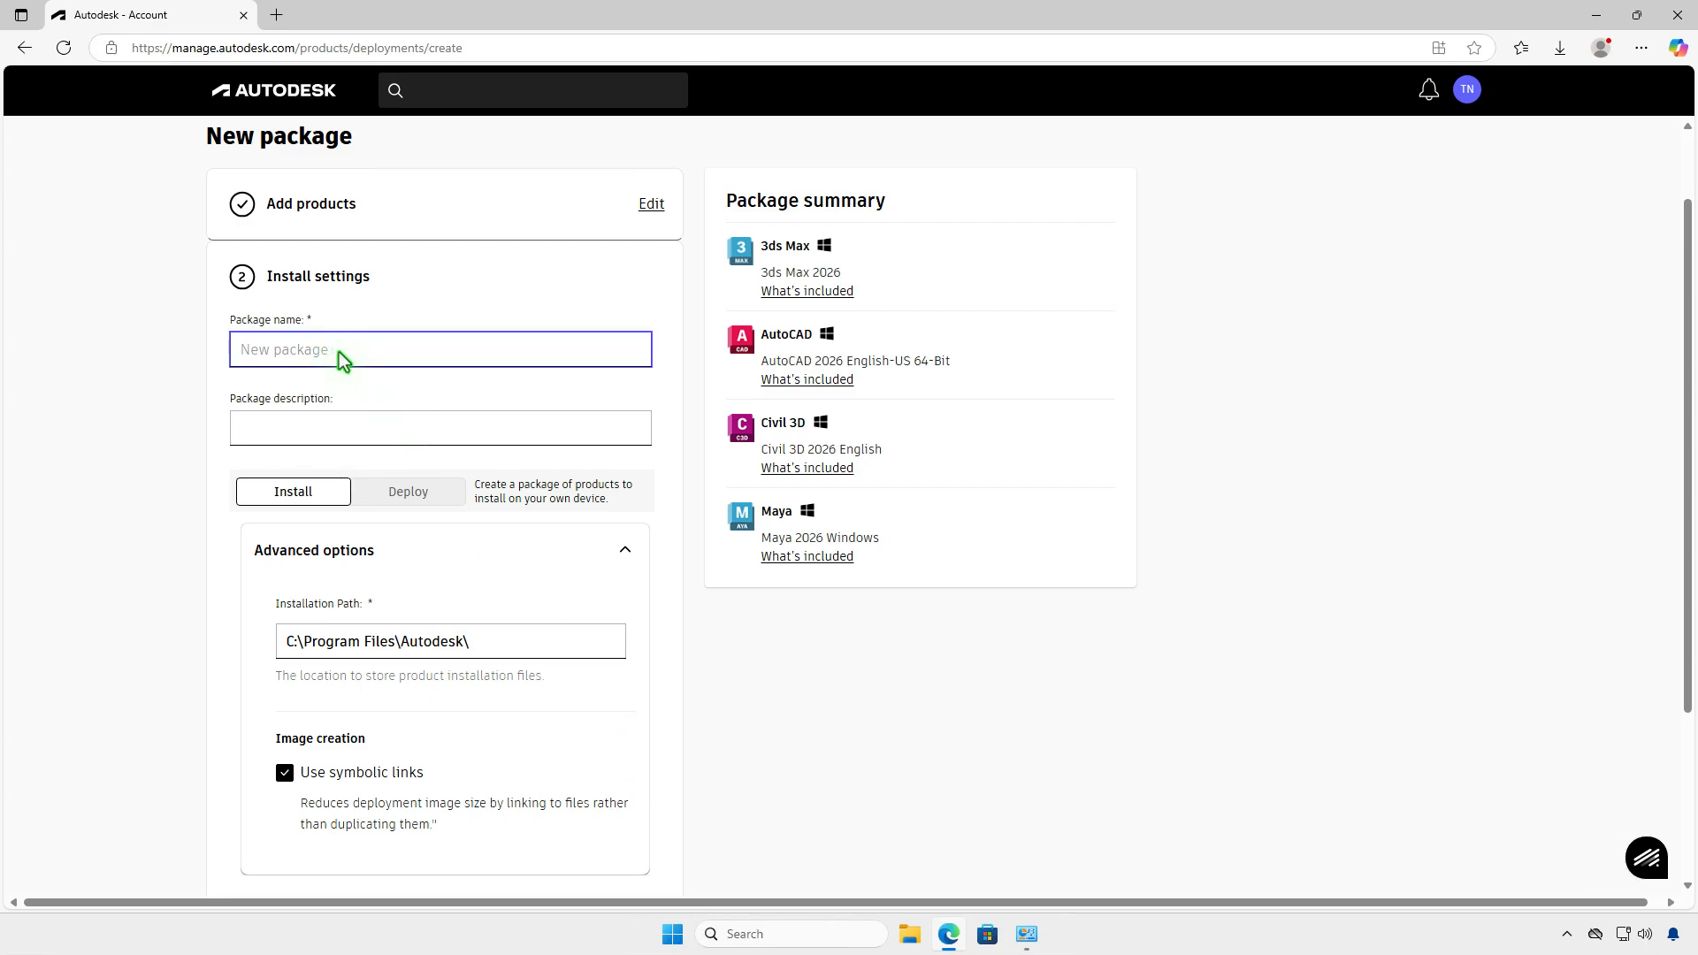
{"action": "type", "text": "3dsmax_CAD_Civil3D_Maya"}
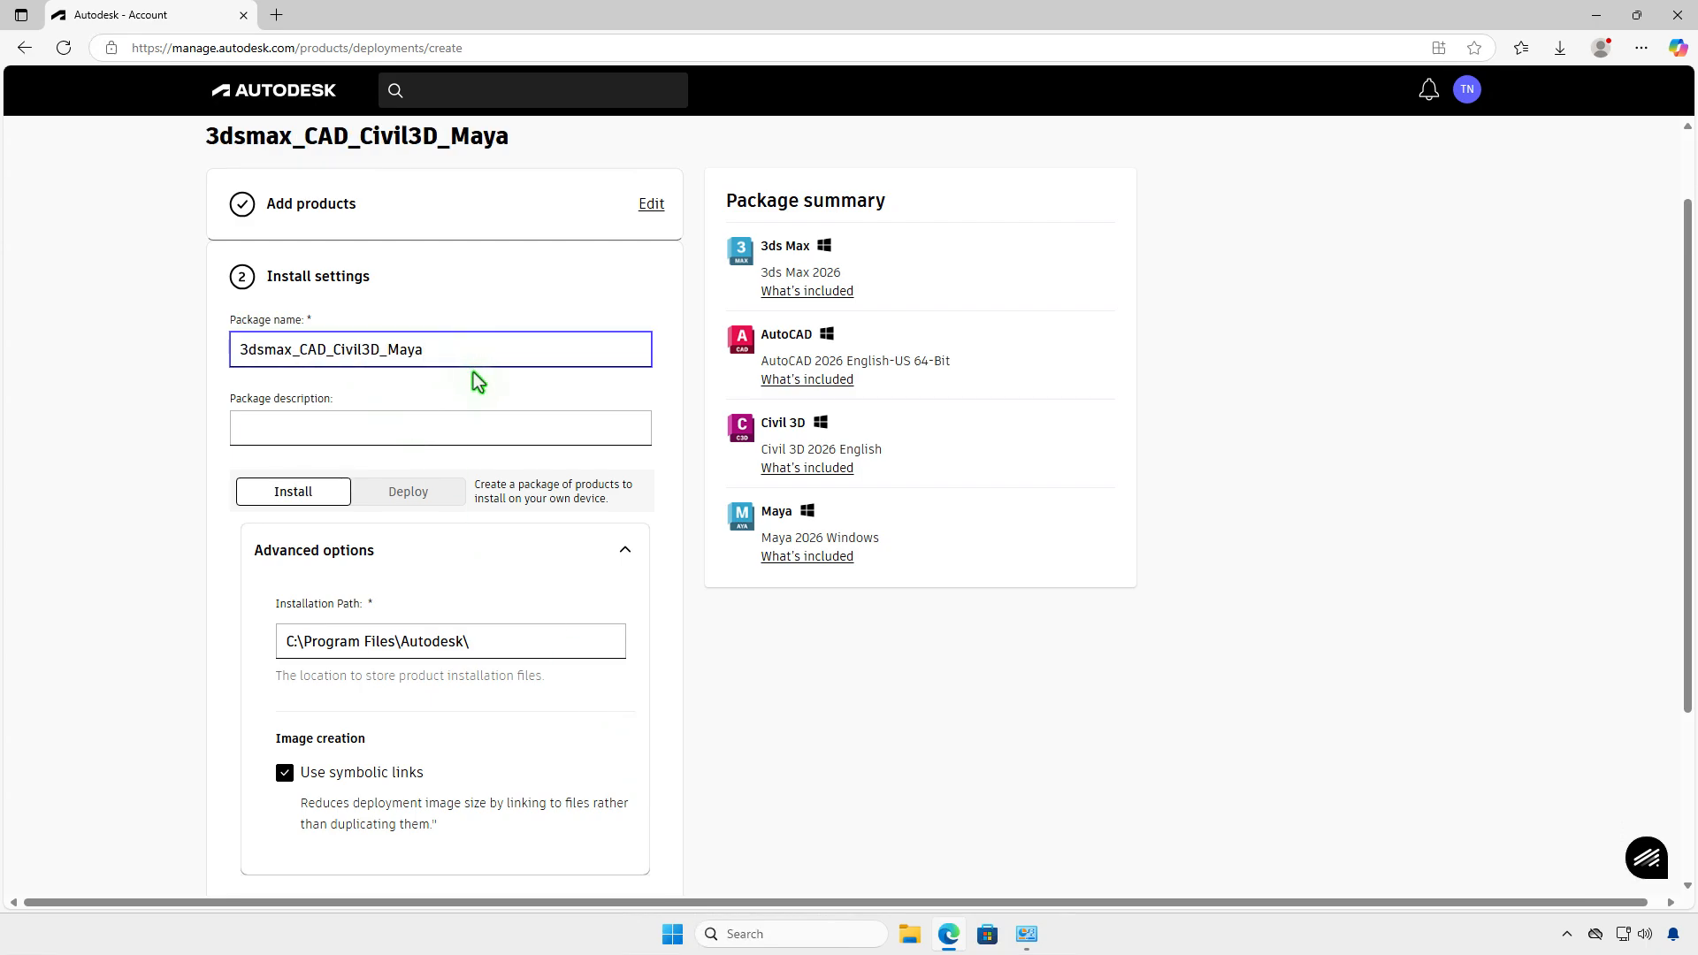
{"action": "left_click", "coordinate": [445, 495]}
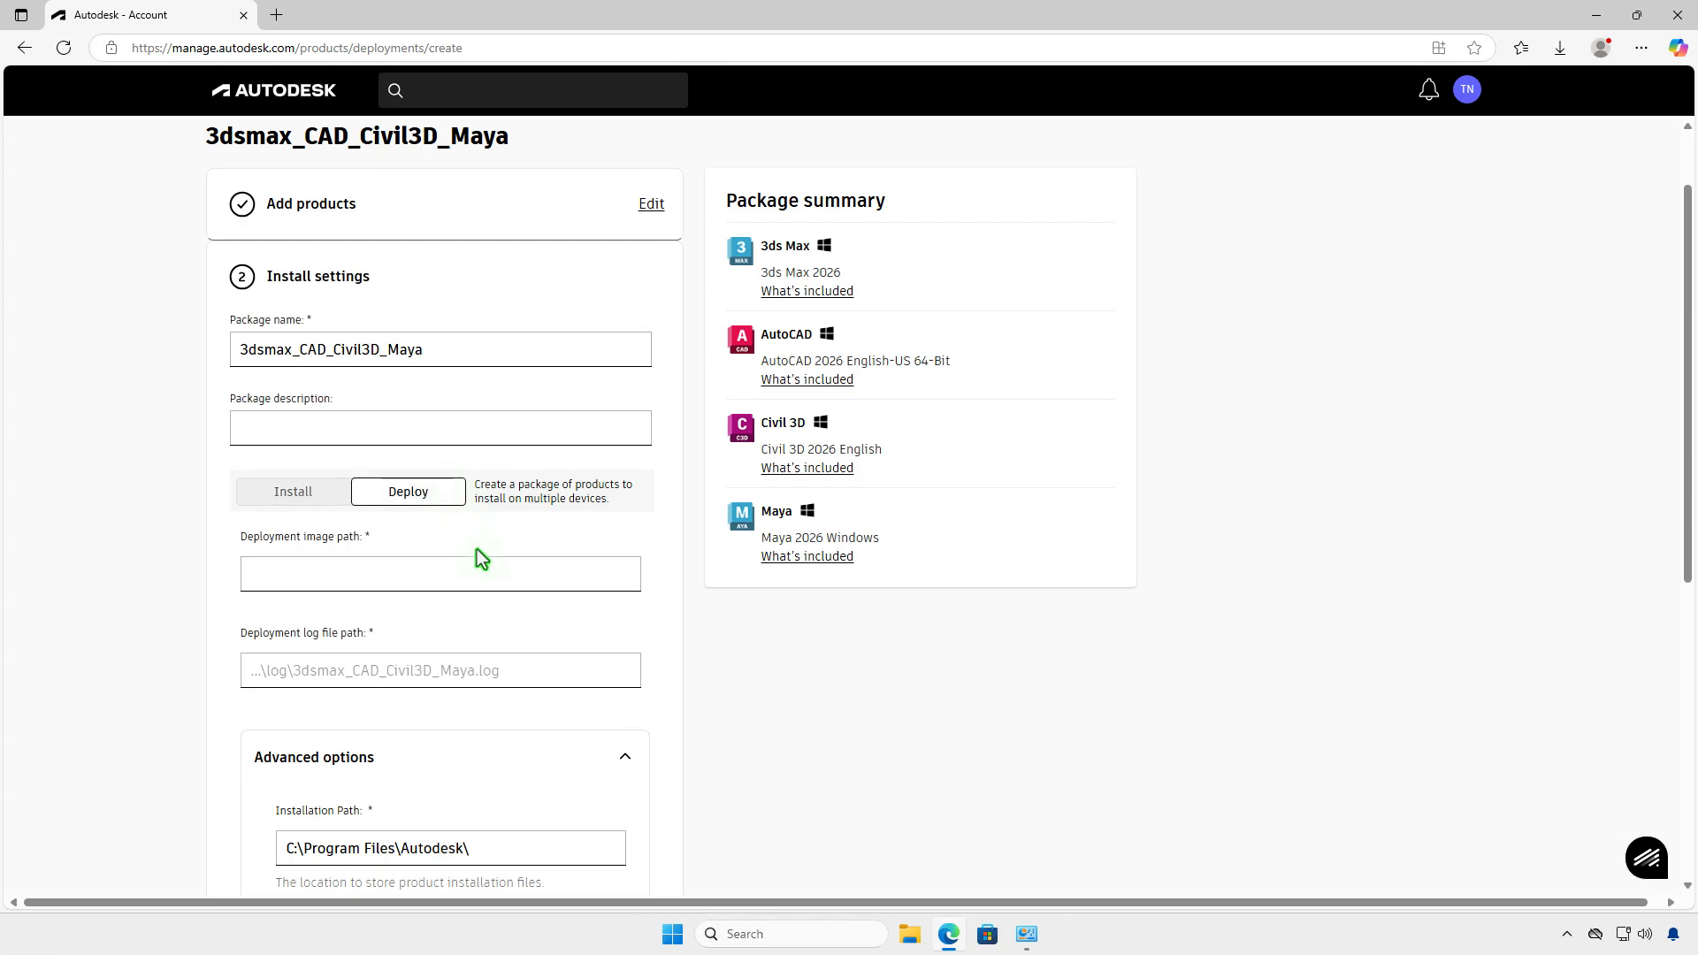
{"action": "left_click", "coordinate": [491, 575]}
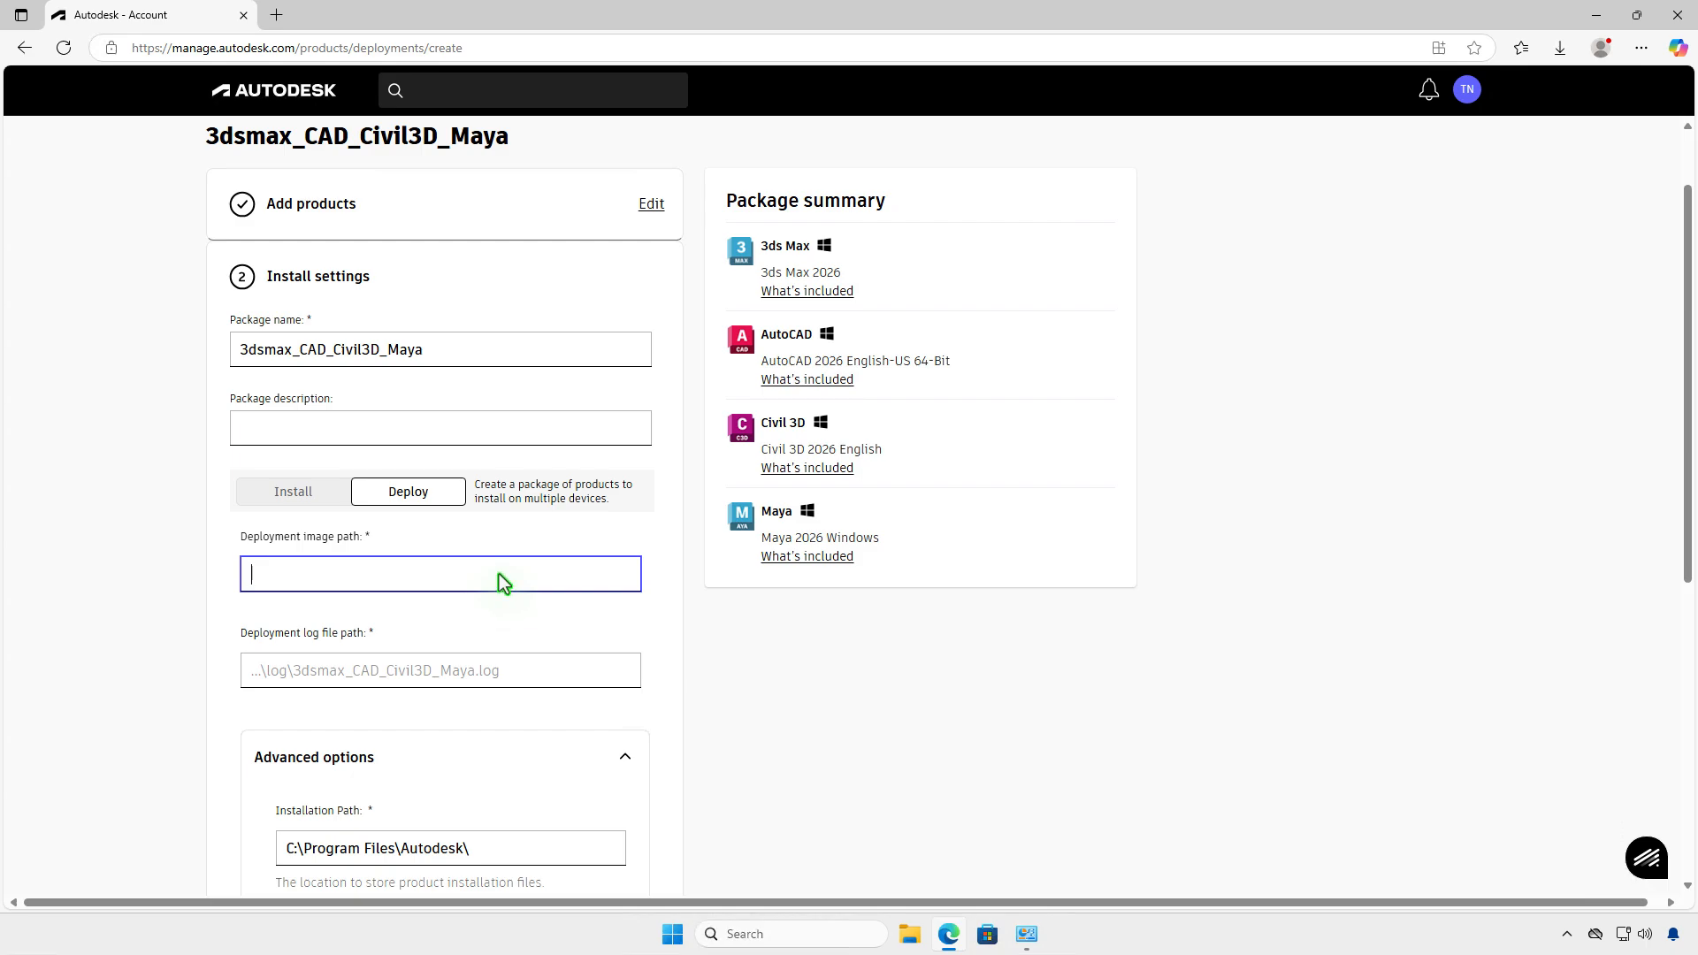
Switch to File Explorer and create a folder named Autodesk_Deploy on the C: drive.
{"action": "left_click", "coordinate": [909, 947]}
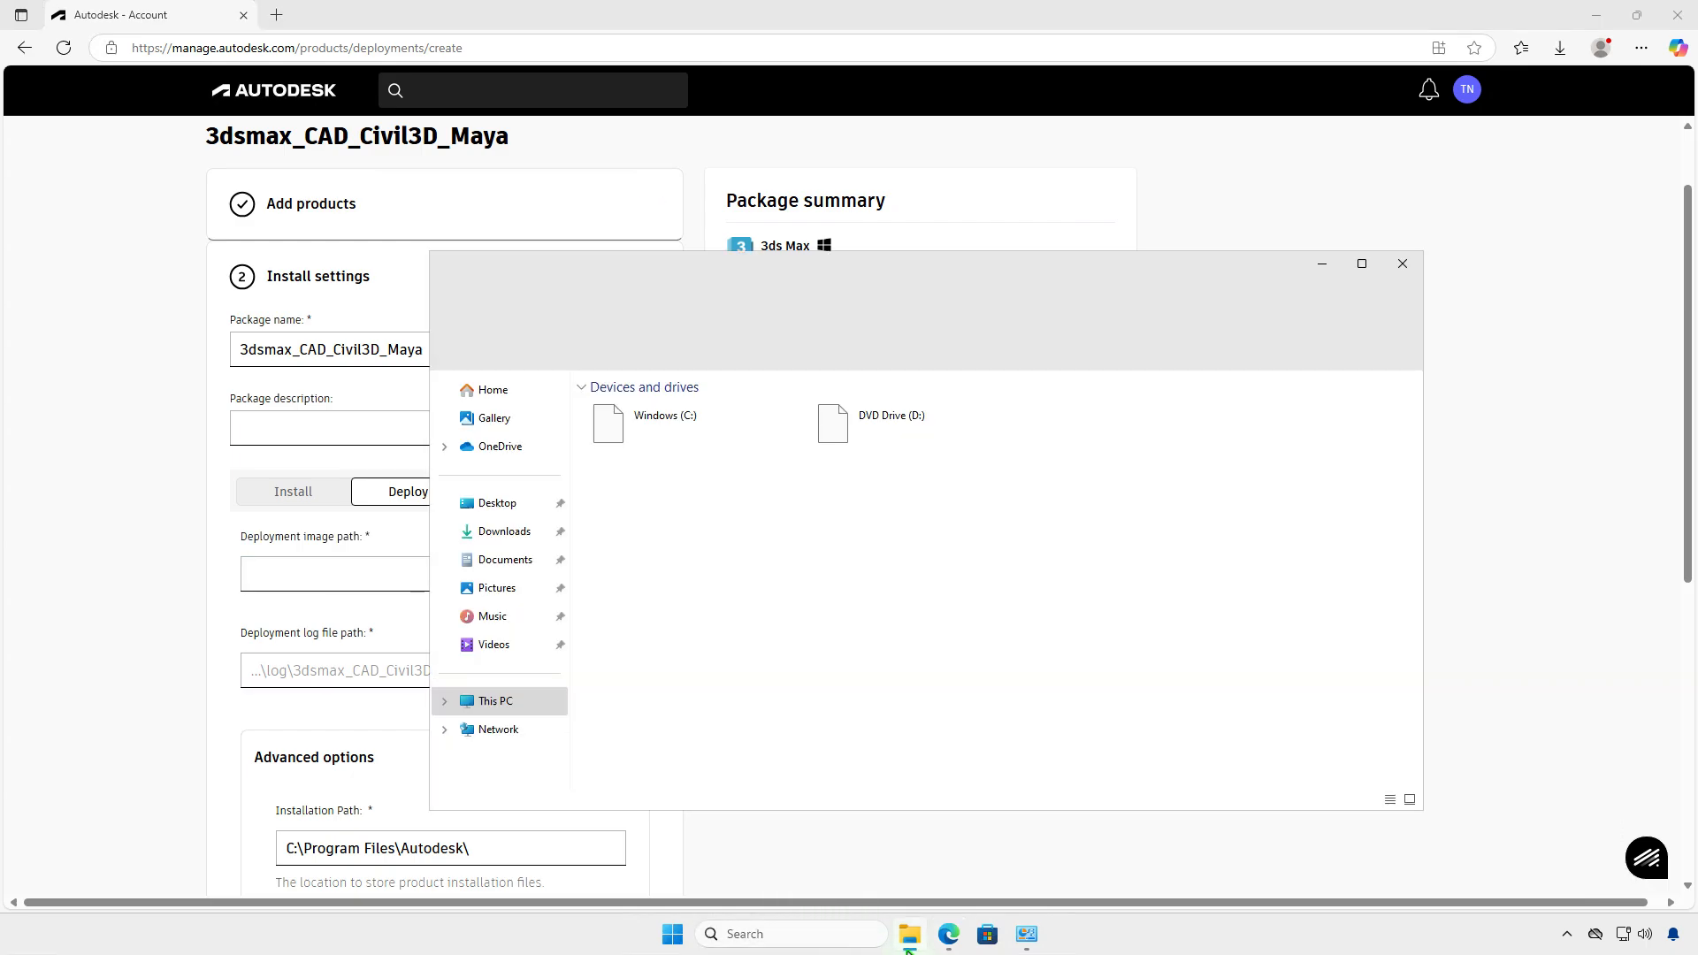
{"action": "double_click", "coordinate": [740, 437]}
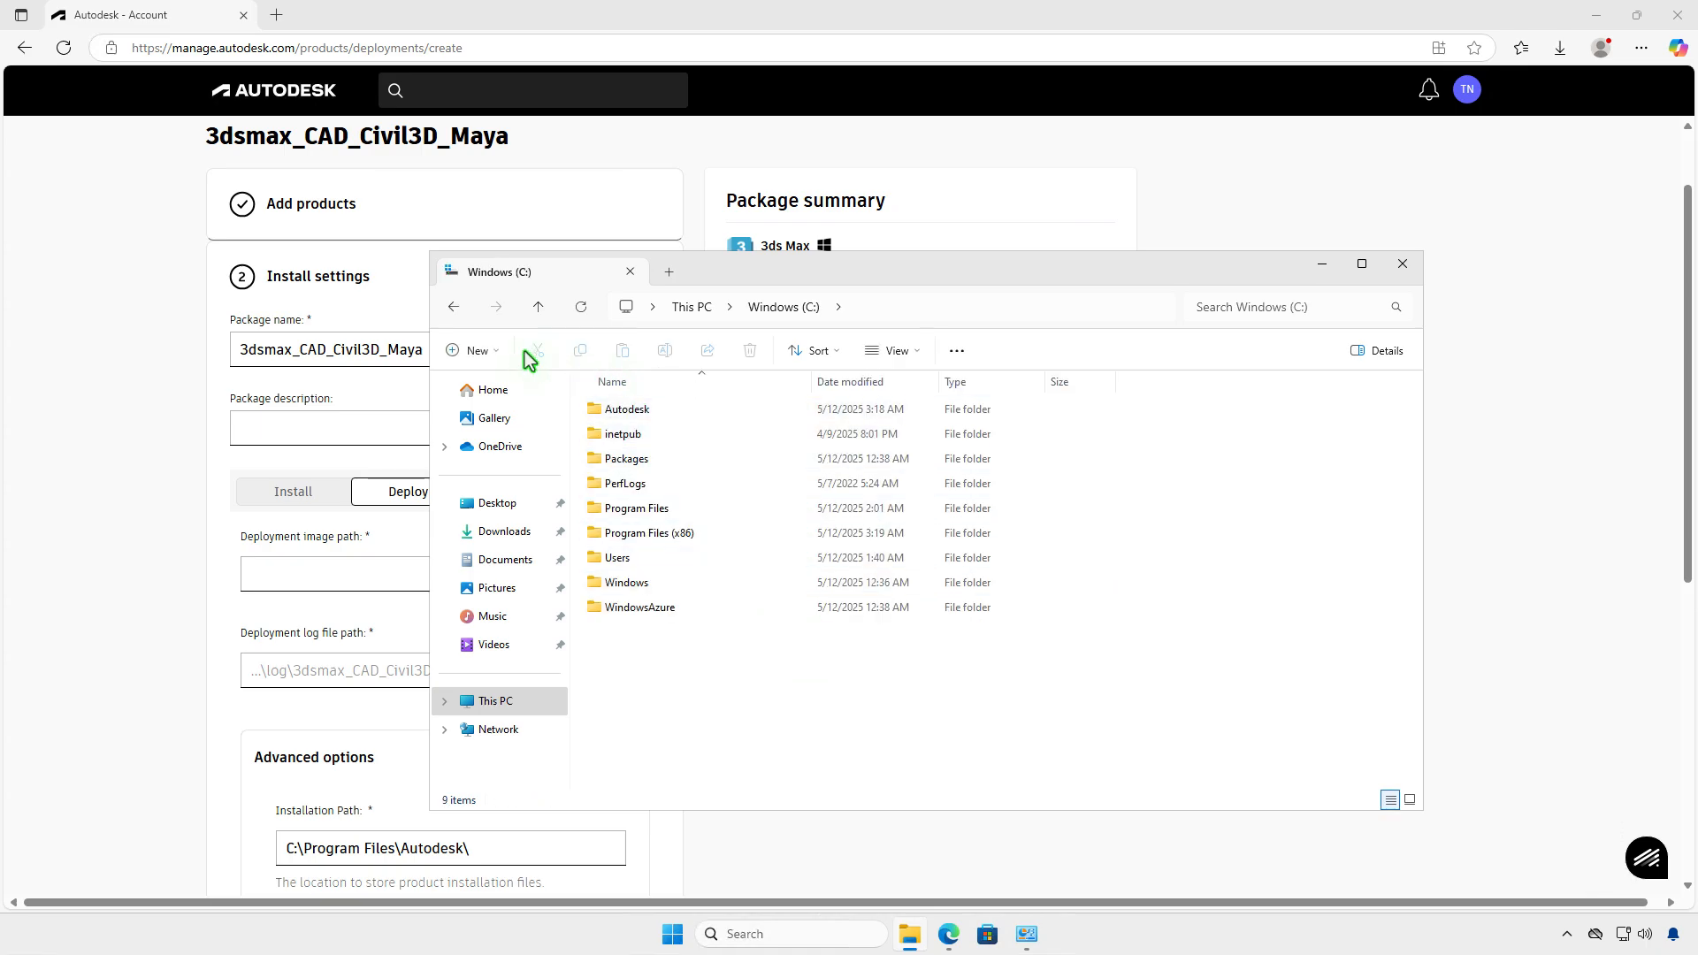
{"action": "left_click", "coordinate": [491, 351]}
{"action": "left_click", "coordinate": [518, 395]}
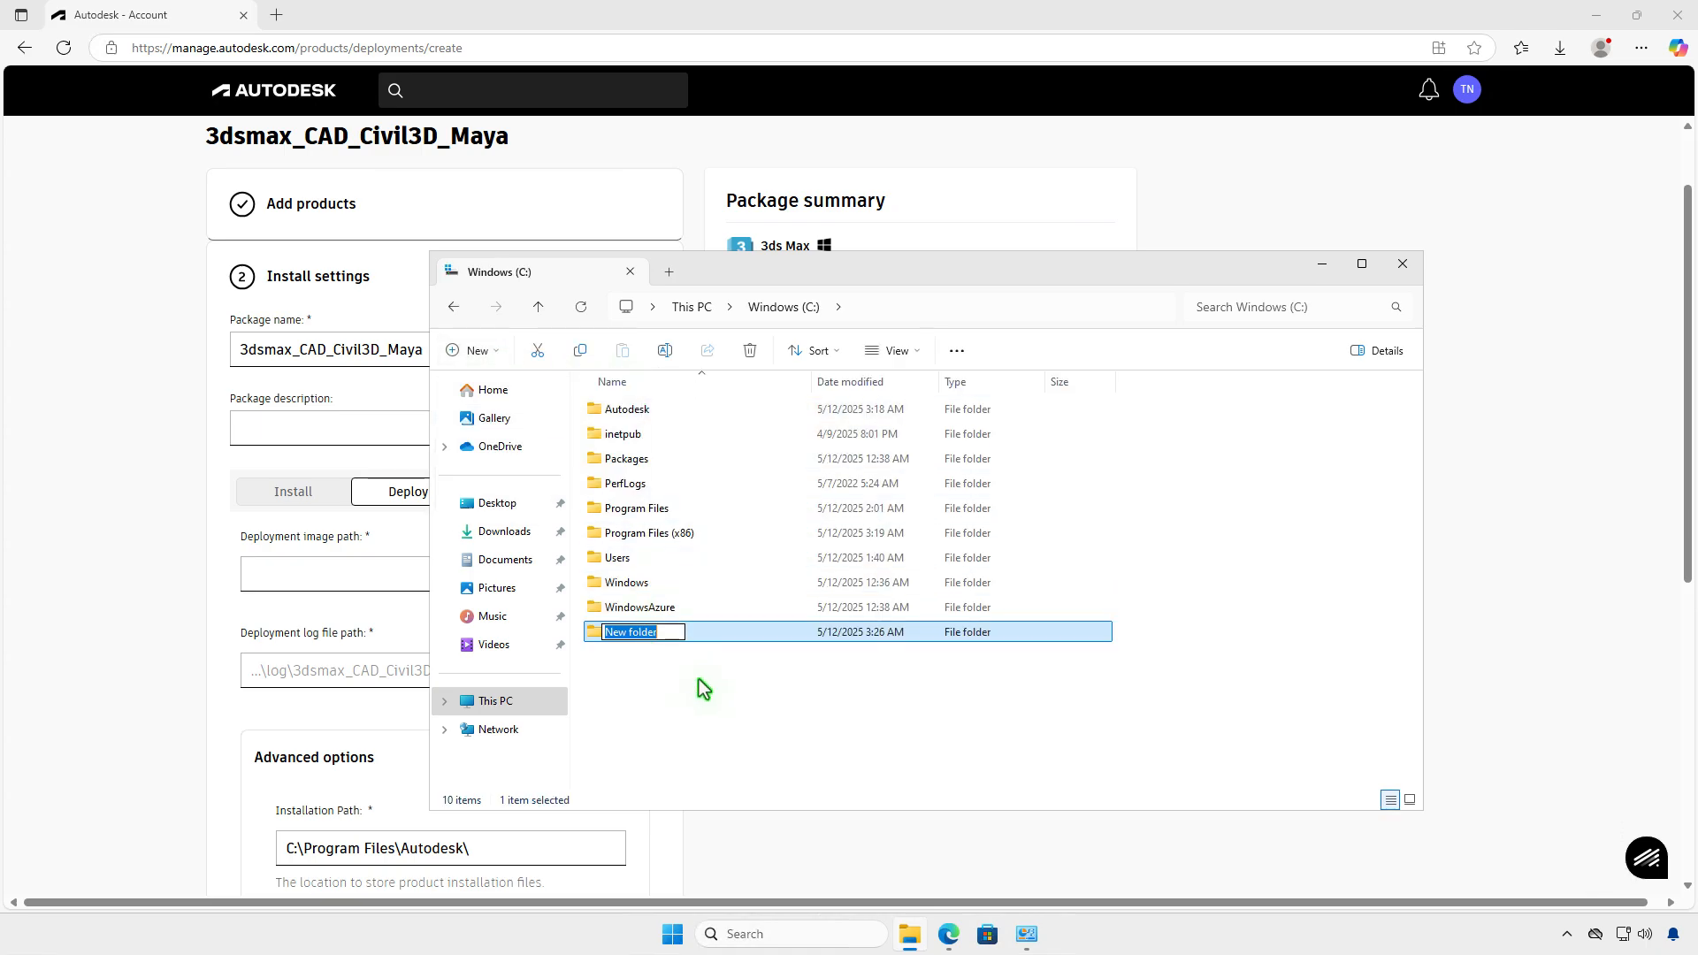
{"action": "type", "text": "Autodesk_Deploy"}
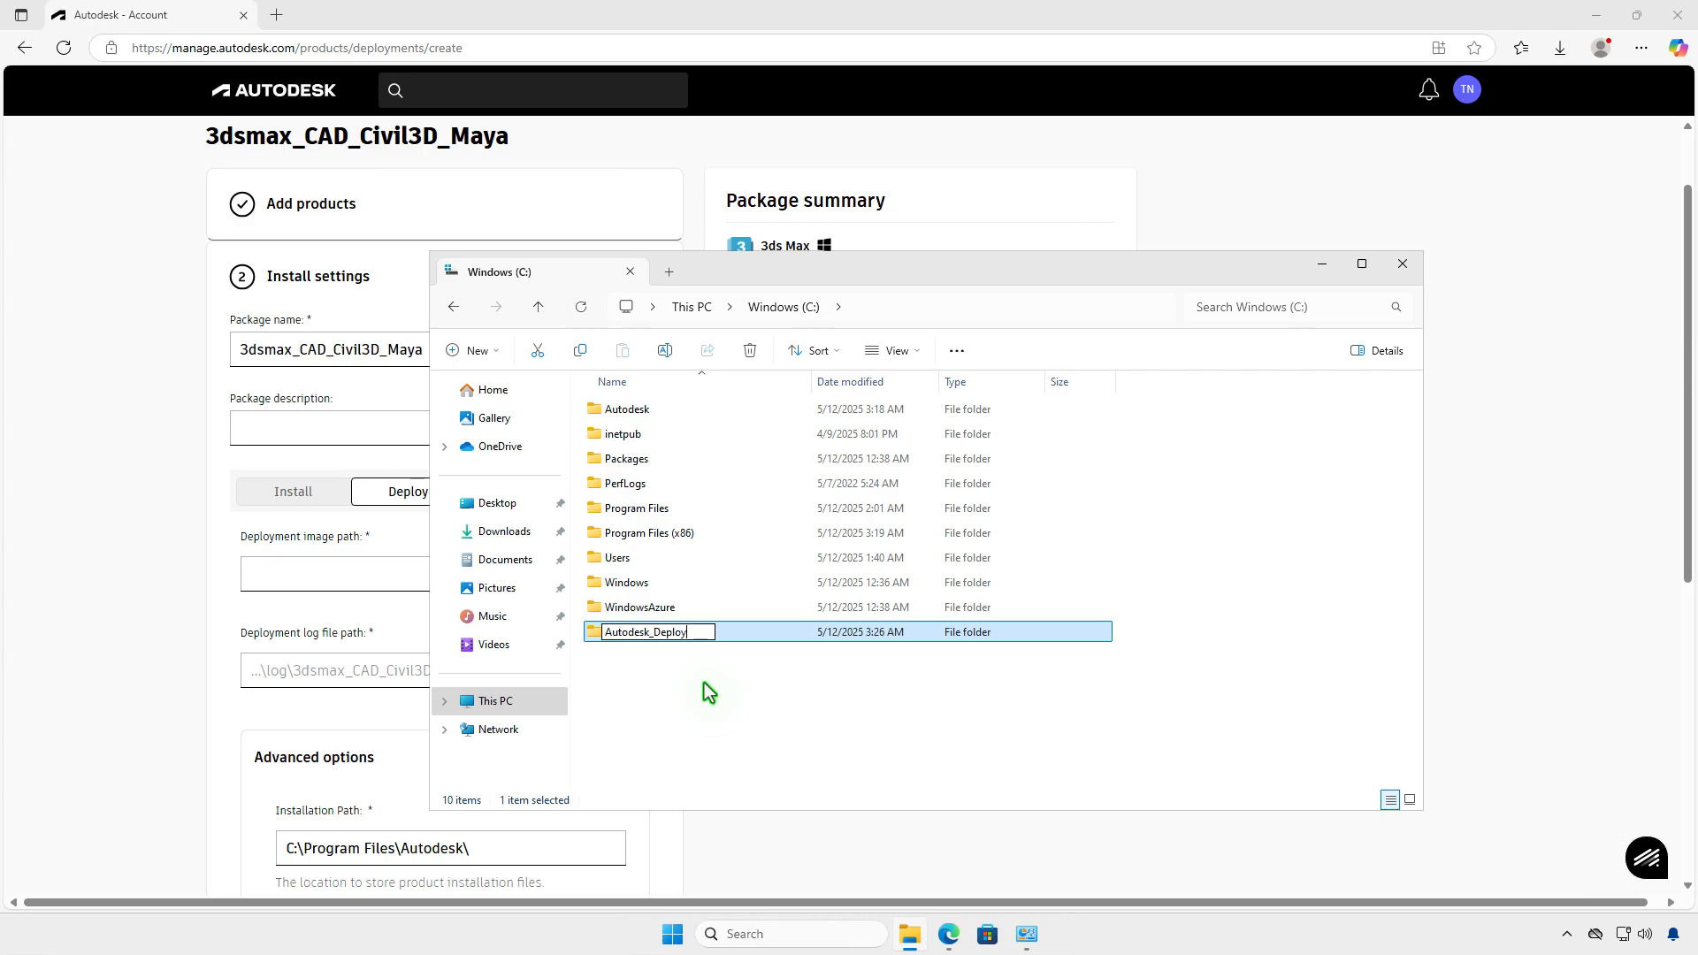
{"action": "left_click", "coordinate": [704, 683]}
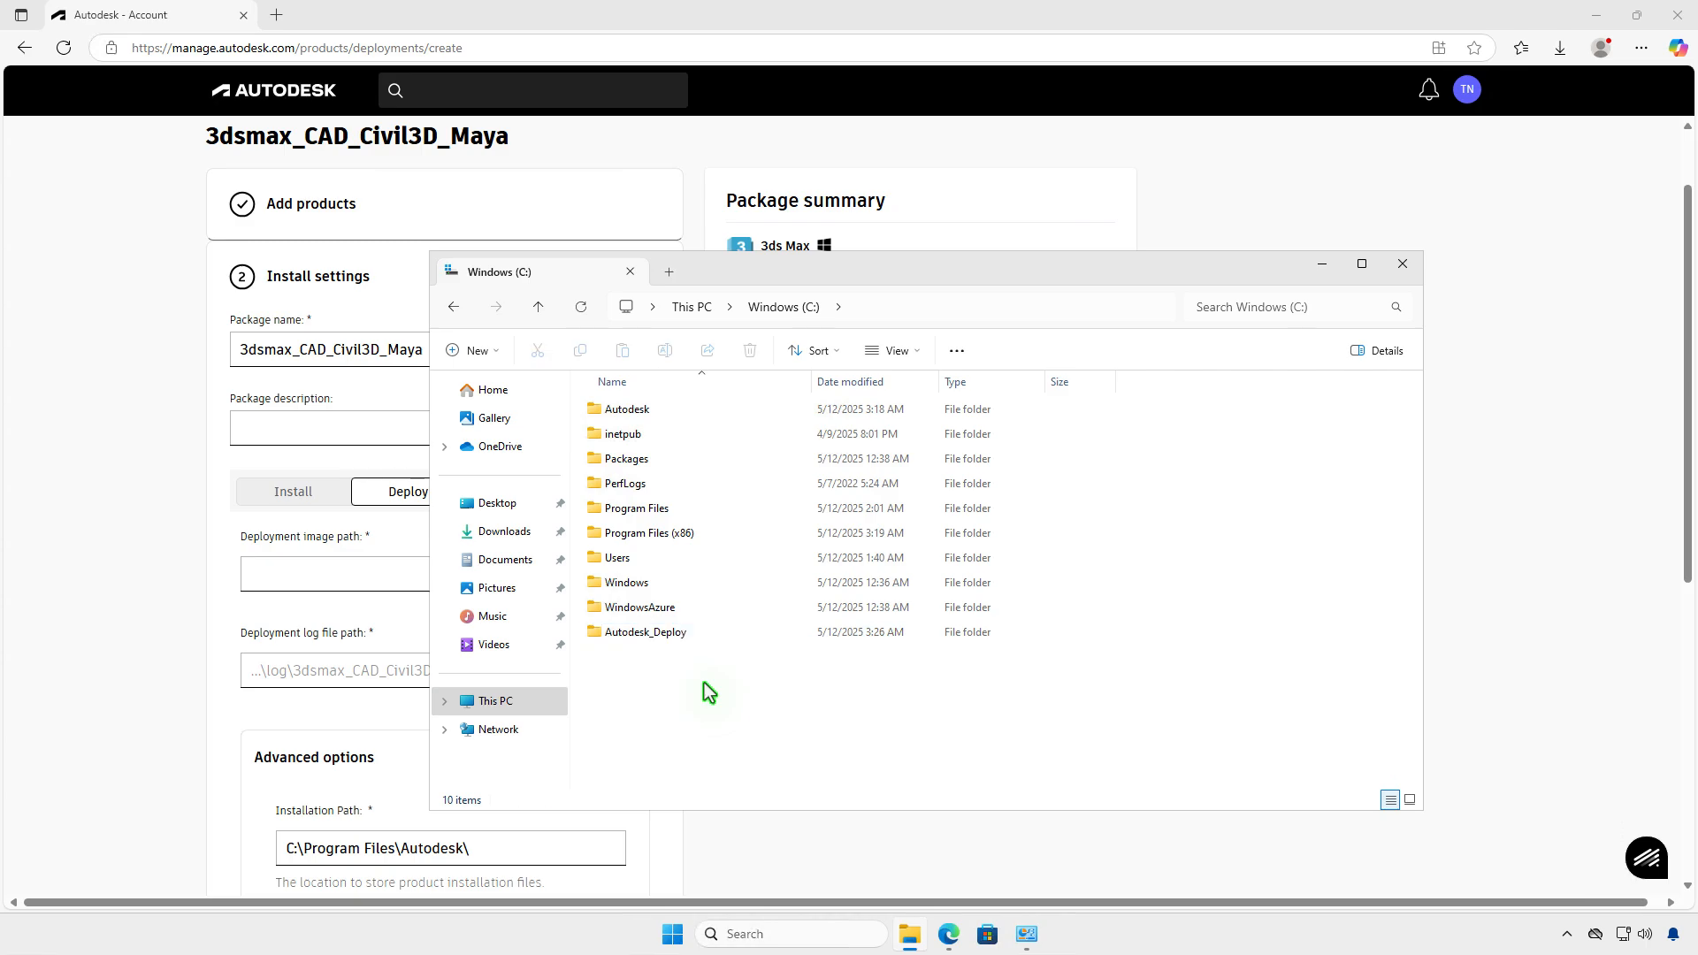
Copy the Autodesk_Deploy folder's path and enter C:\Autodesk_Deploy as the package's deployment image path in the browser.
{"action": "double_click", "coordinate": [702, 633]}
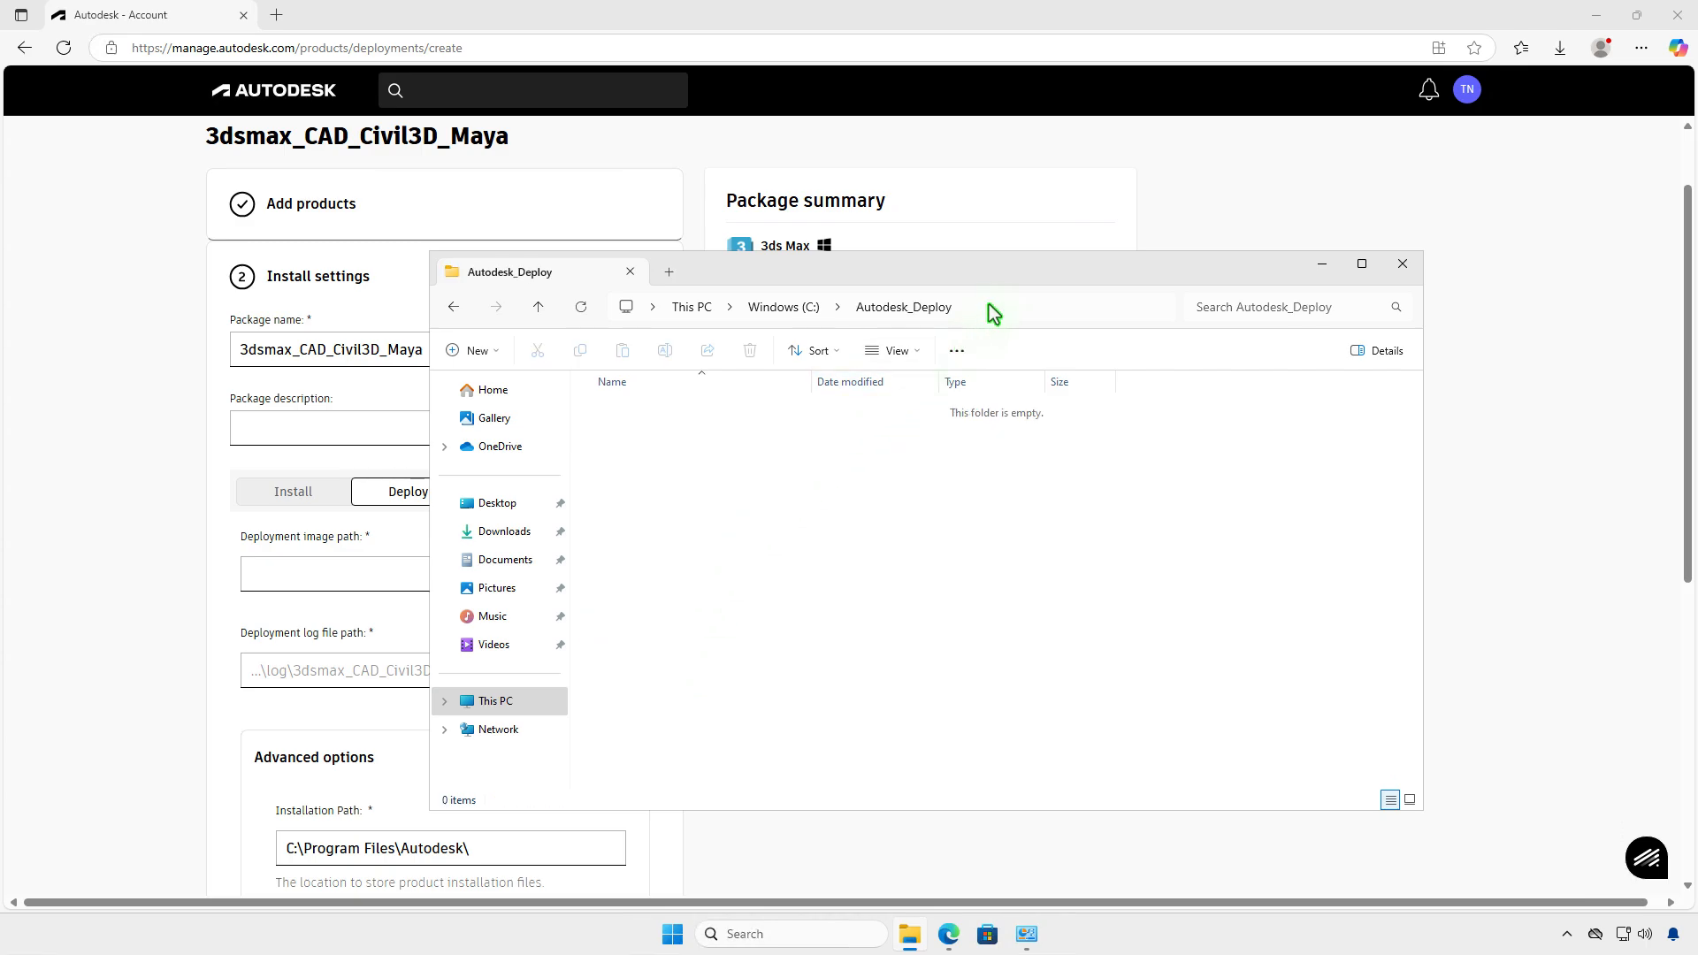
{"action": "left_click", "coordinate": [988, 305]}
{"action": "right_click", "coordinate": [782, 315]}
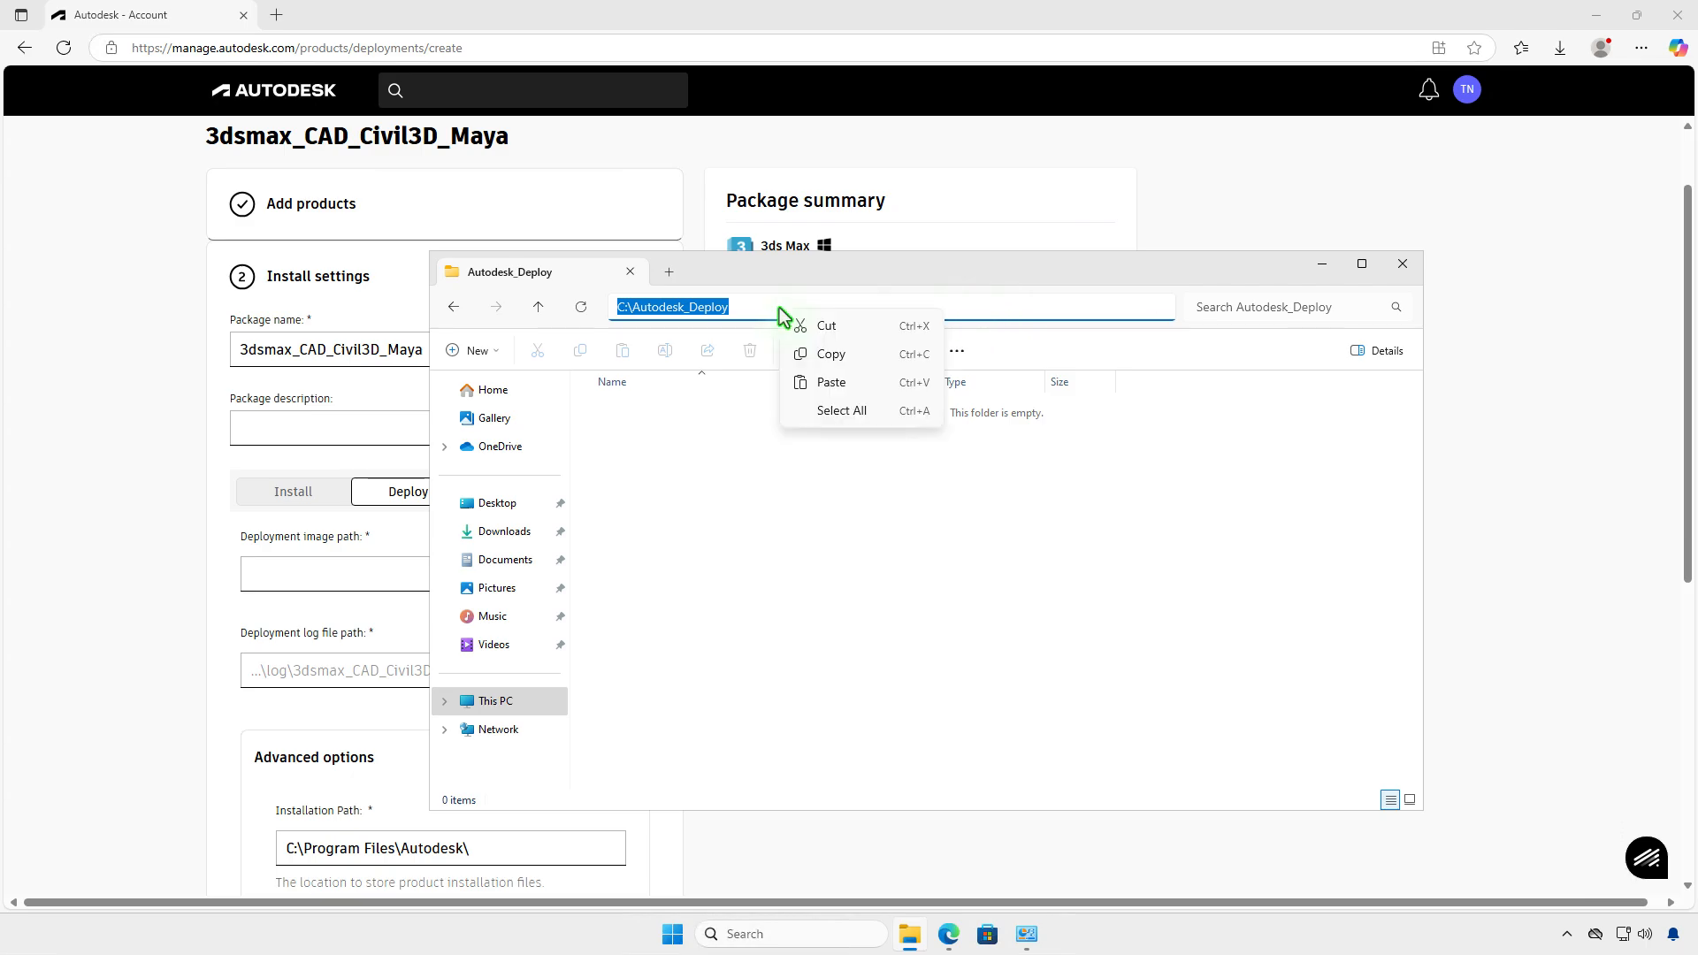
{"action": "left_click", "coordinate": [841, 359]}
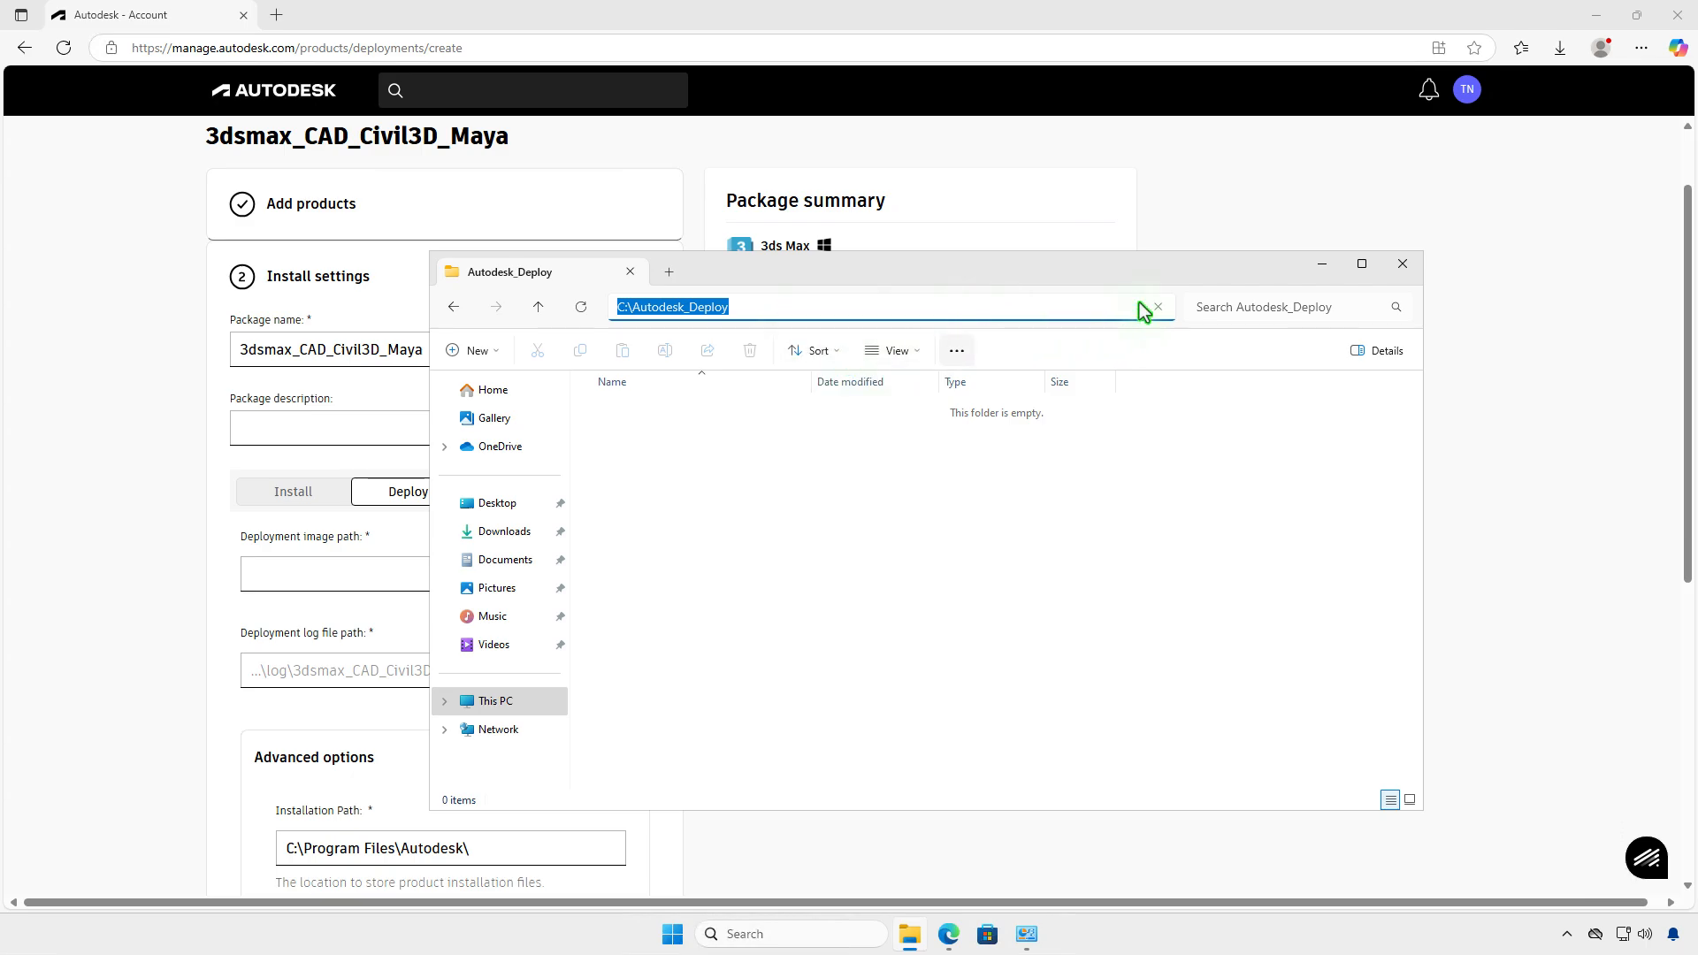
{"action": "left_click", "coordinate": [1322, 265]}
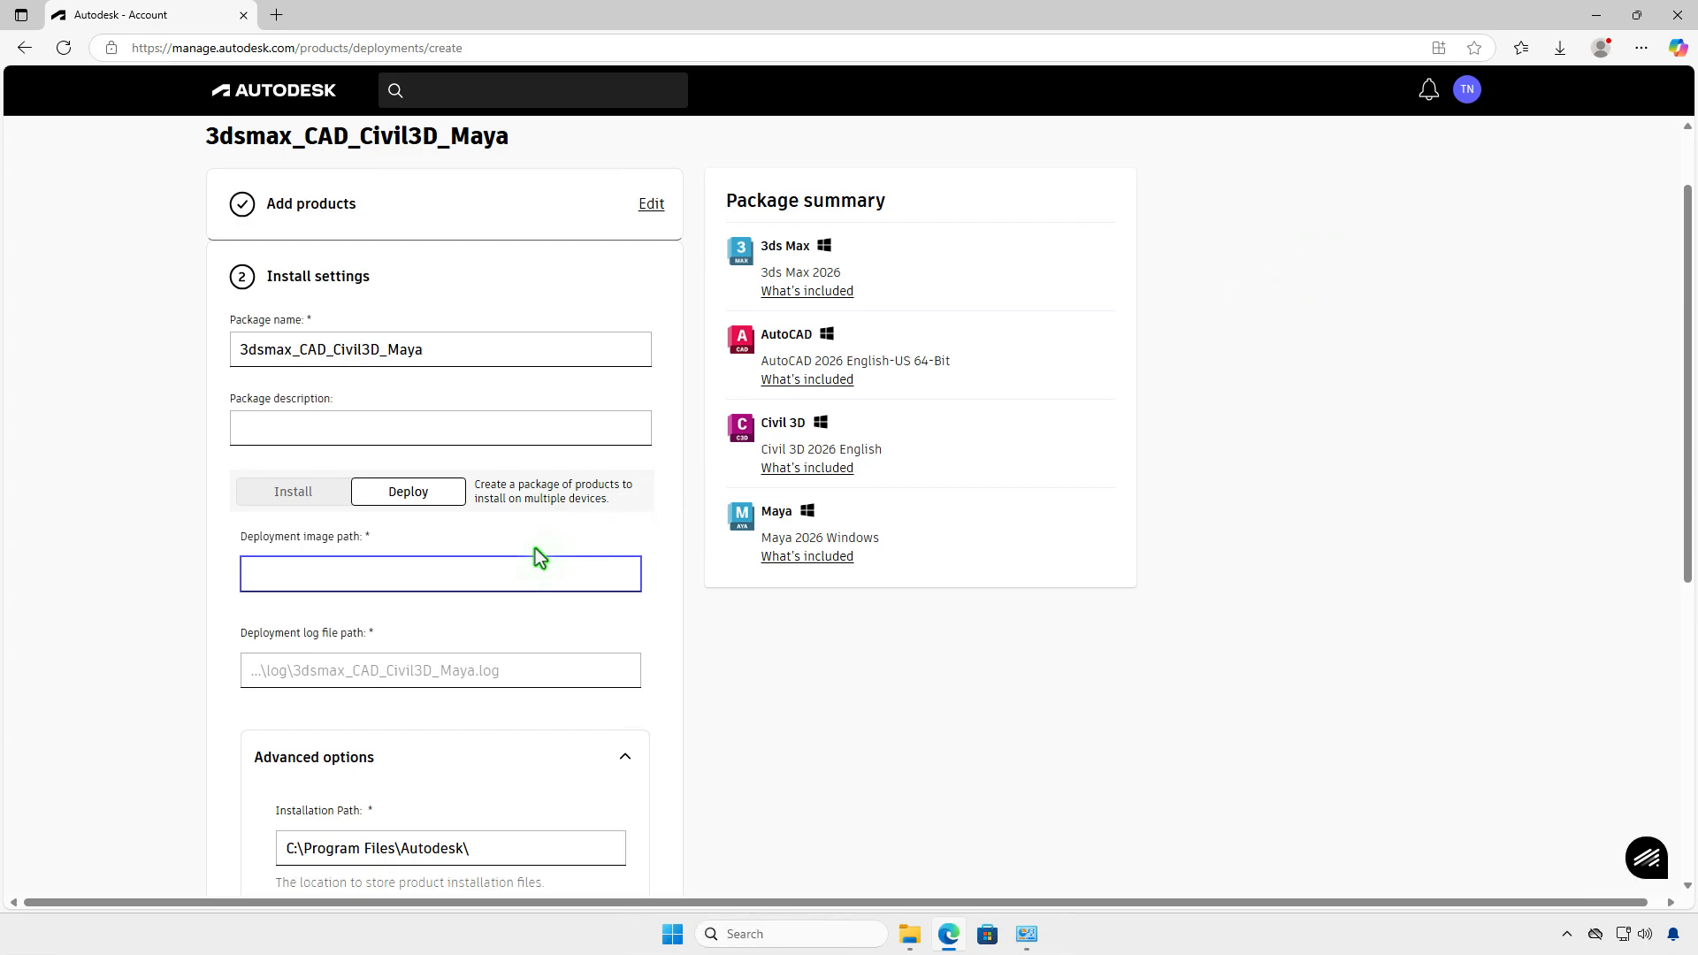
{"action": "key", "text": "ctrl+v"}
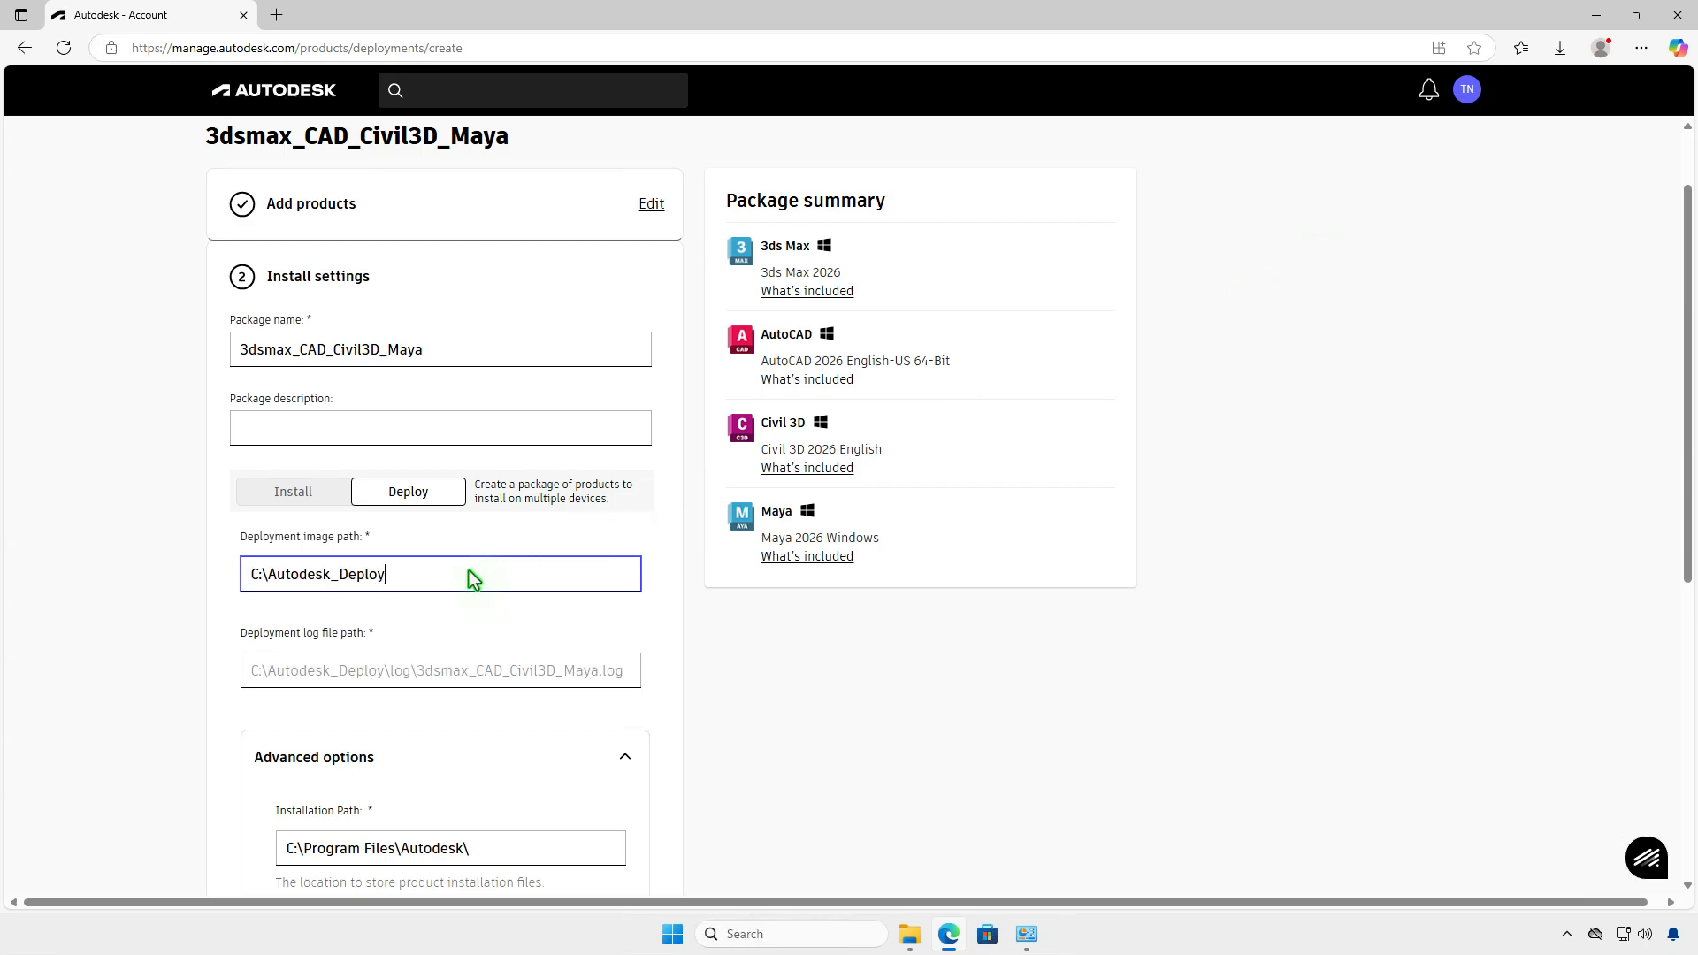
{"action": "left_click", "coordinate": [710, 614]}
Agree to the Terms of Use and download the deployment package.
{"action": "scroll", "coordinate": [712, 614], "scroll_direction": "down", "scroll_amount": 5}
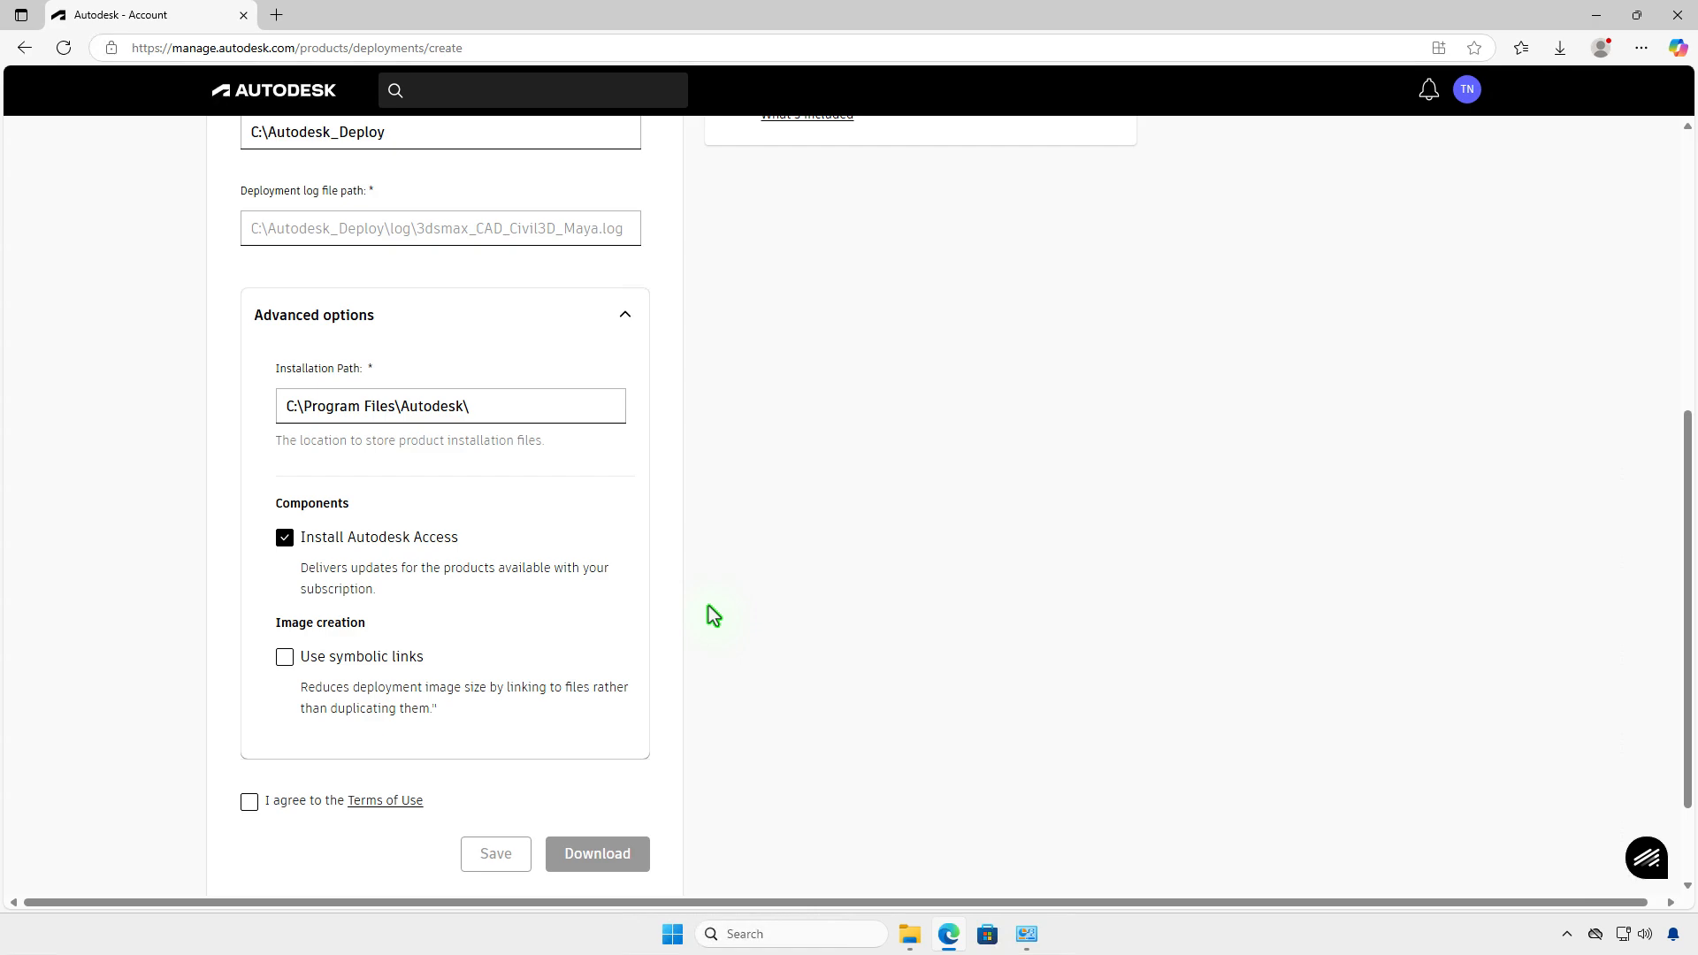
{"action": "scroll", "coordinate": [713, 615], "scroll_direction": "down", "scroll_amount": 2}
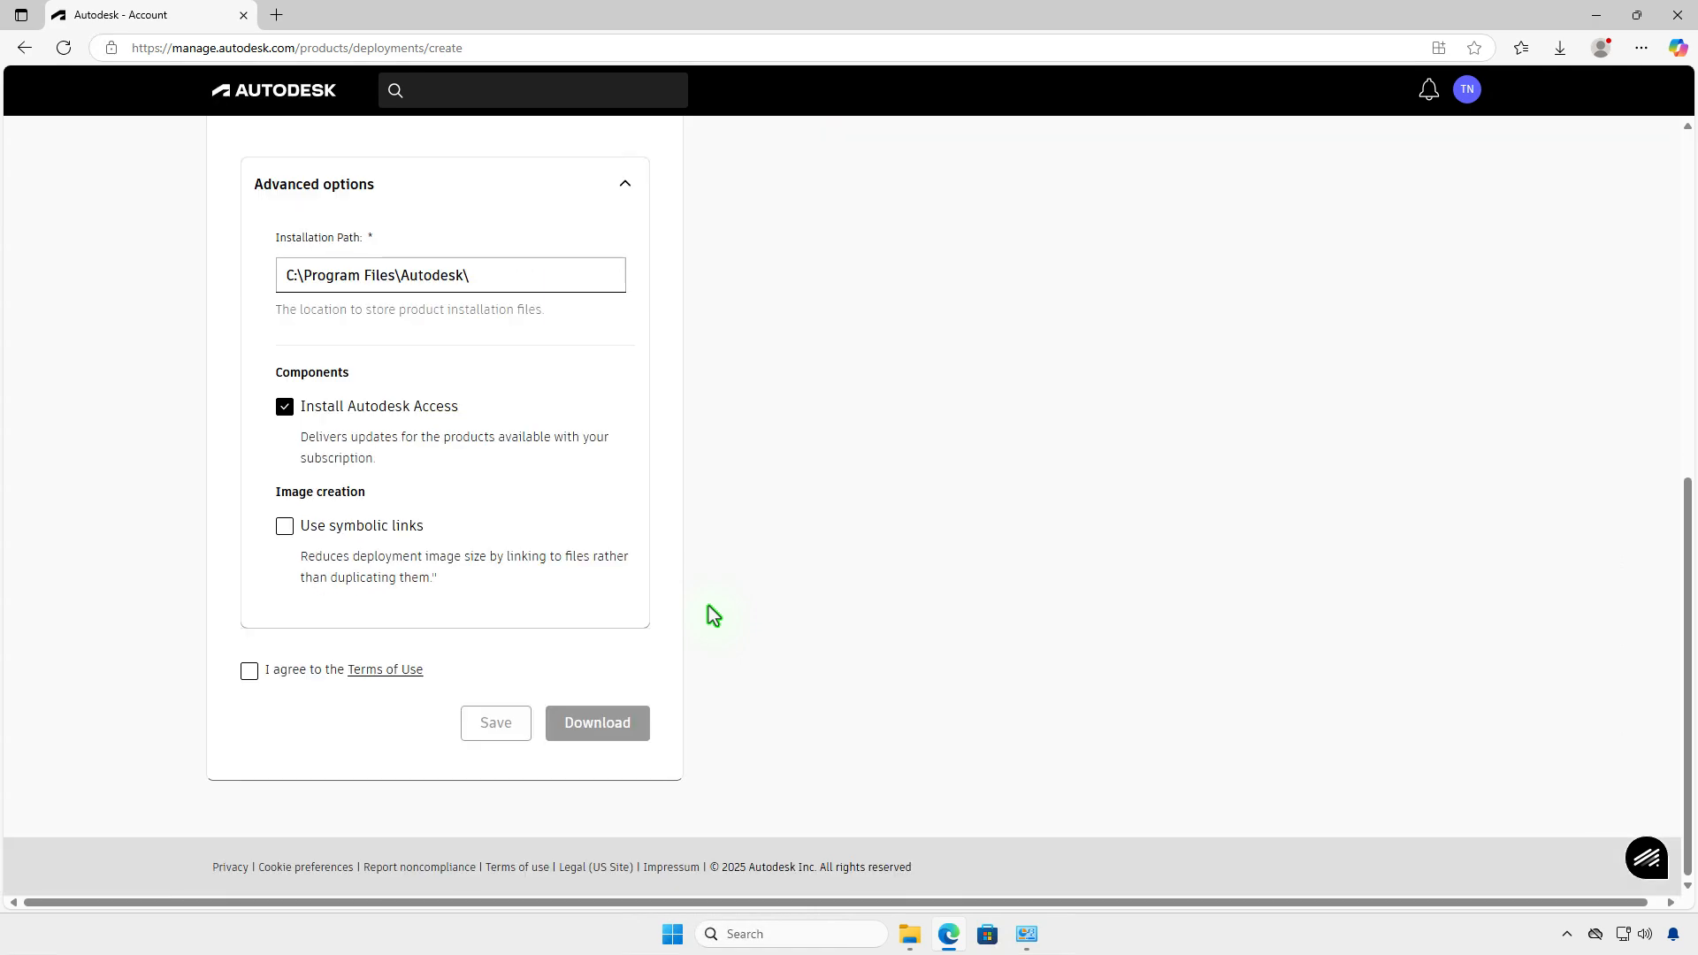
{"action": "left_click", "coordinate": [255, 672]}
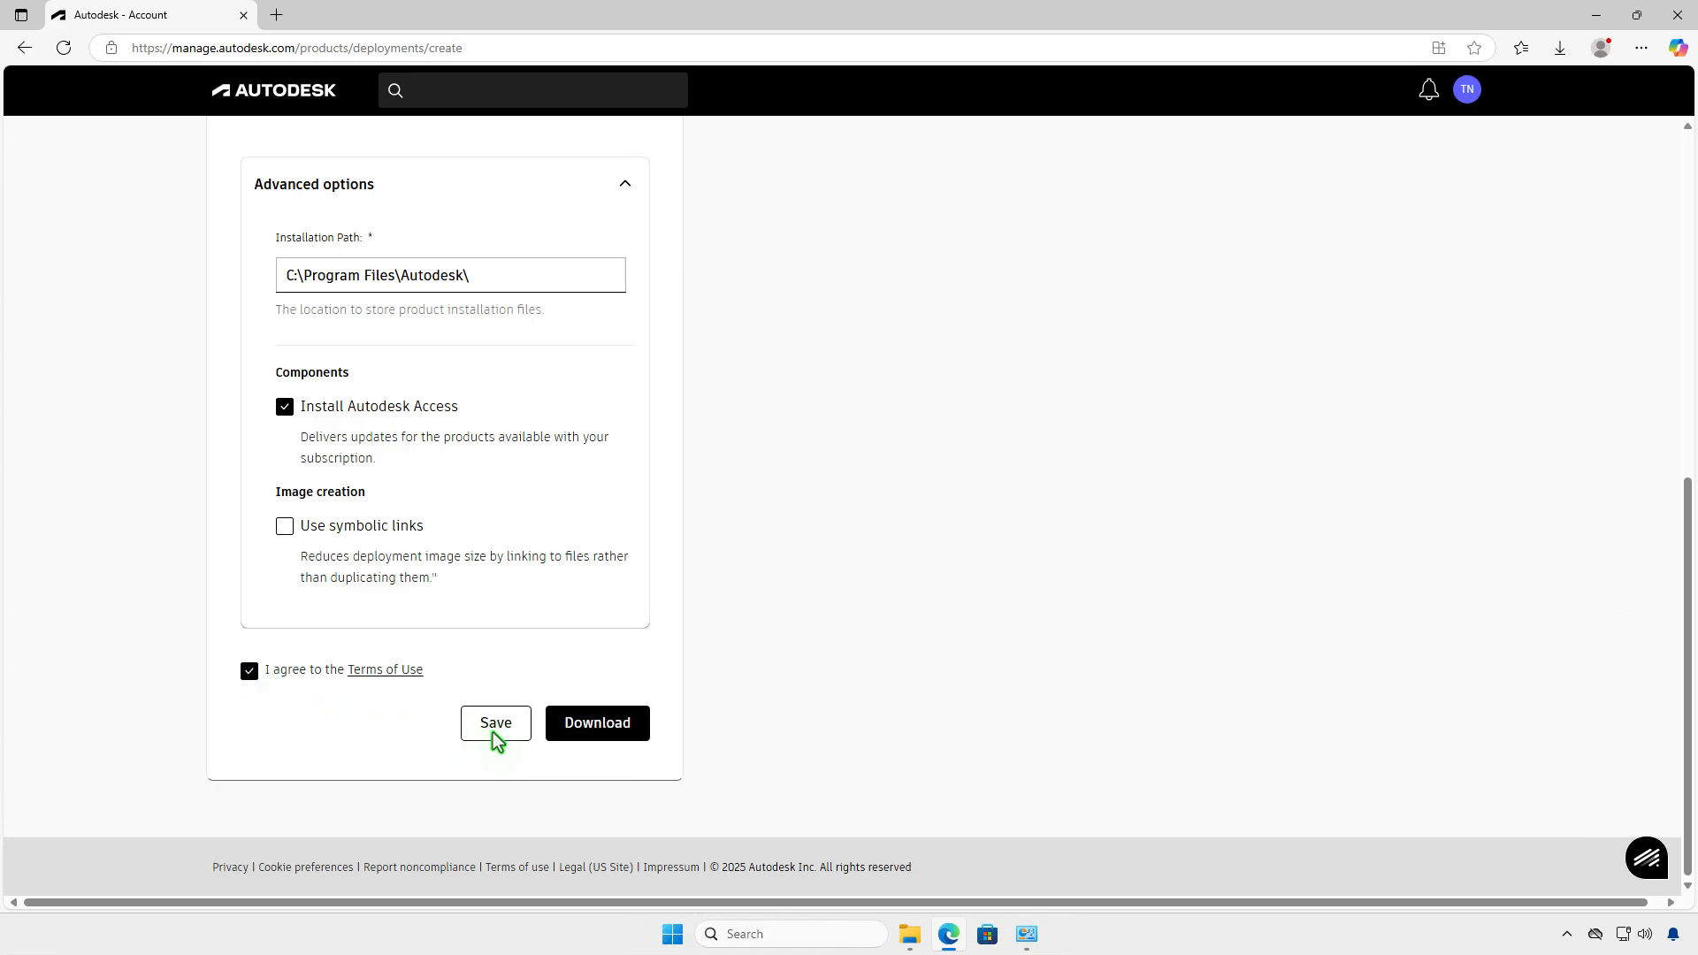
{"action": "left_click", "coordinate": [613, 730]}
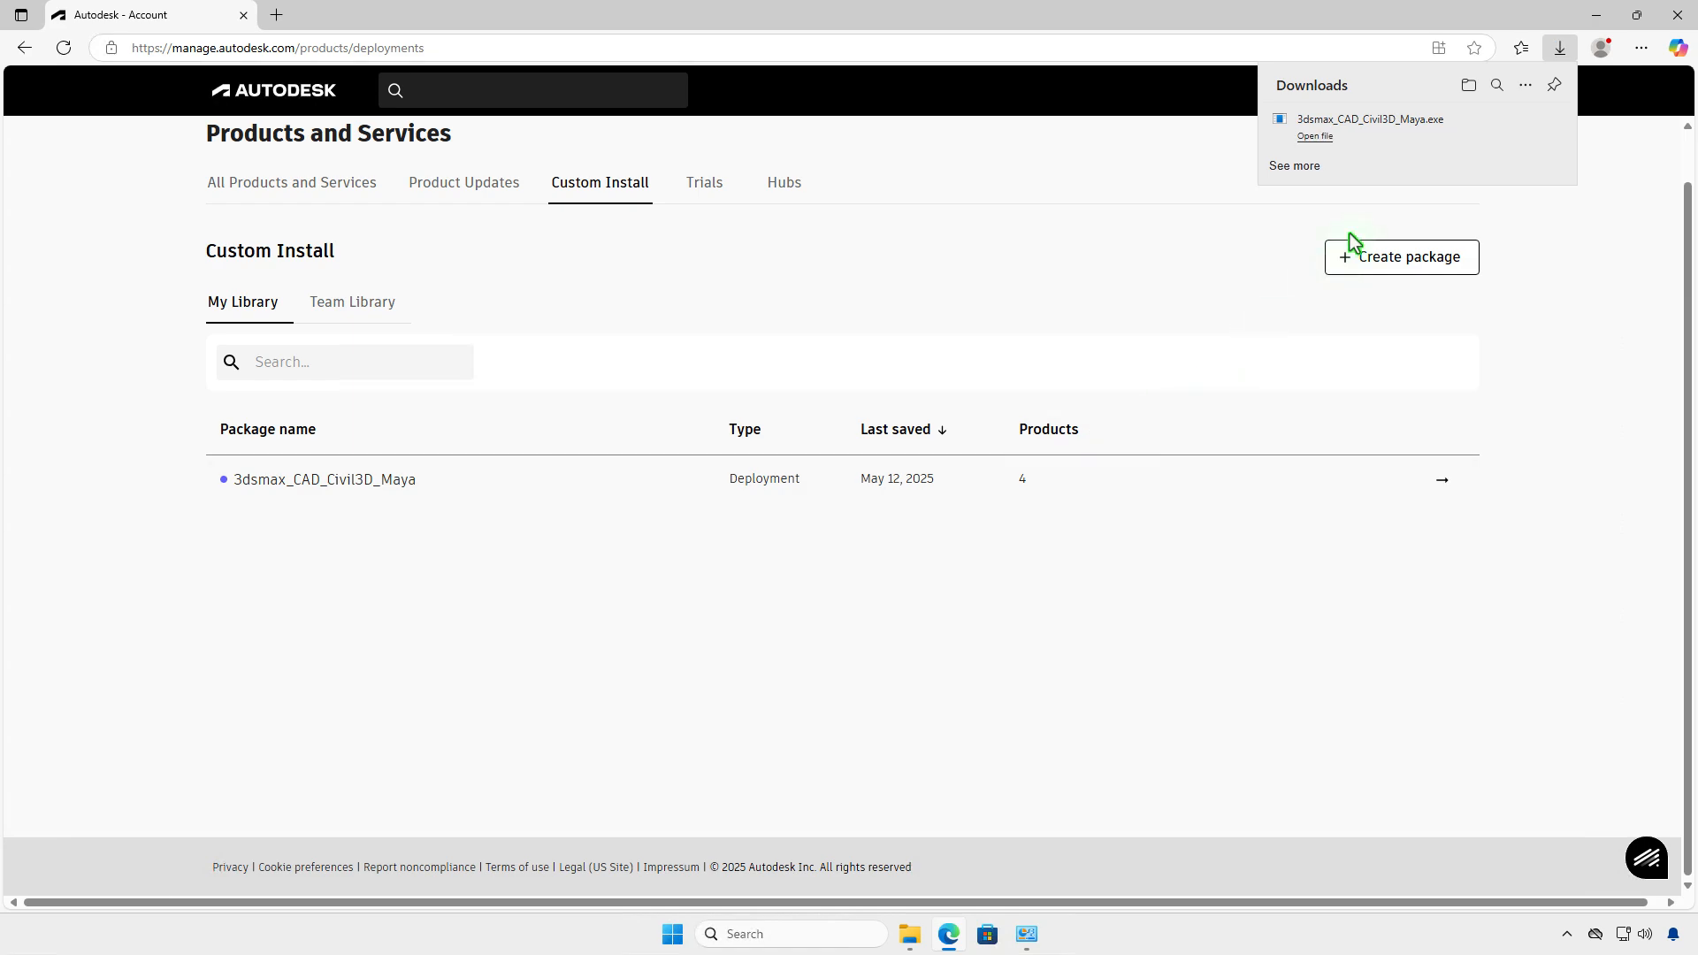
Run the downloaded 3dsmax_CAD_Civil3D_Maya application from the Downloads folder to build the deployment, and dismiss its completion dialog.
{"action": "left_click", "coordinate": [1472, 85]}
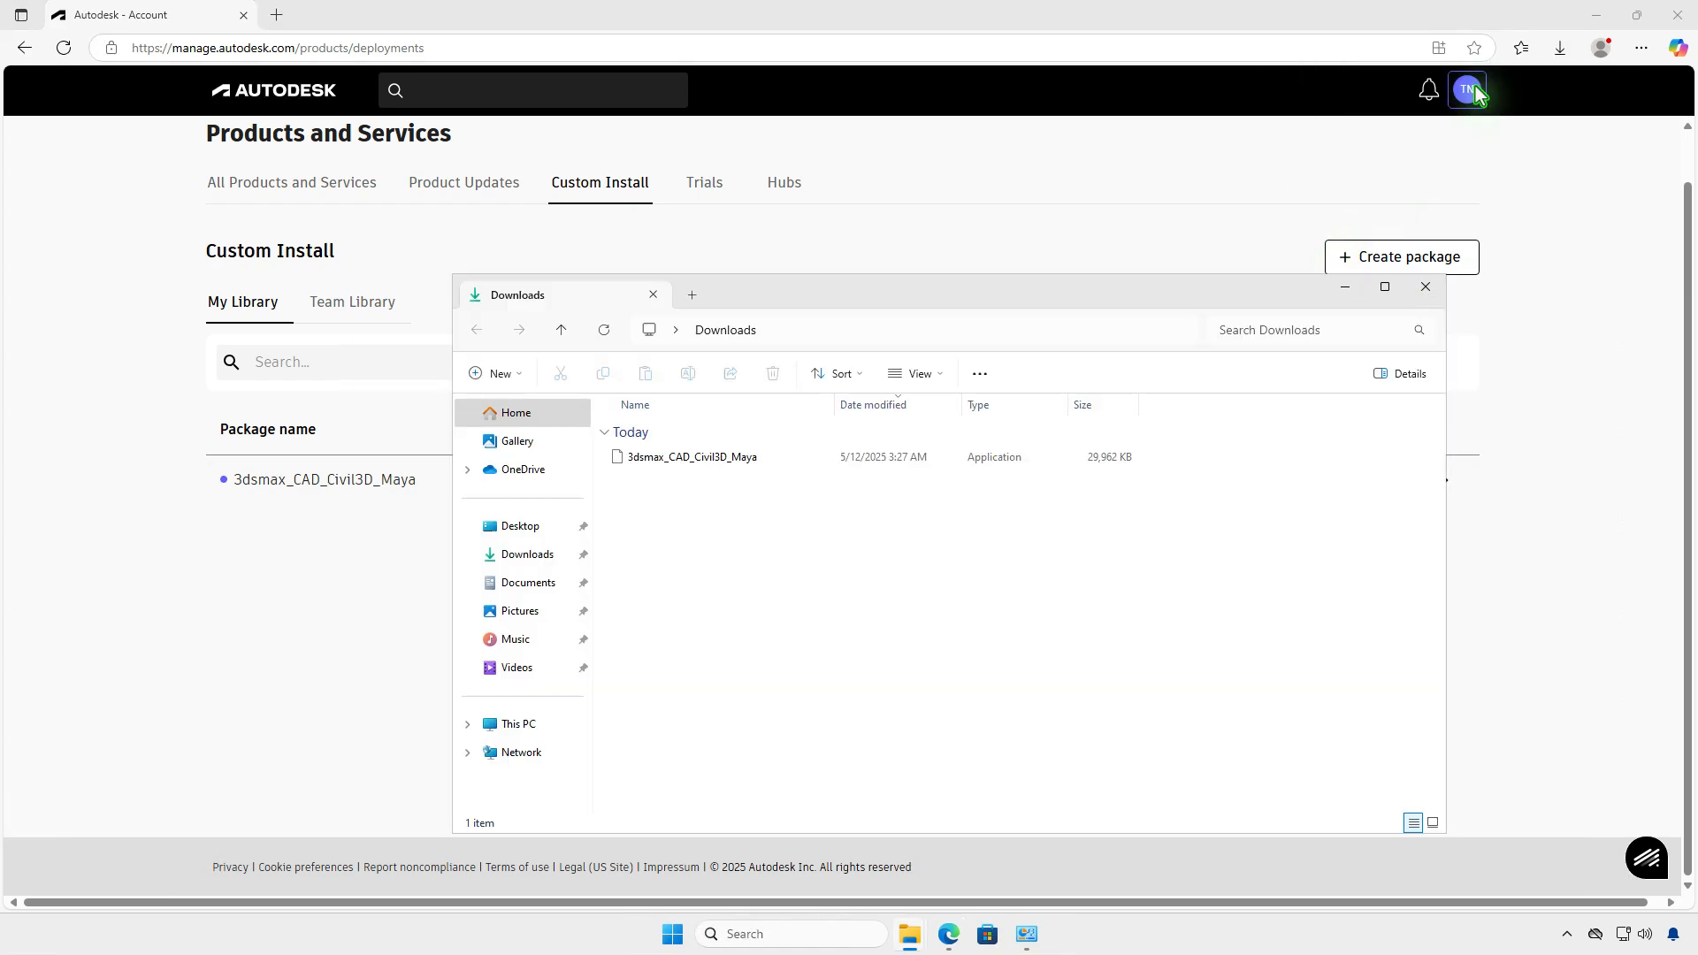
{"action": "left_click", "coordinate": [1593, 19]}
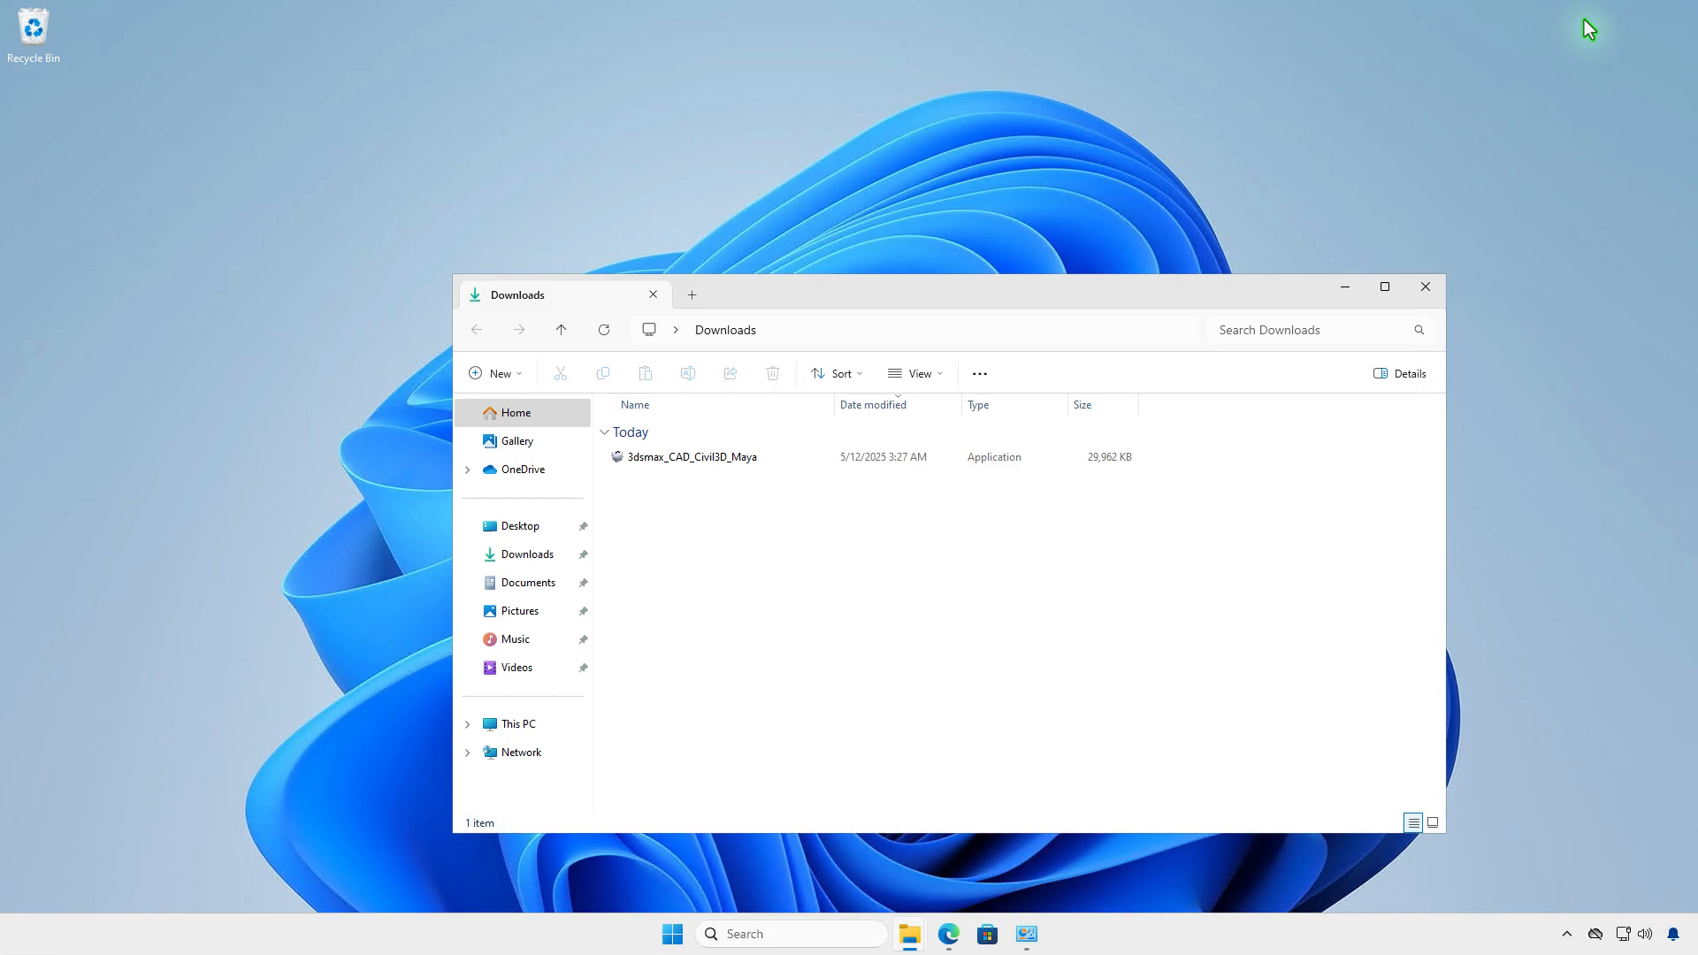
{"action": "double_click", "coordinate": [814, 464]}
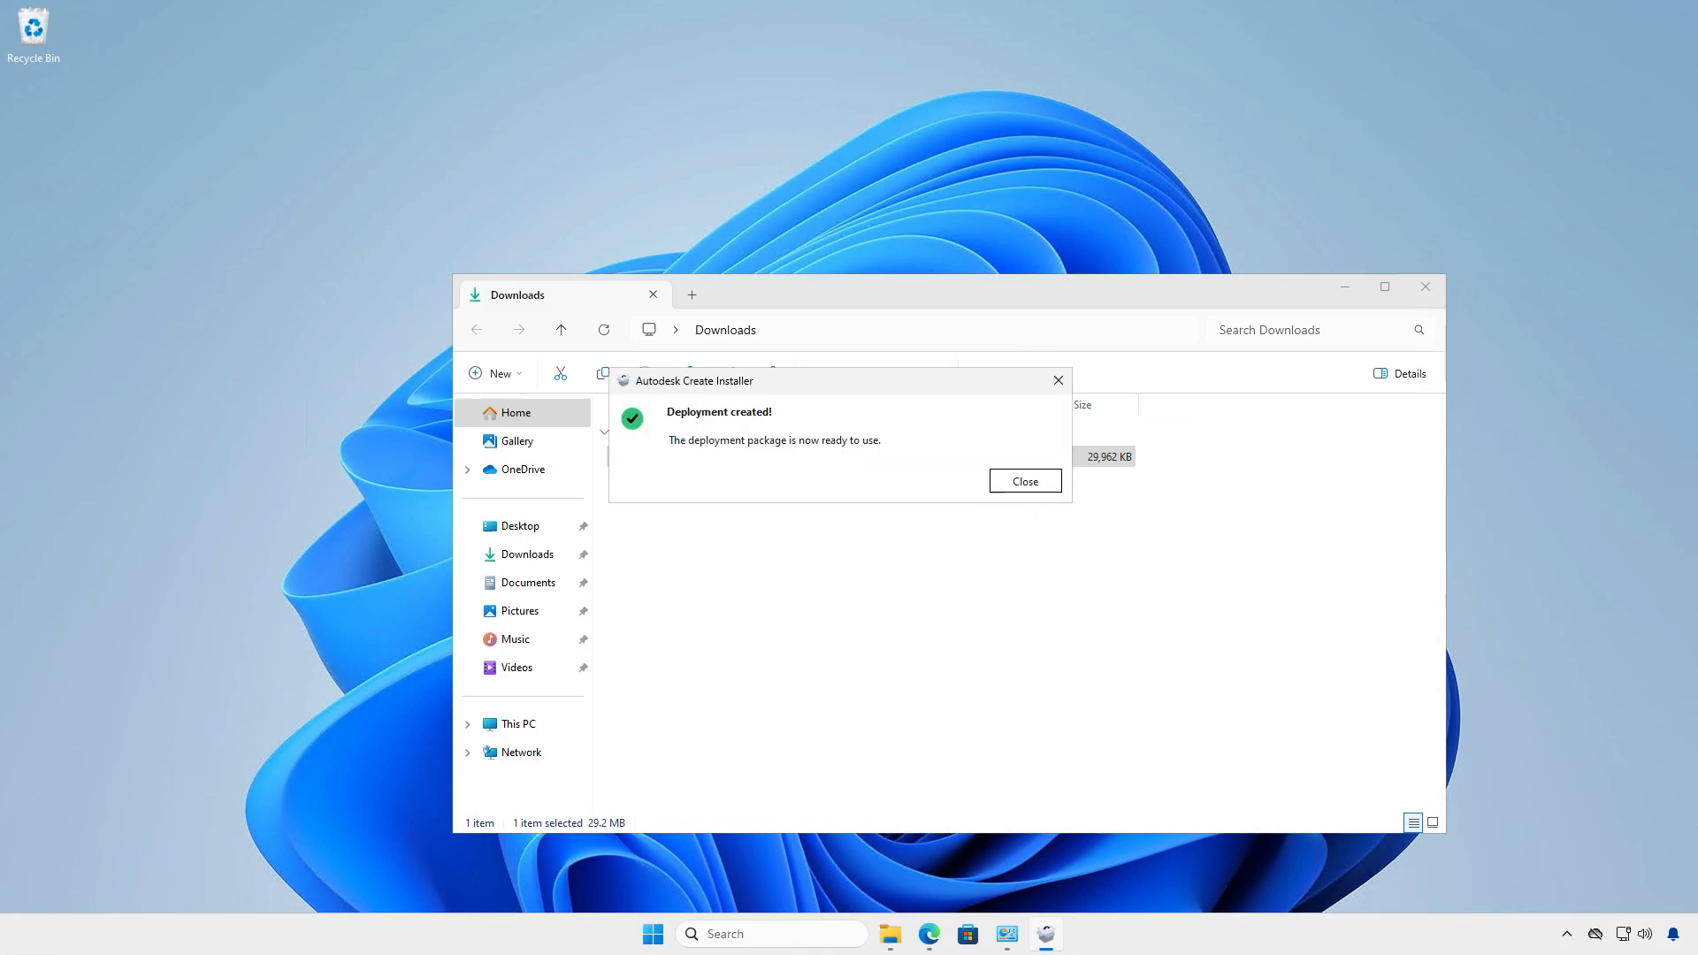
{"action": "left_click", "coordinate": [1026, 482]}
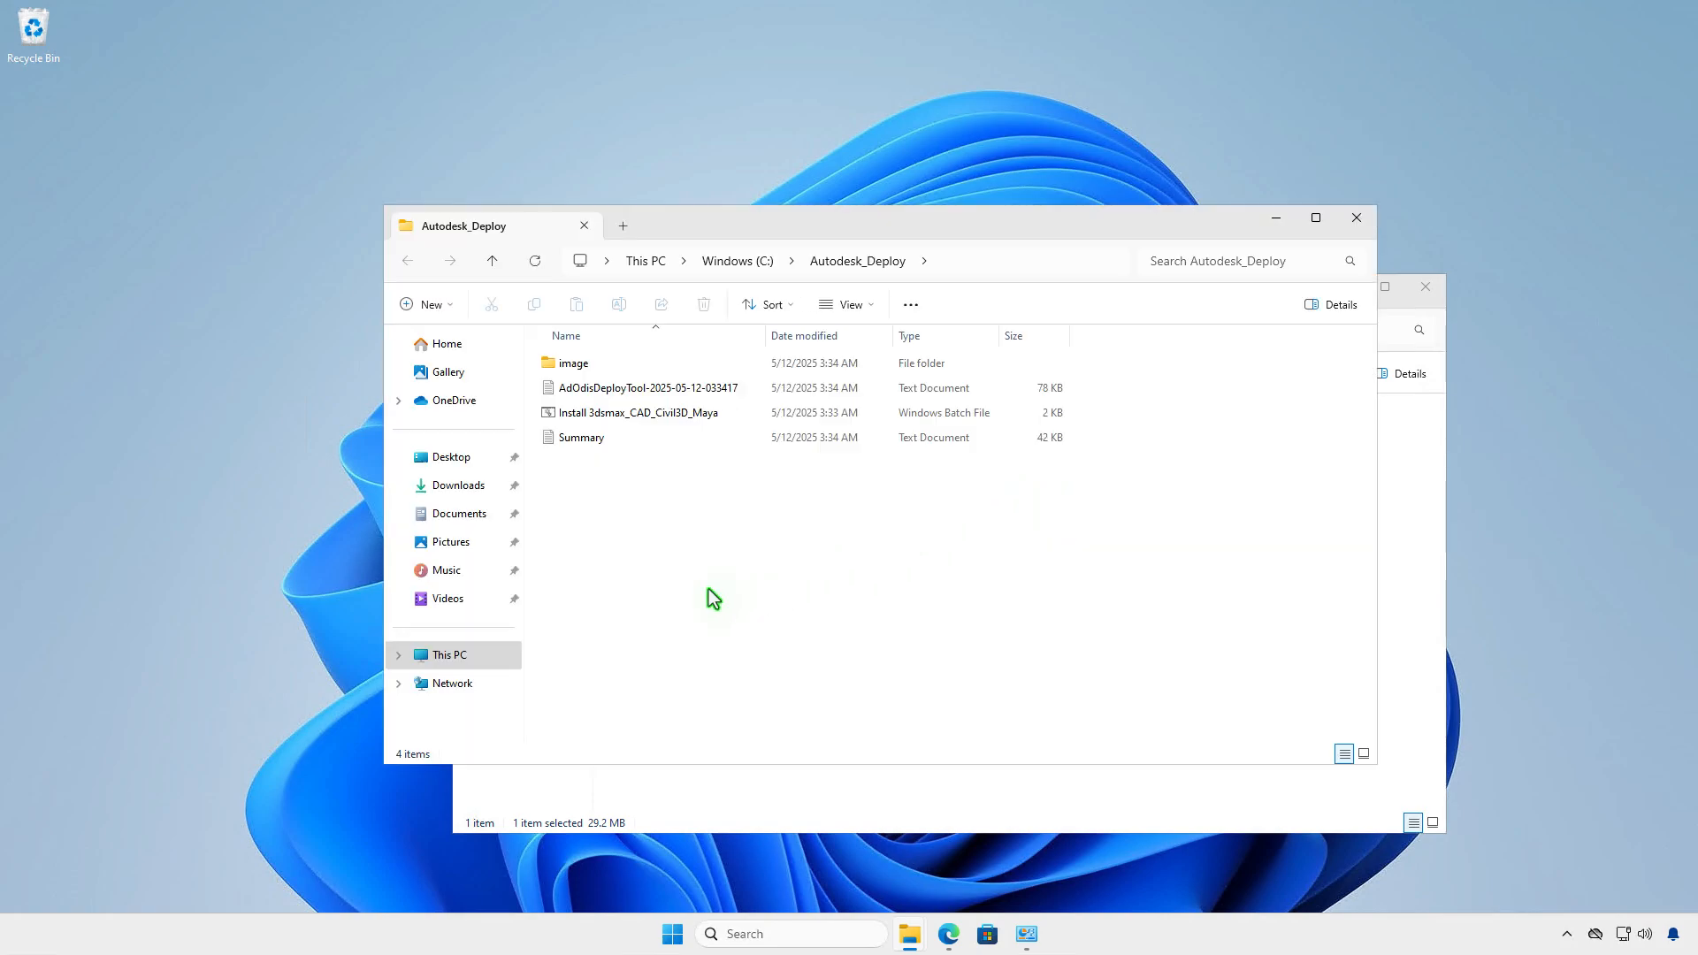
Check the combined size of all items in the C:\Autodesk_Deploy folder in their properties, and dismiss the dialog.
{"action": "left_click", "coordinate": [734, 262]}
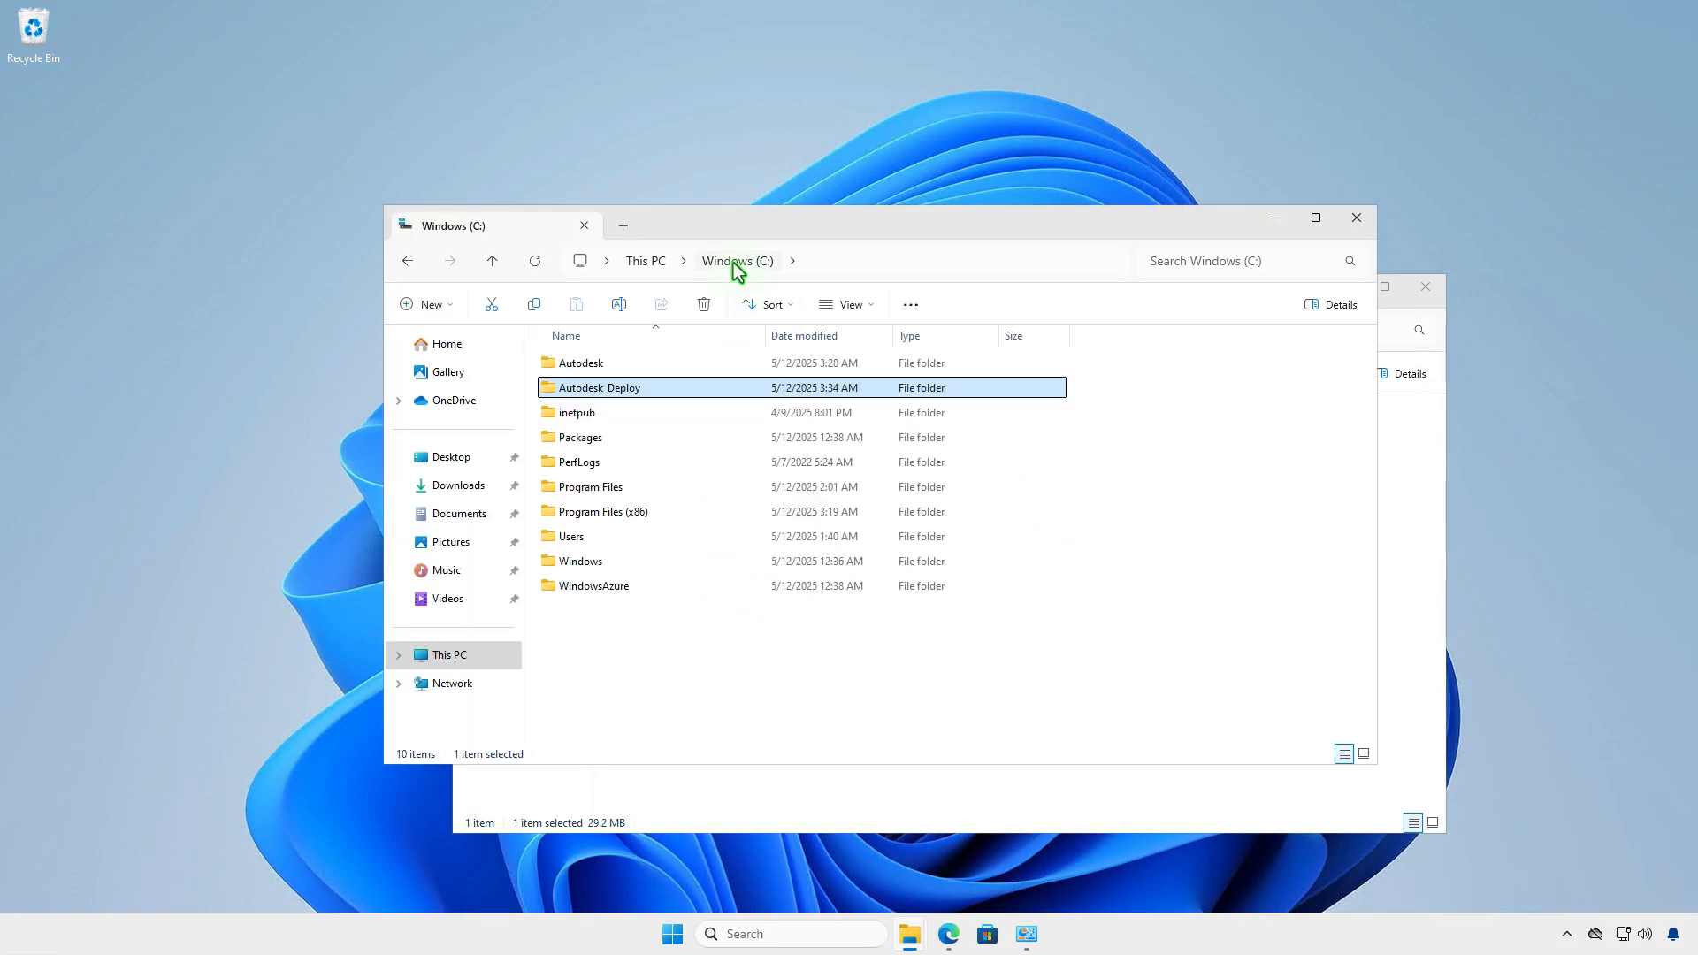
{"action": "double_click", "coordinate": [645, 391]}
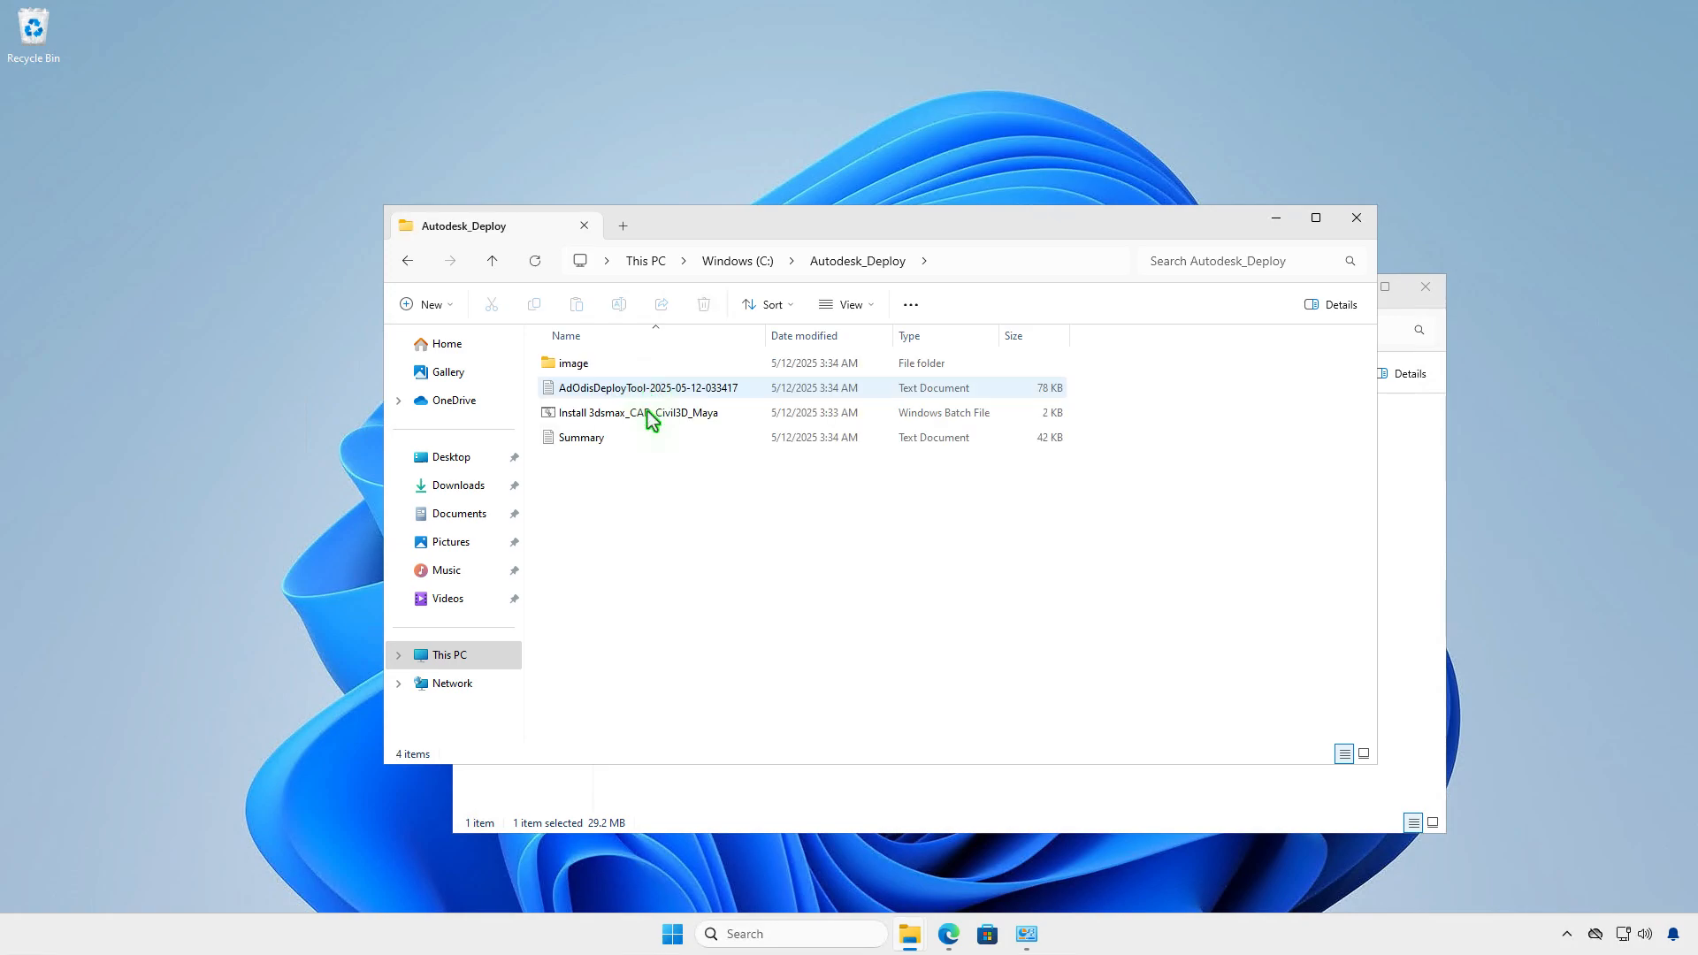
{"action": "left_click_drag", "start_coordinate": [698, 547], "coordinate": [620, 365]}
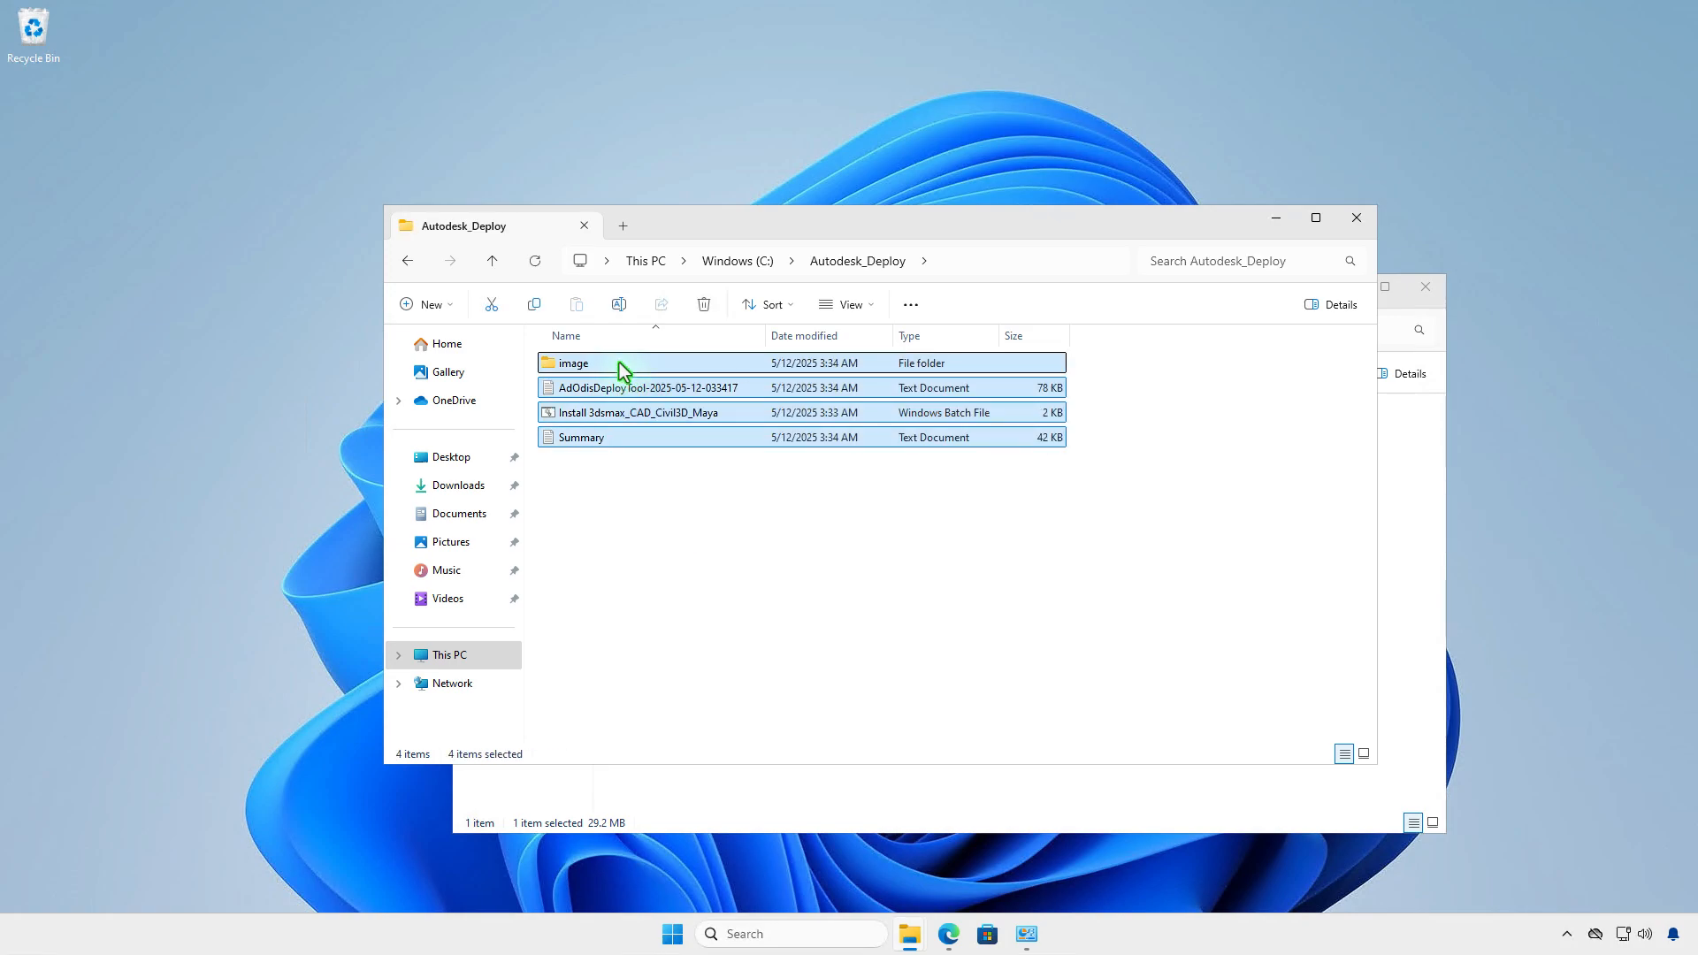
{"action": "right_click", "coordinate": [620, 365]}
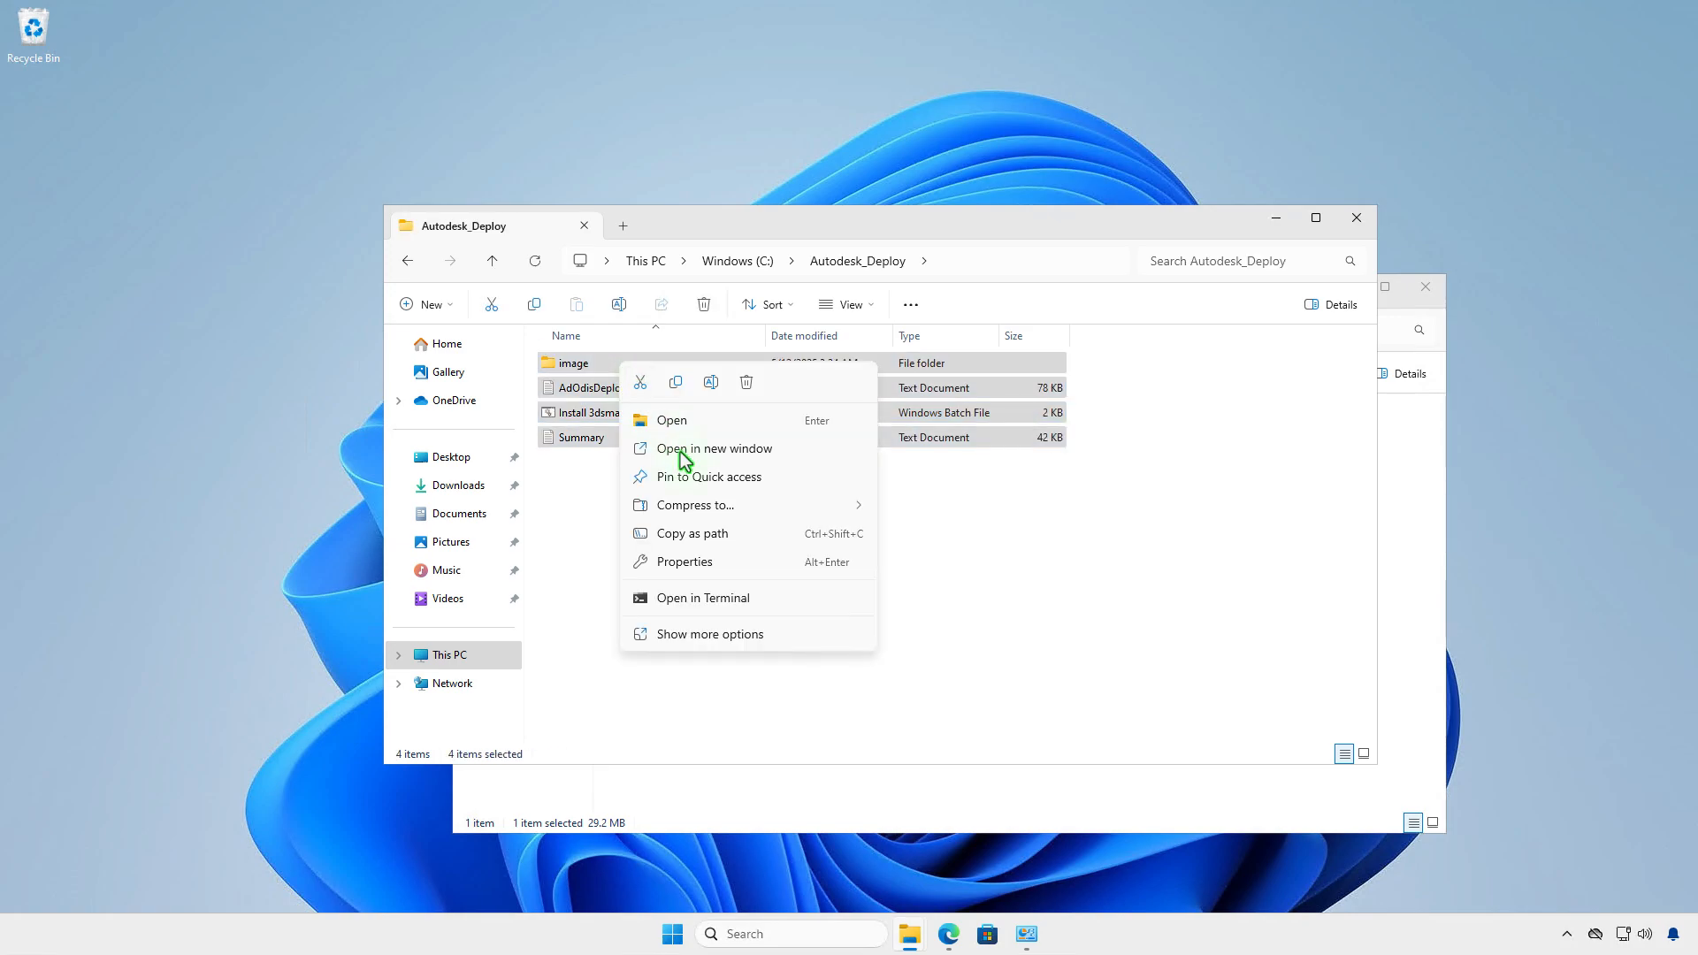
{"action": "left_click", "coordinate": [730, 562]}
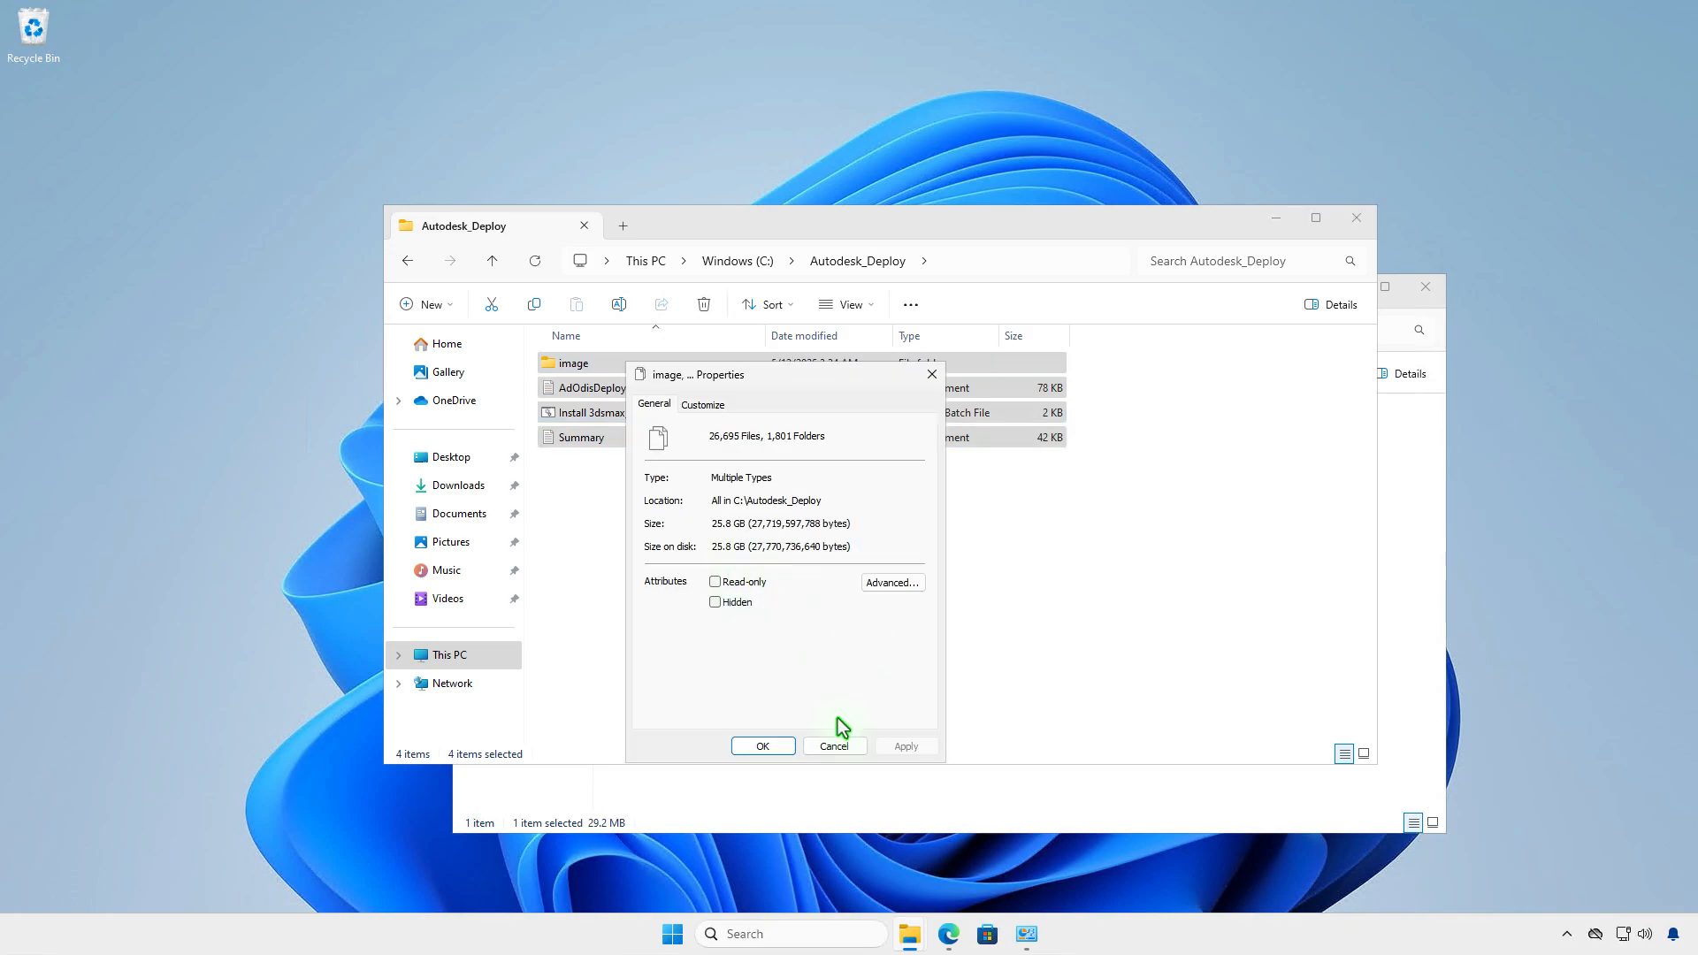
{"action": "left_click", "coordinate": [836, 747]}
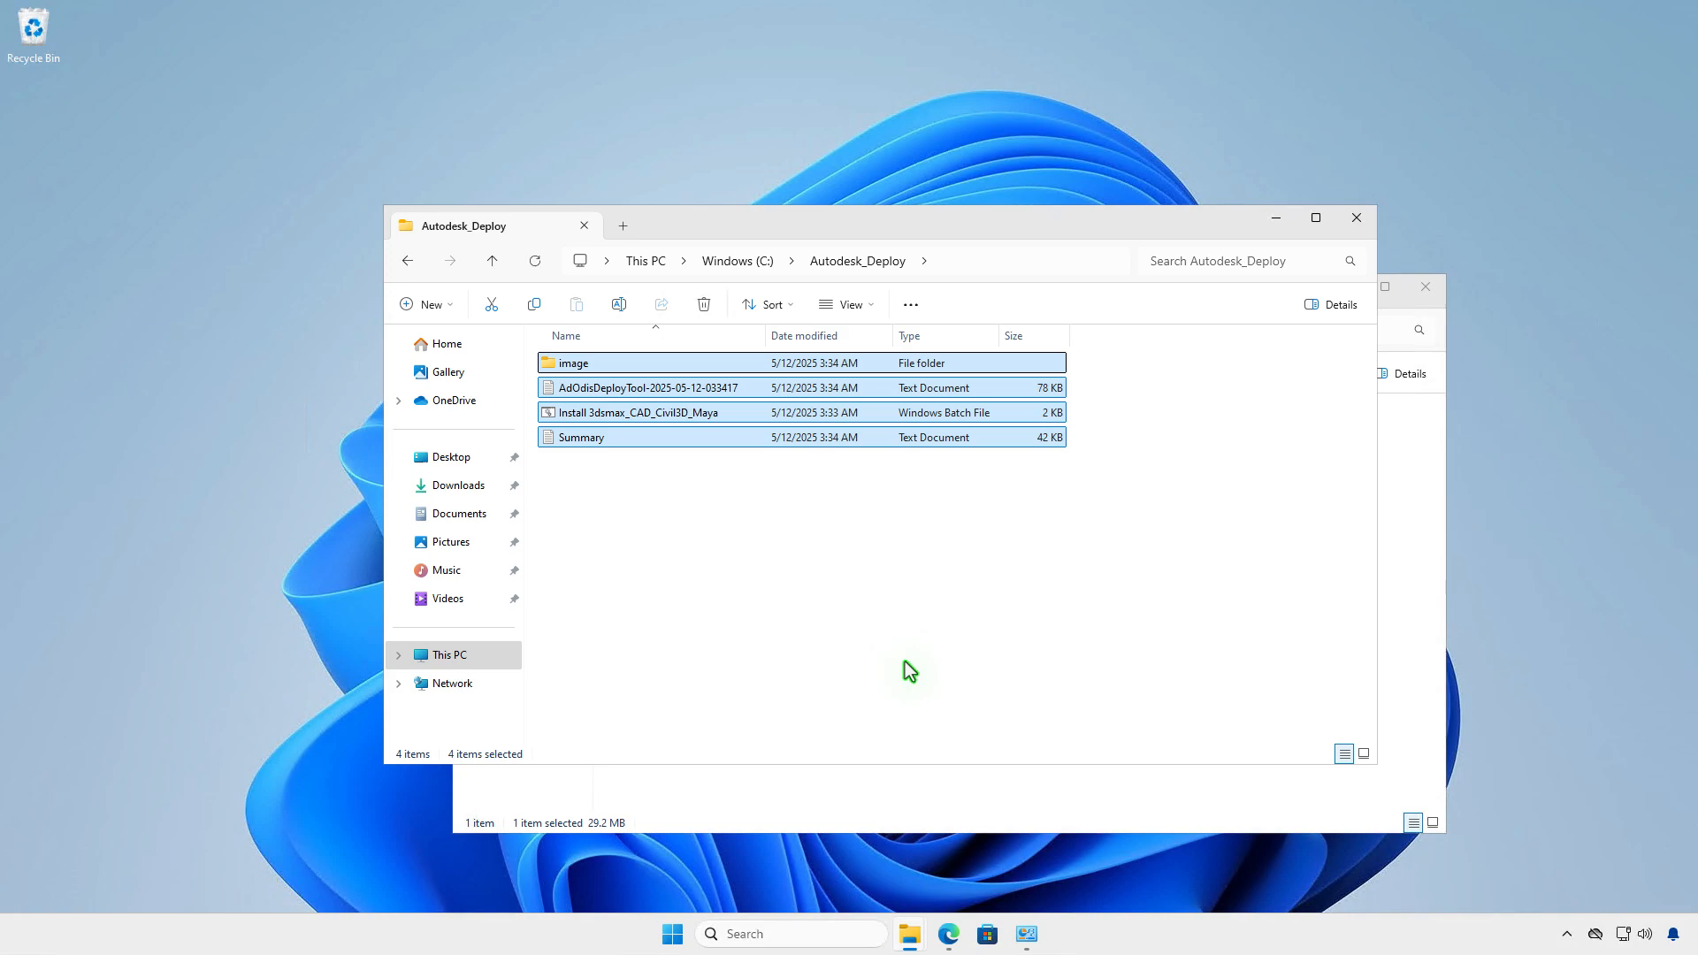
Close the Downloads folder window and return to the Autodesk_Deploy folder with nothing selected.
{"action": "left_click", "coordinate": [1394, 438]}
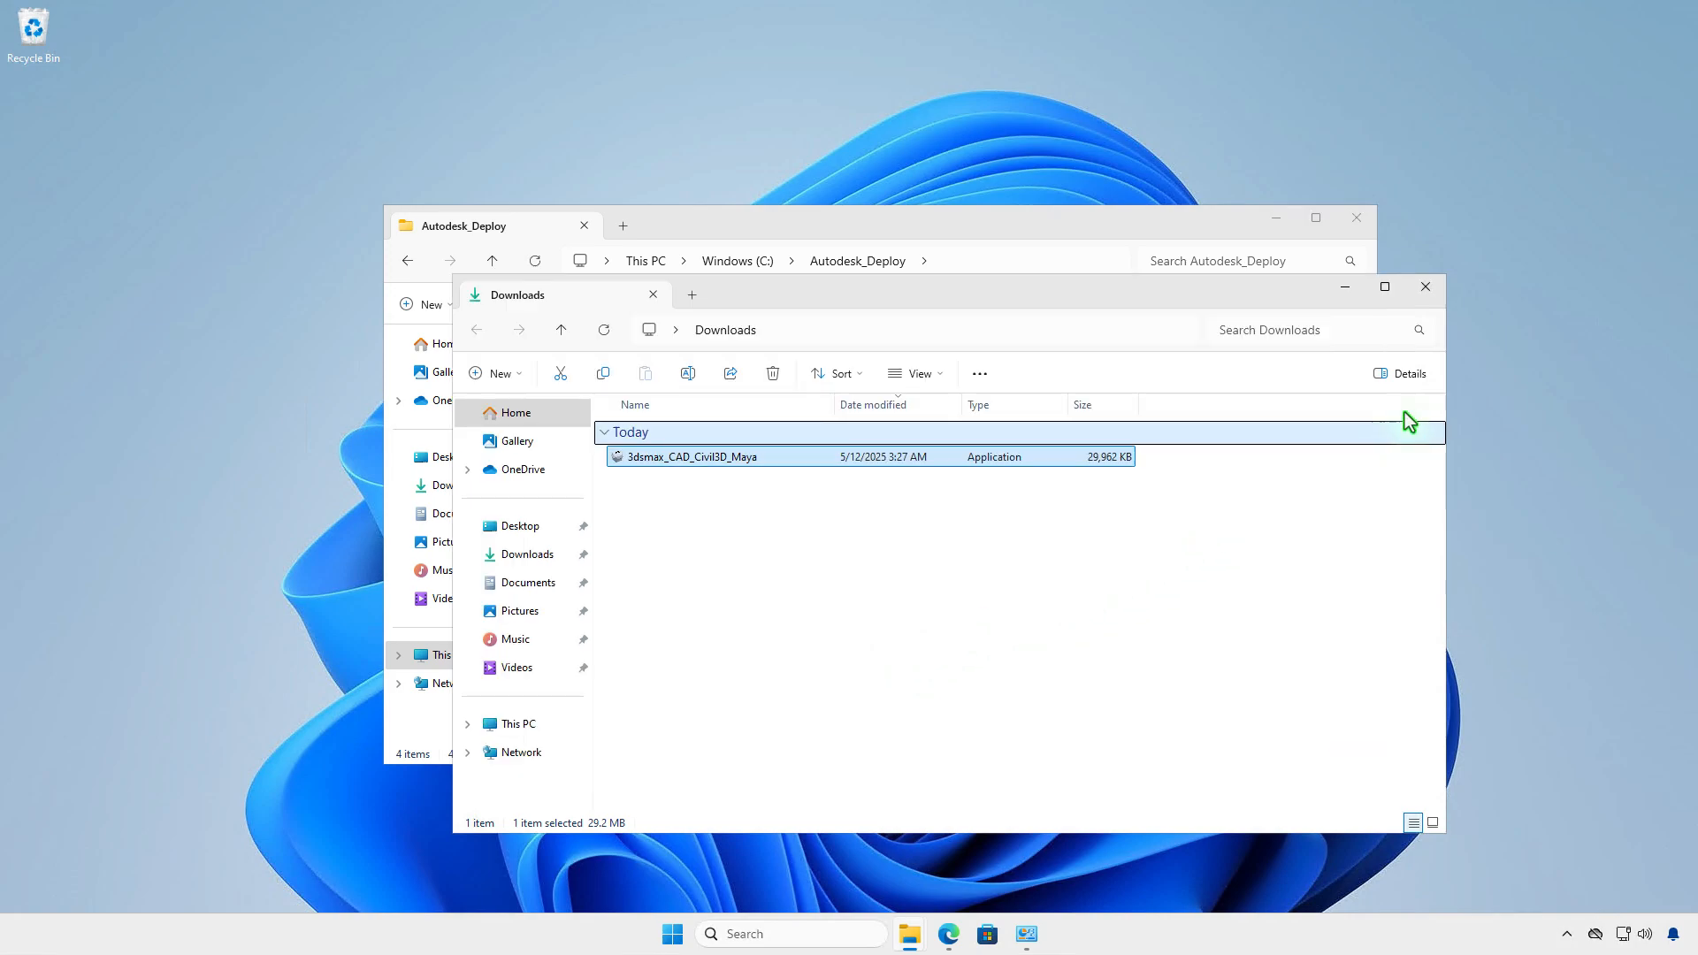
{"action": "left_click", "coordinate": [1425, 286]}
{"action": "left_click", "coordinate": [997, 563]}
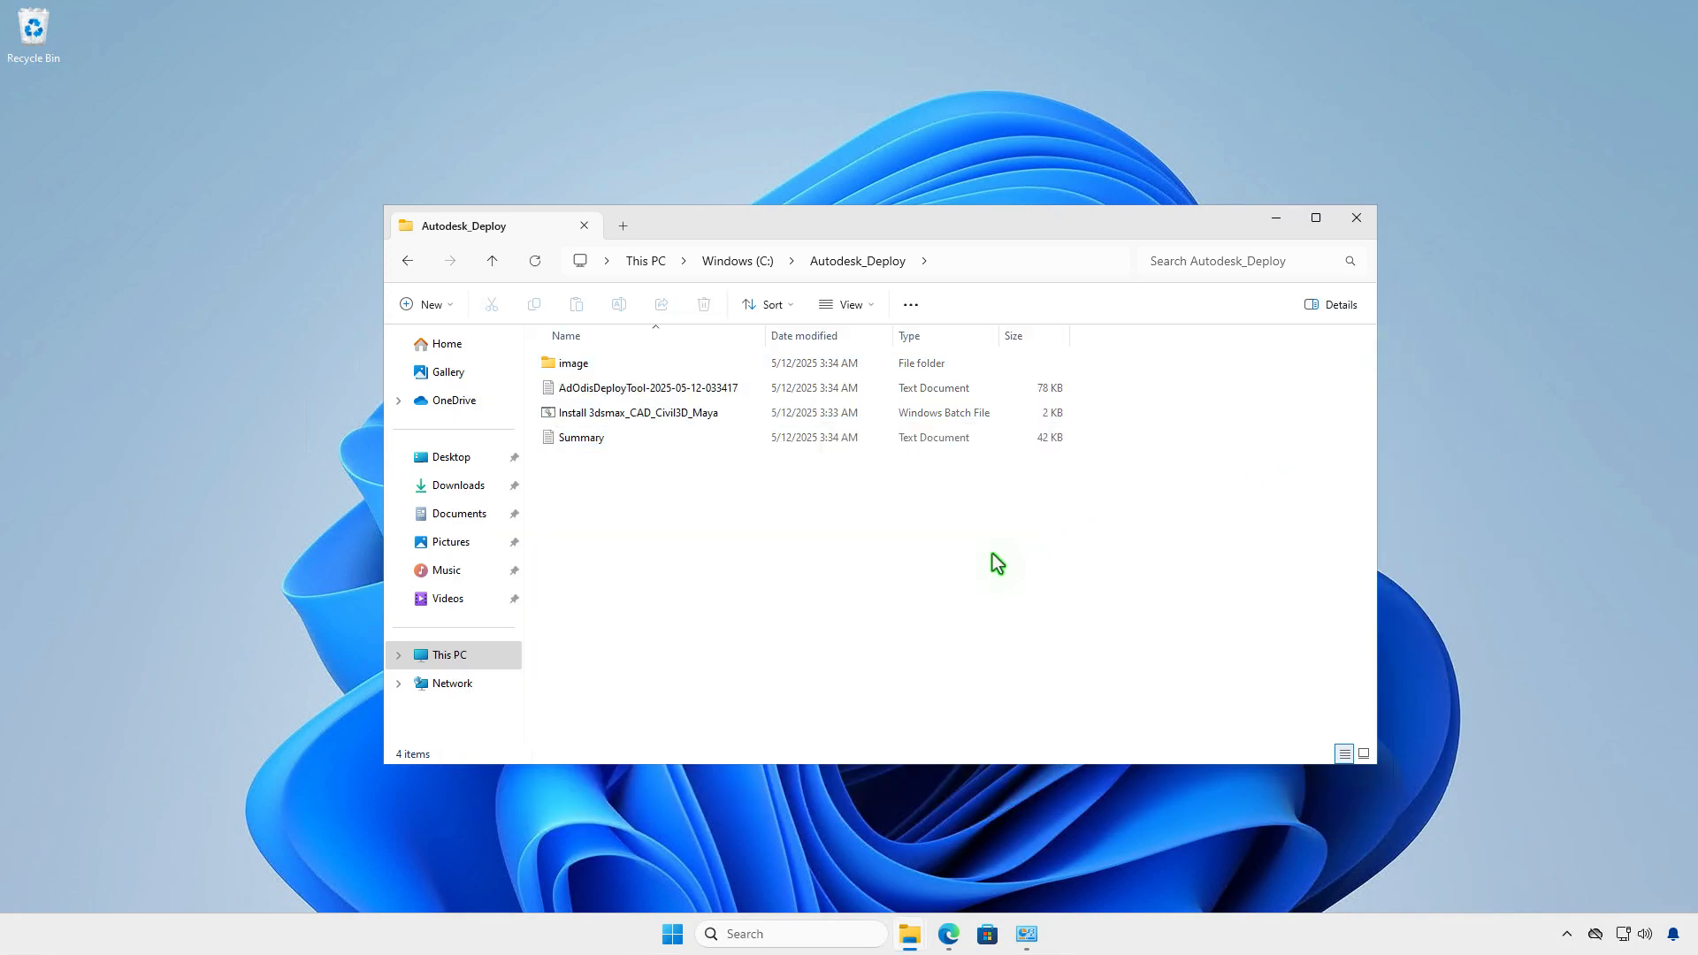
Run the Install 3dsmax_CAD_Civil3D_Maya batch file as administrator to install the products, and close the installer when it finishes.
{"action": "left_click", "coordinate": [725, 412]}
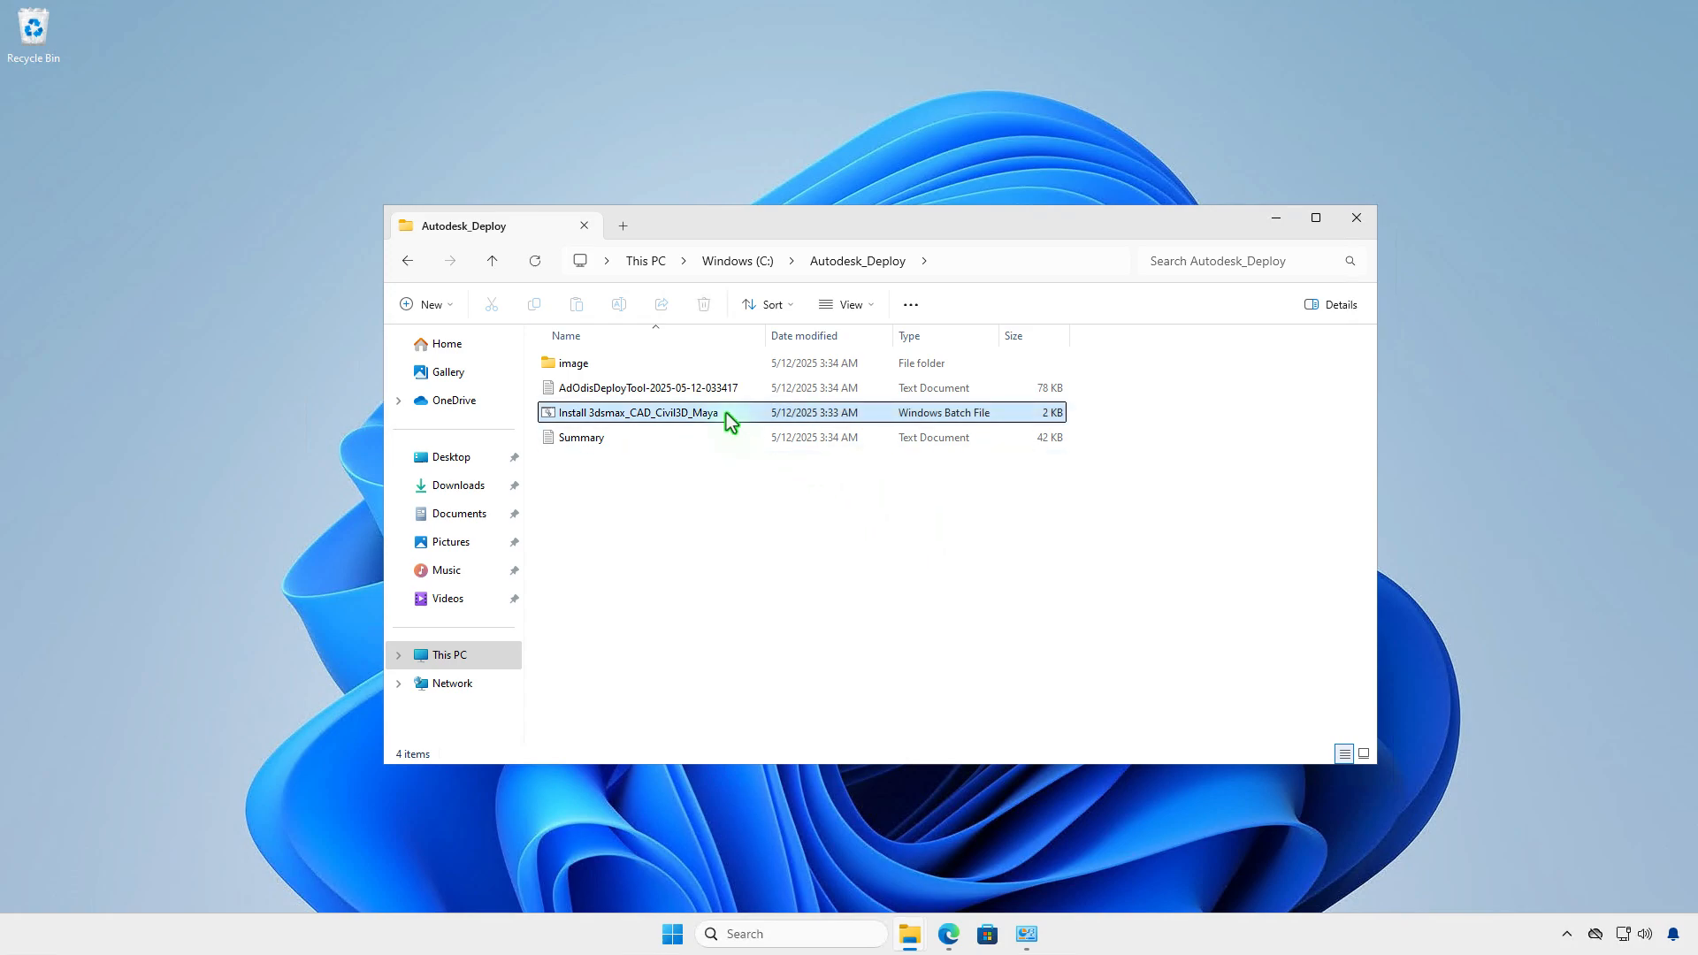
{"action": "right_click", "coordinate": [726, 412]}
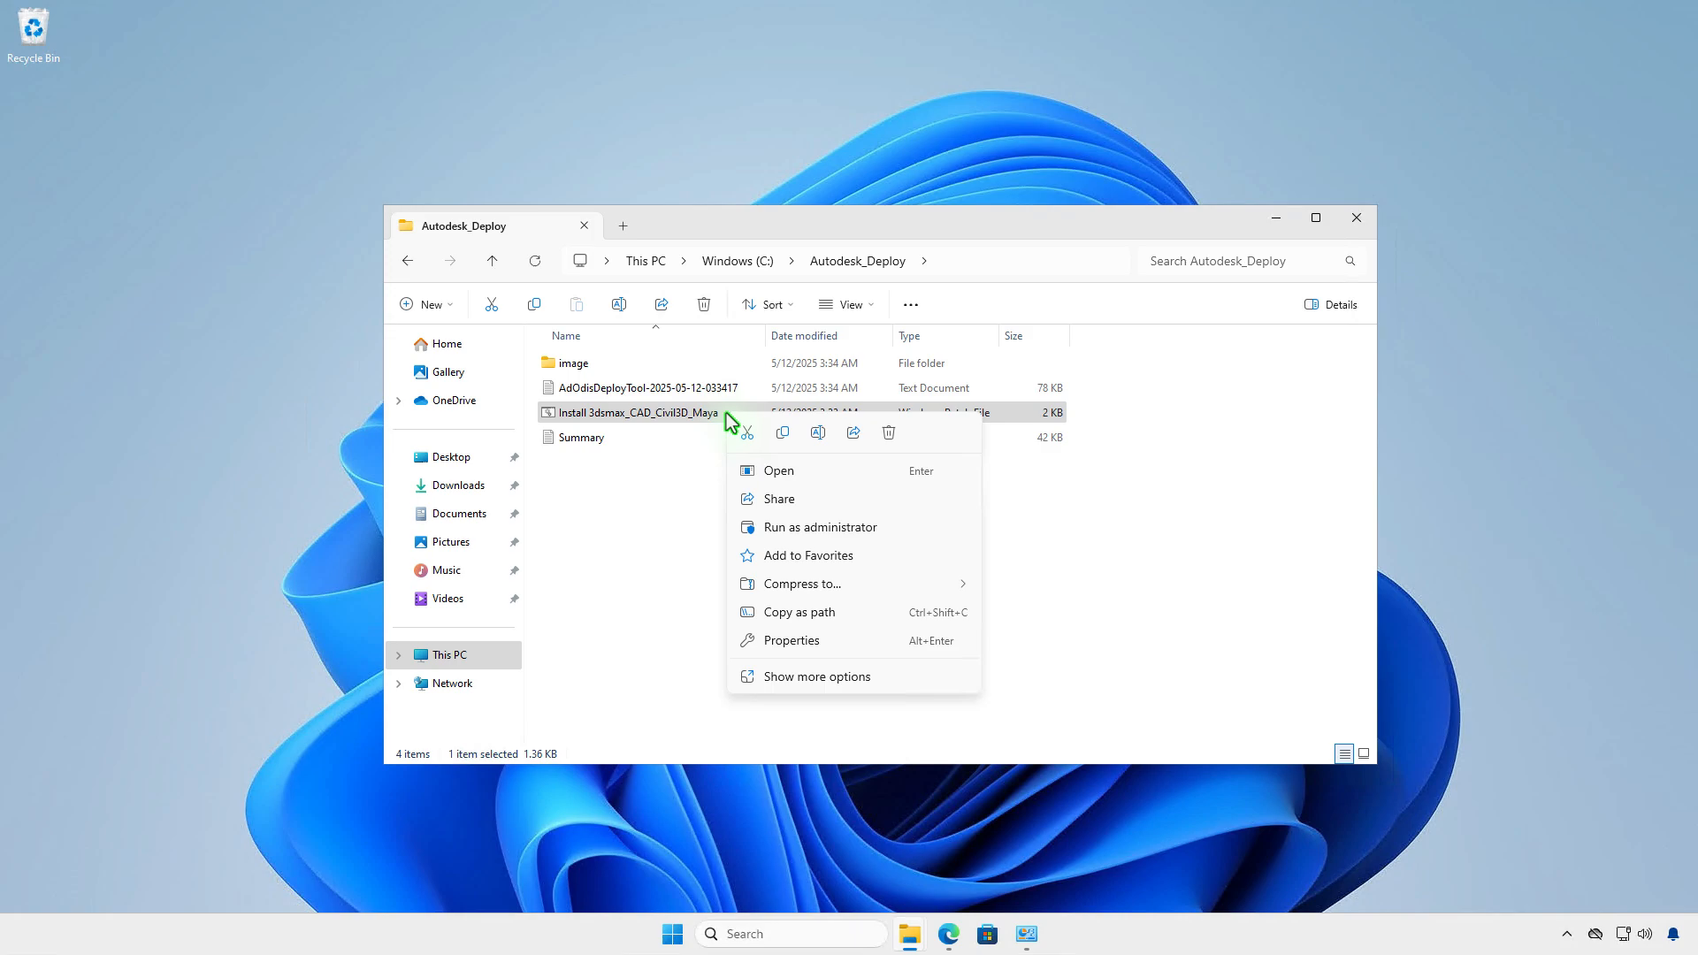
{"action": "left_click", "coordinate": [914, 528]}
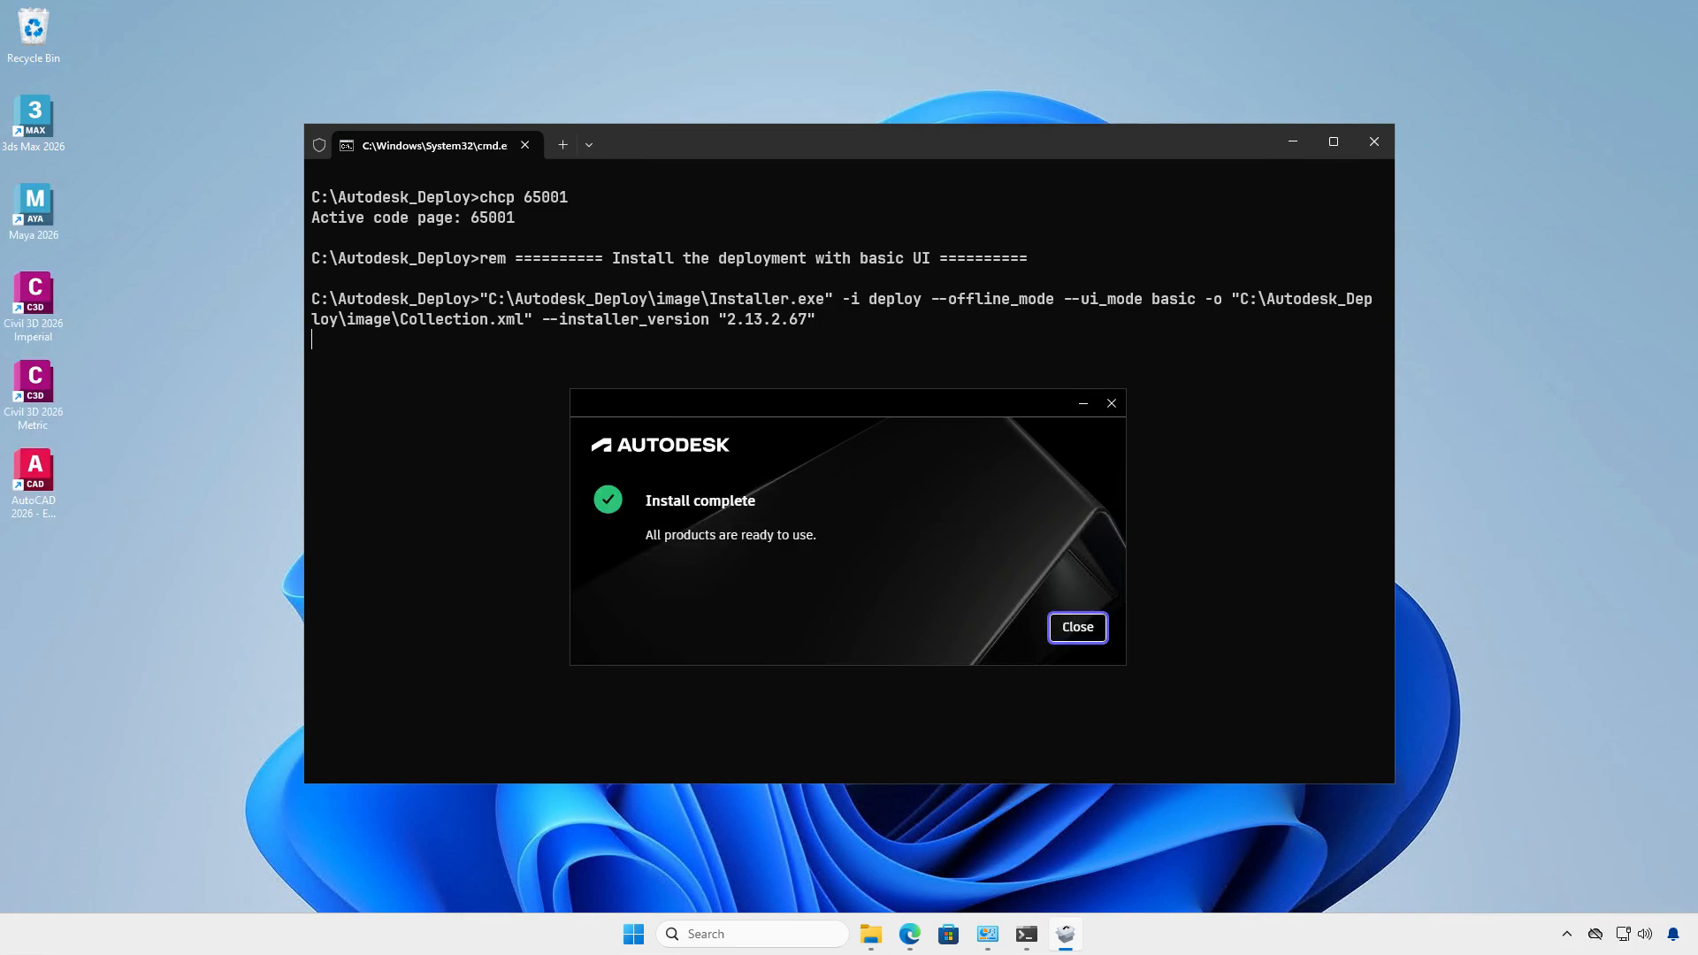
{"action": "key", "text": "Return"}
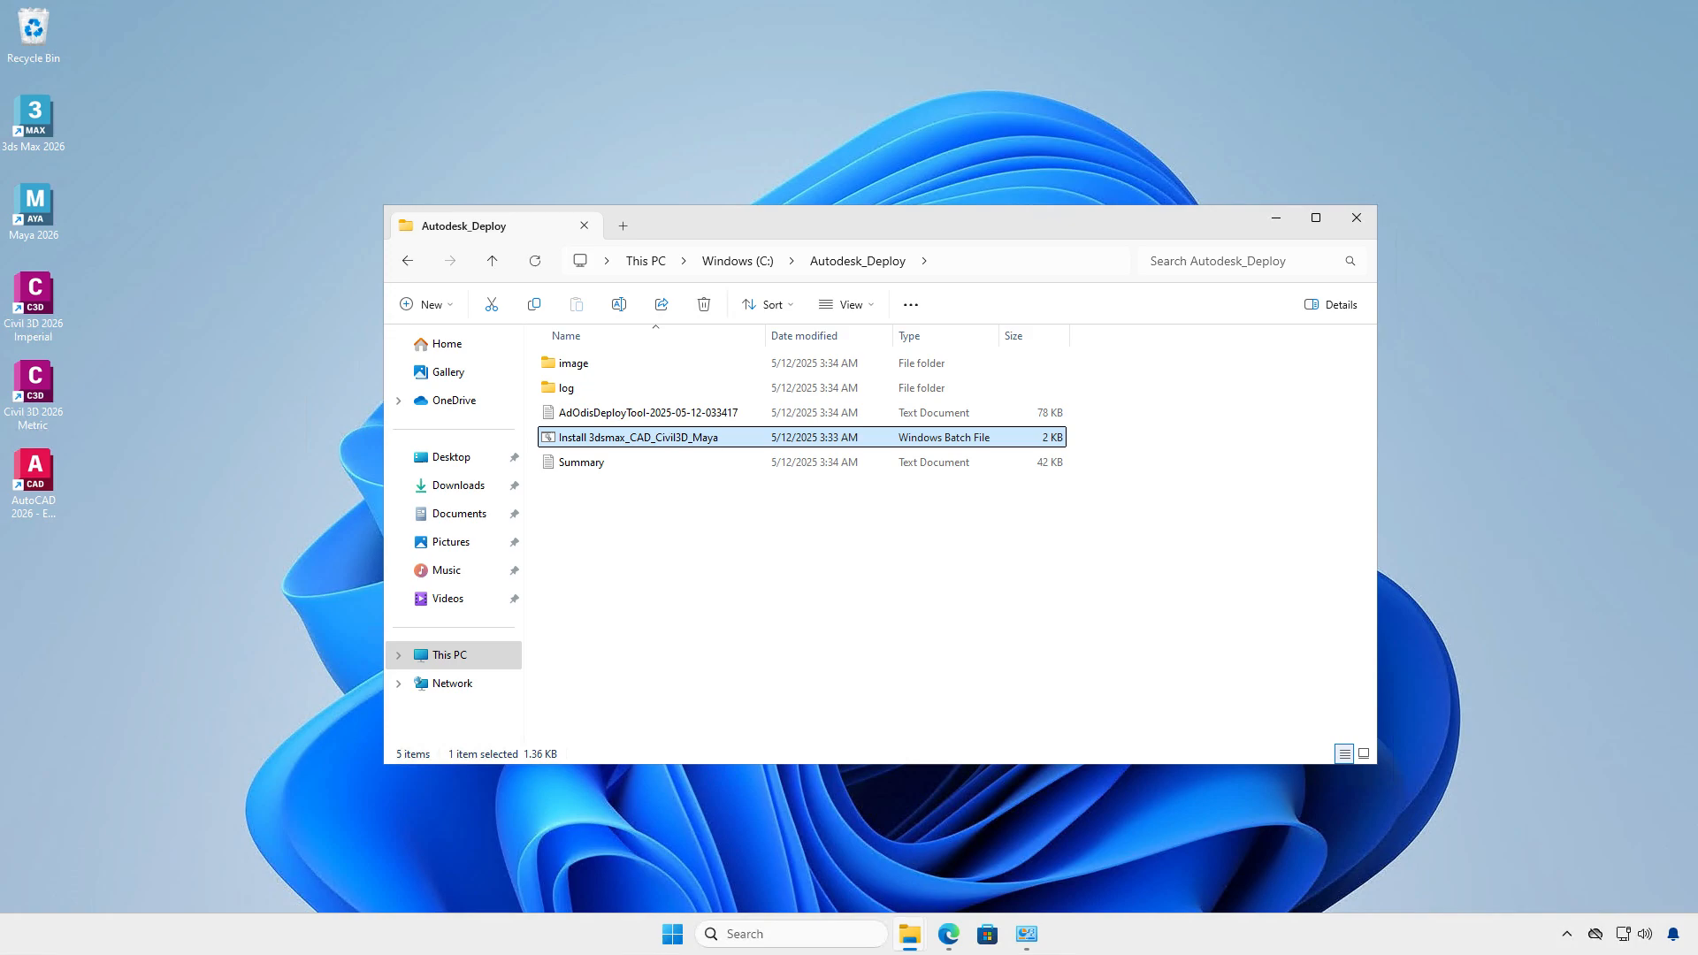
Switch to Programs and Features, refresh the list of installed programs and search it for autodesk.
{"action": "left_click", "coordinate": [1276, 218]}
{"action": "left_click", "coordinate": [1026, 934]}
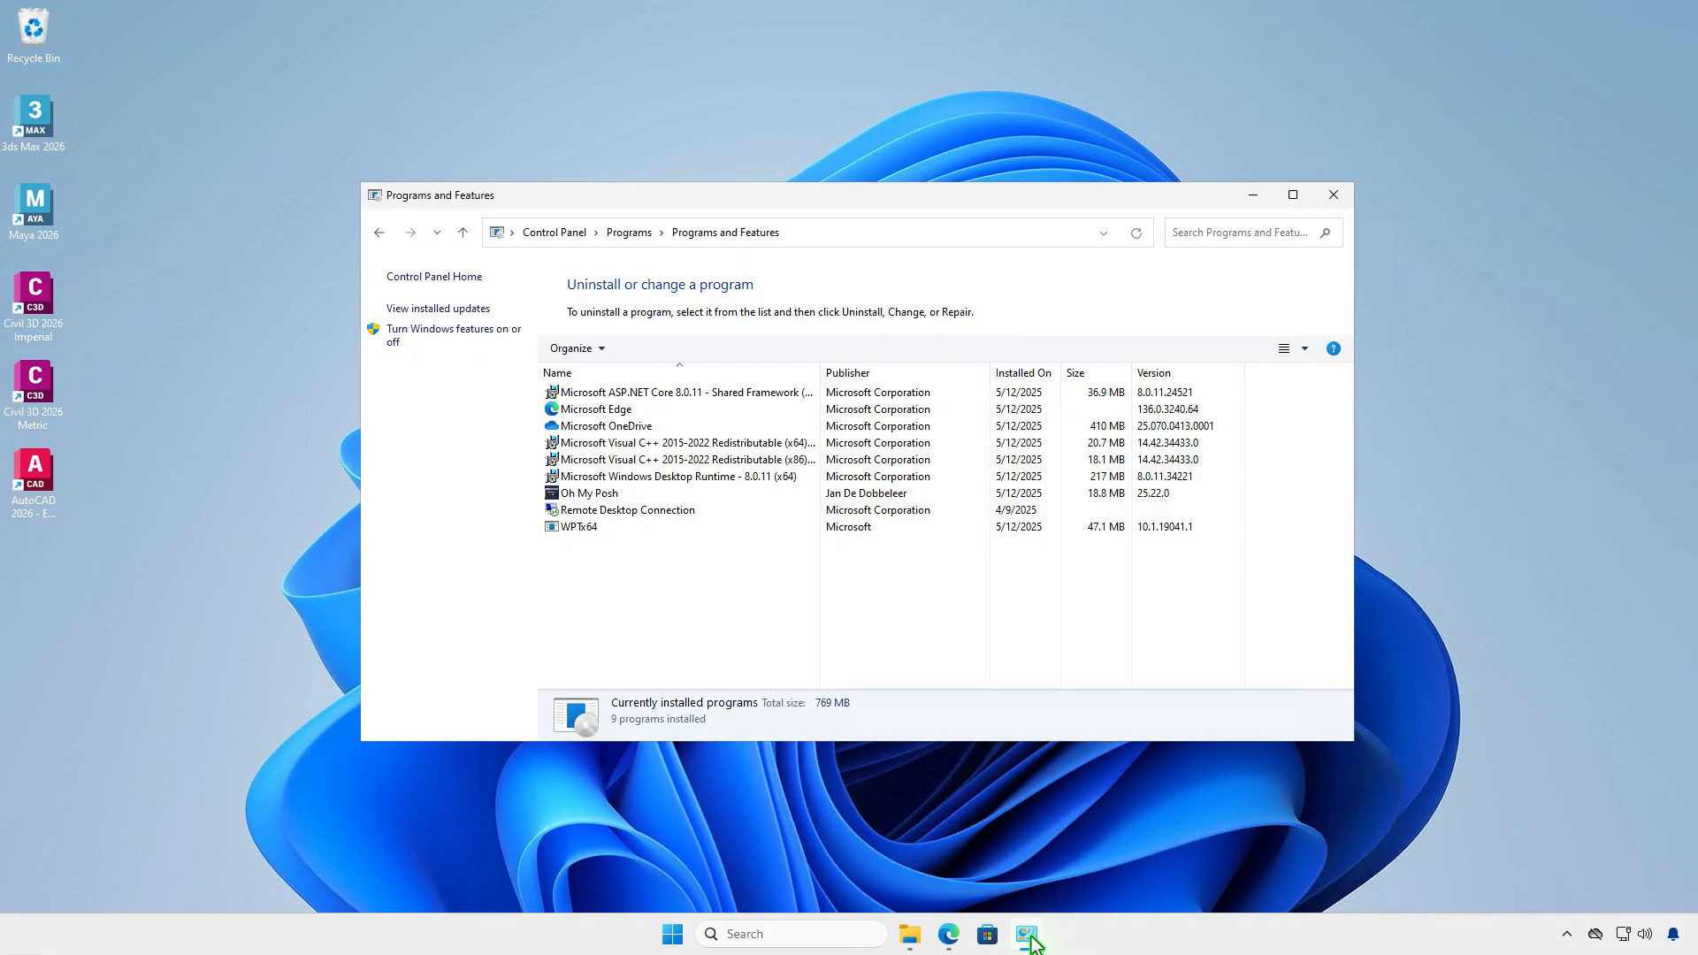
{"action": "left_click", "coordinate": [1146, 234]}
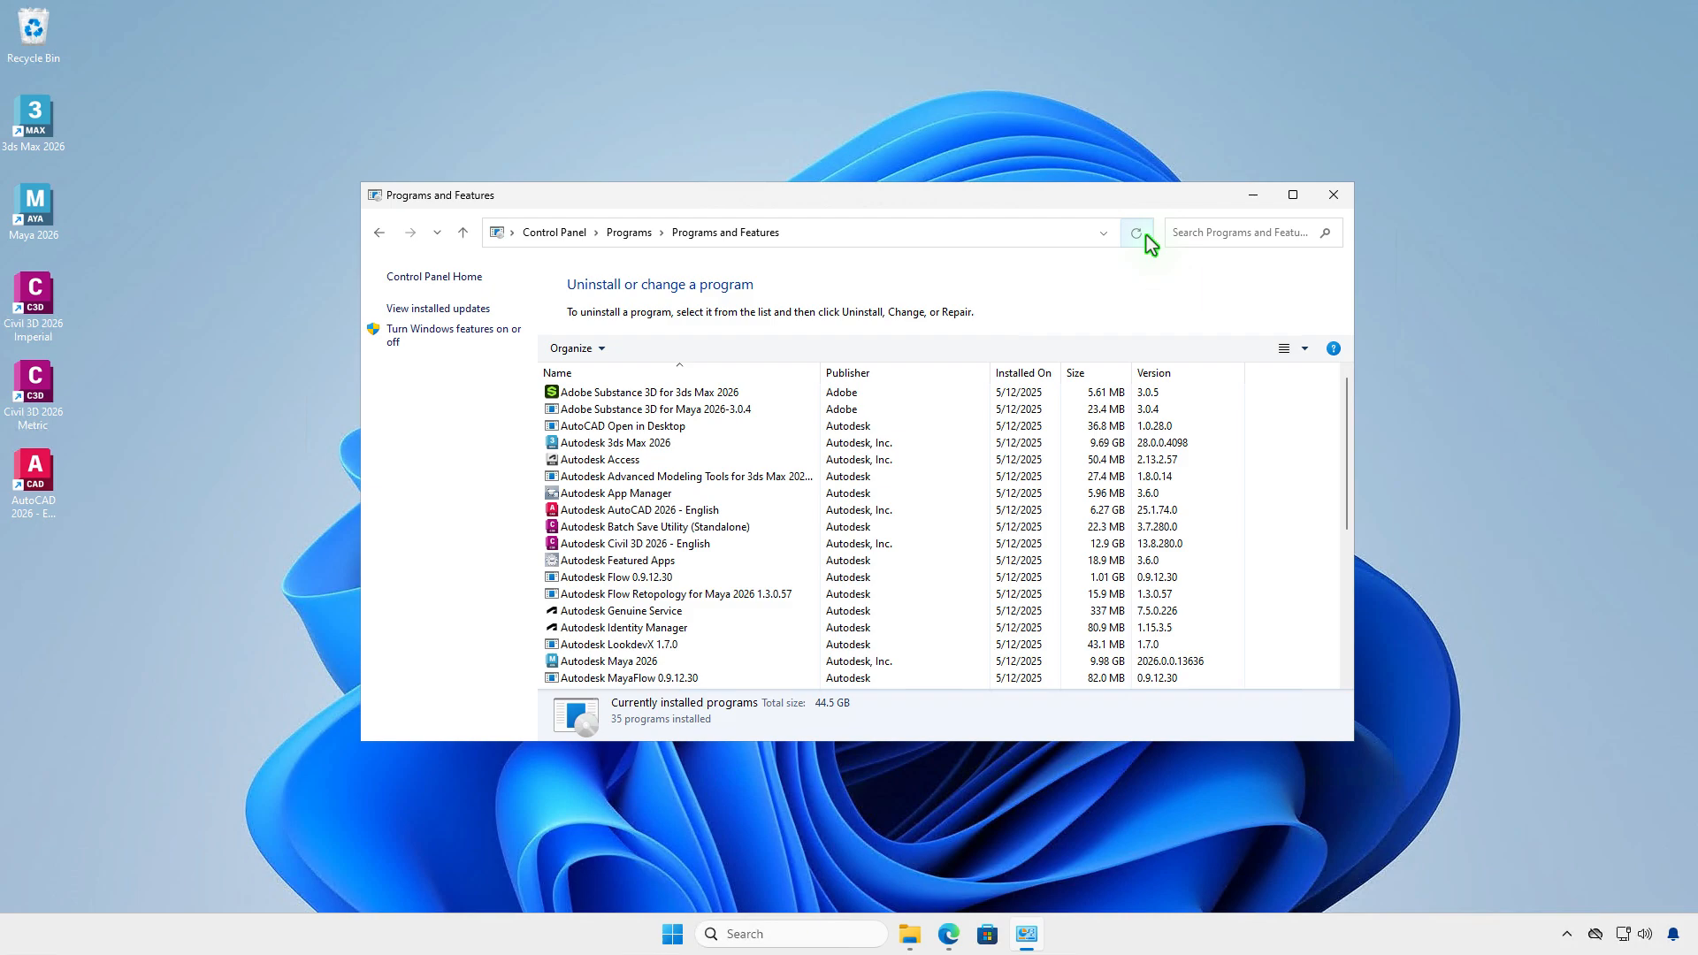
{"action": "left_click", "coordinate": [1206, 228]}
{"action": "type", "text": "aut"}
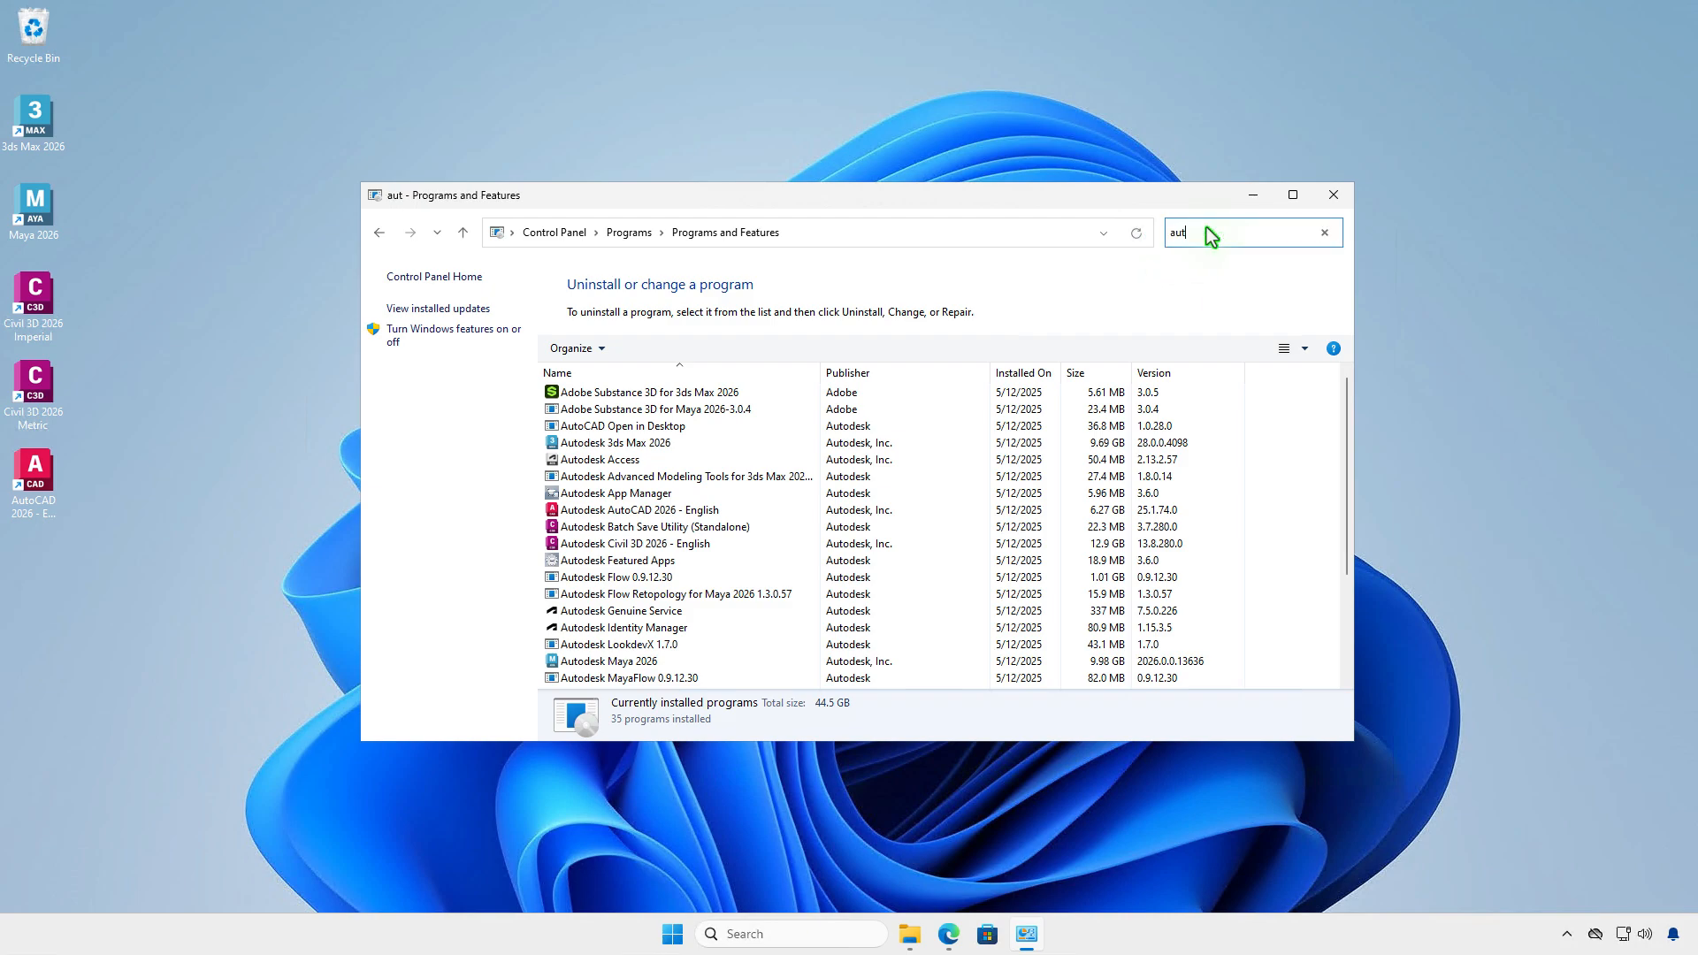
{"action": "type", "text": "odesk"}
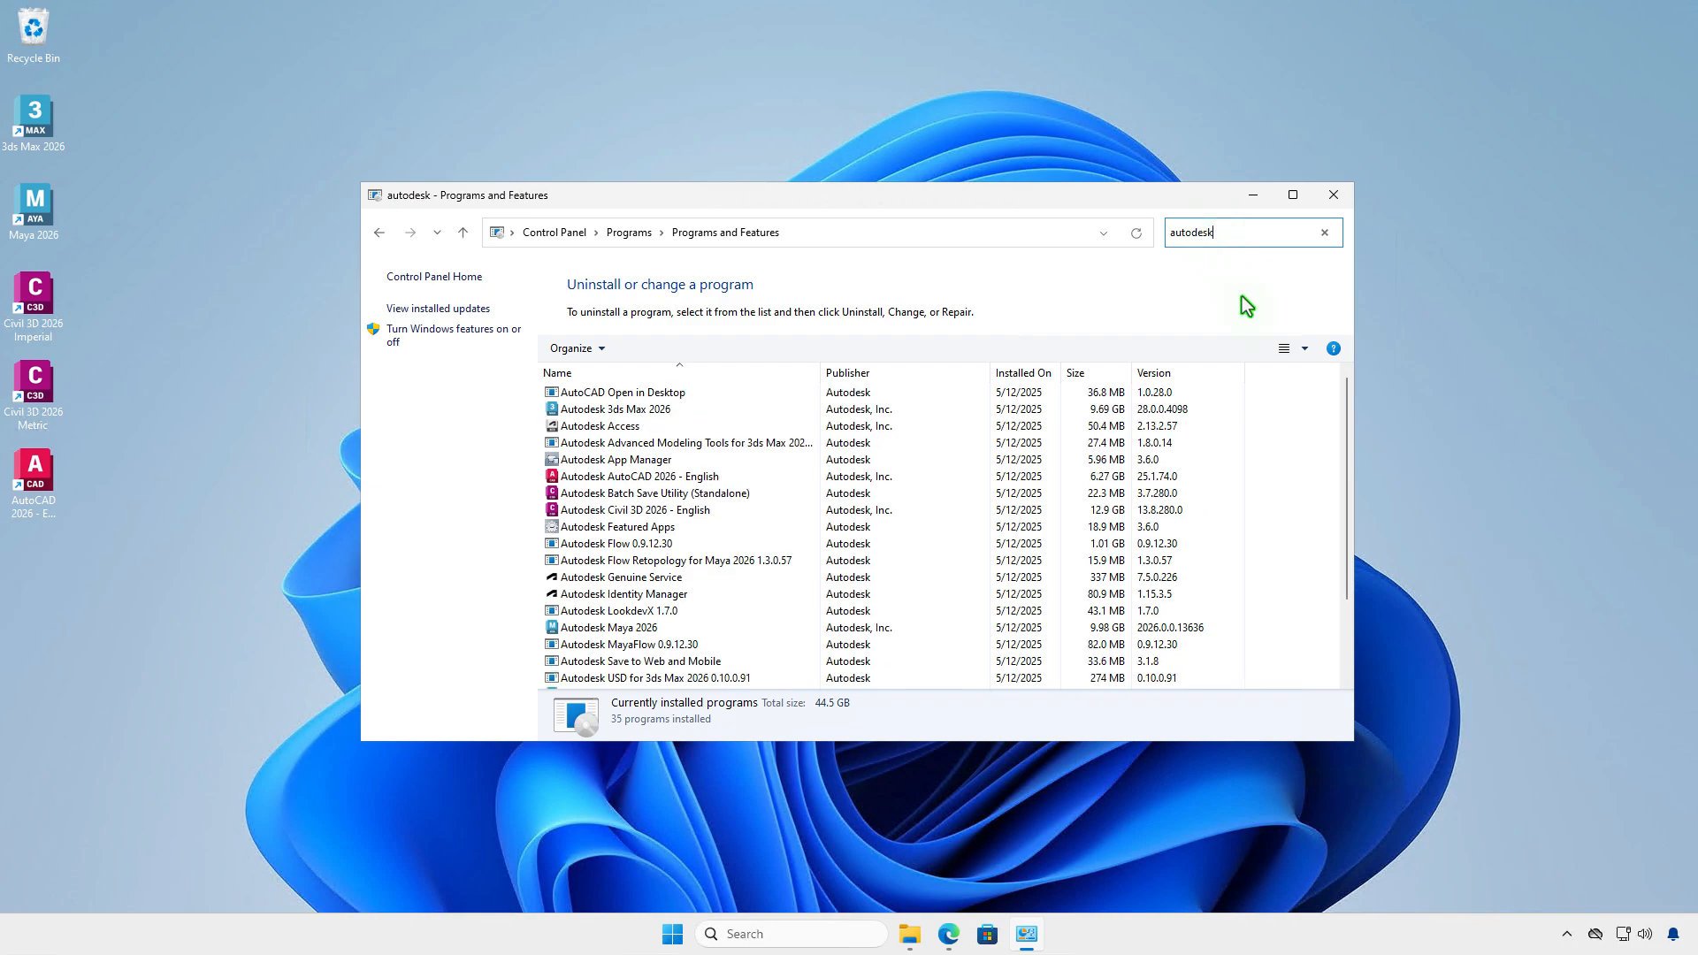
{"action": "scroll", "coordinate": [1283, 497], "scroll_direction": "down", "scroll_amount": 1}
{"action": "scroll", "coordinate": [1283, 497], "scroll_direction": "down", "scroll_amount": 1}
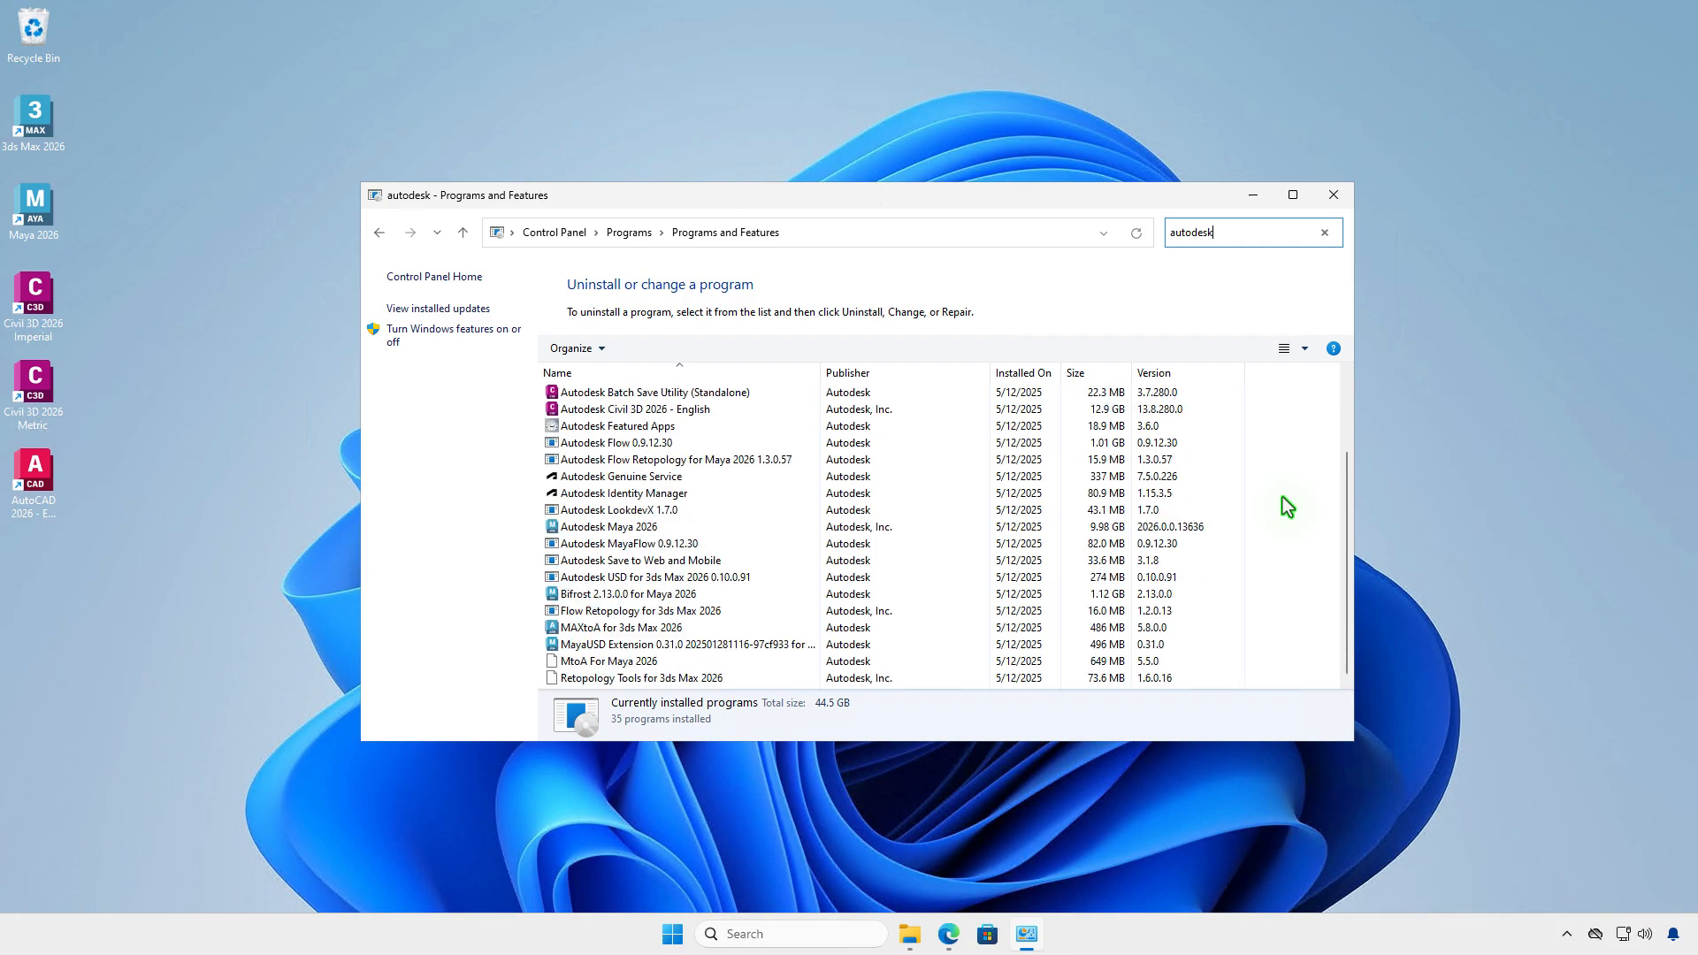
{"action": "scroll", "coordinate": [1283, 497], "scroll_direction": "up", "scroll_amount": 2}
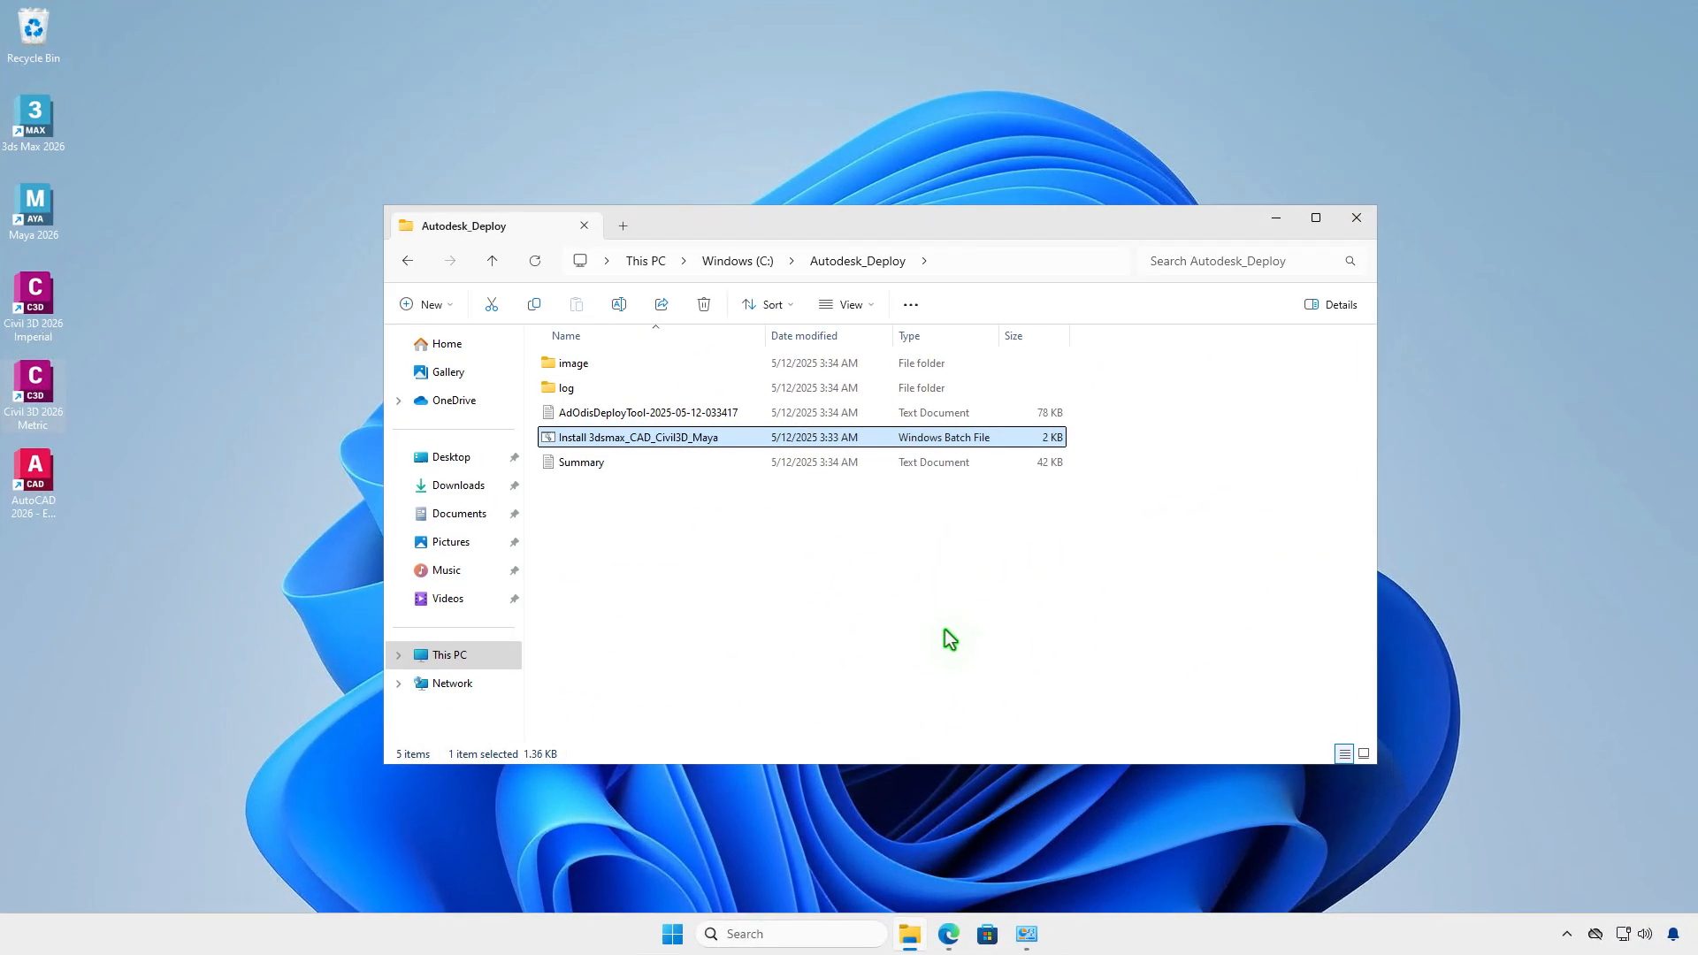
Open the Install 3dsmax_CAD_Civil3D_Maya batch file for editing in Notepad and comment out the basic UI install command with rem.
{"action": "right_click", "coordinate": [731, 437]}
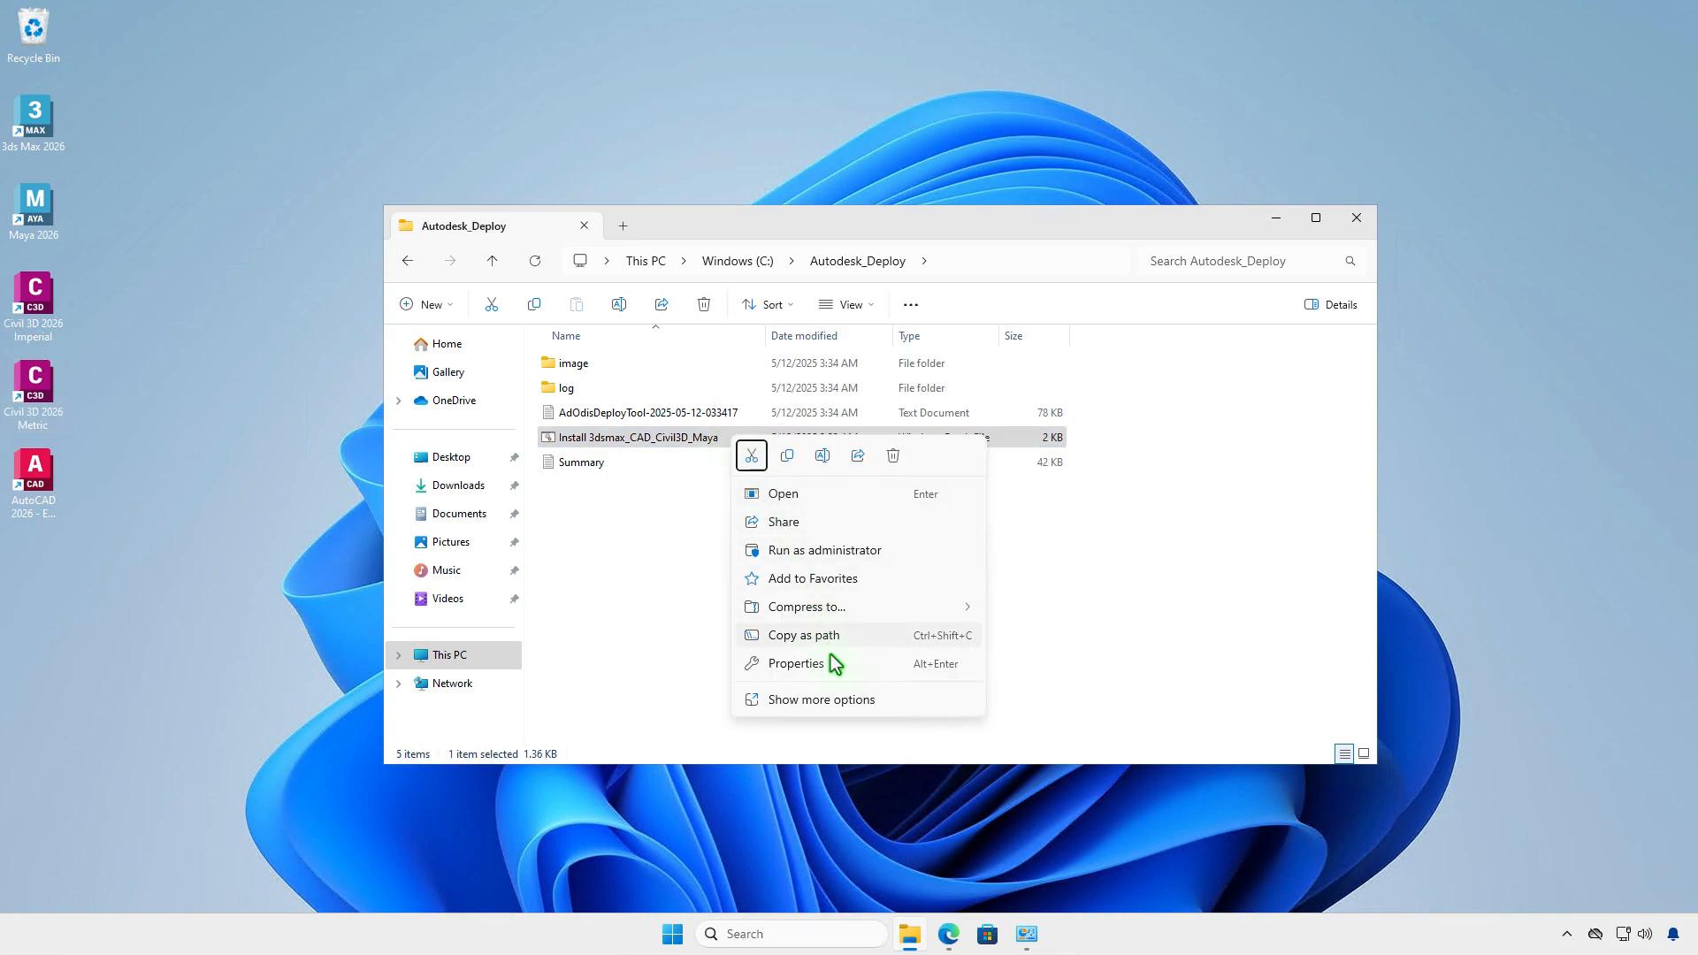
{"action": "left_click", "coordinate": [848, 700]}
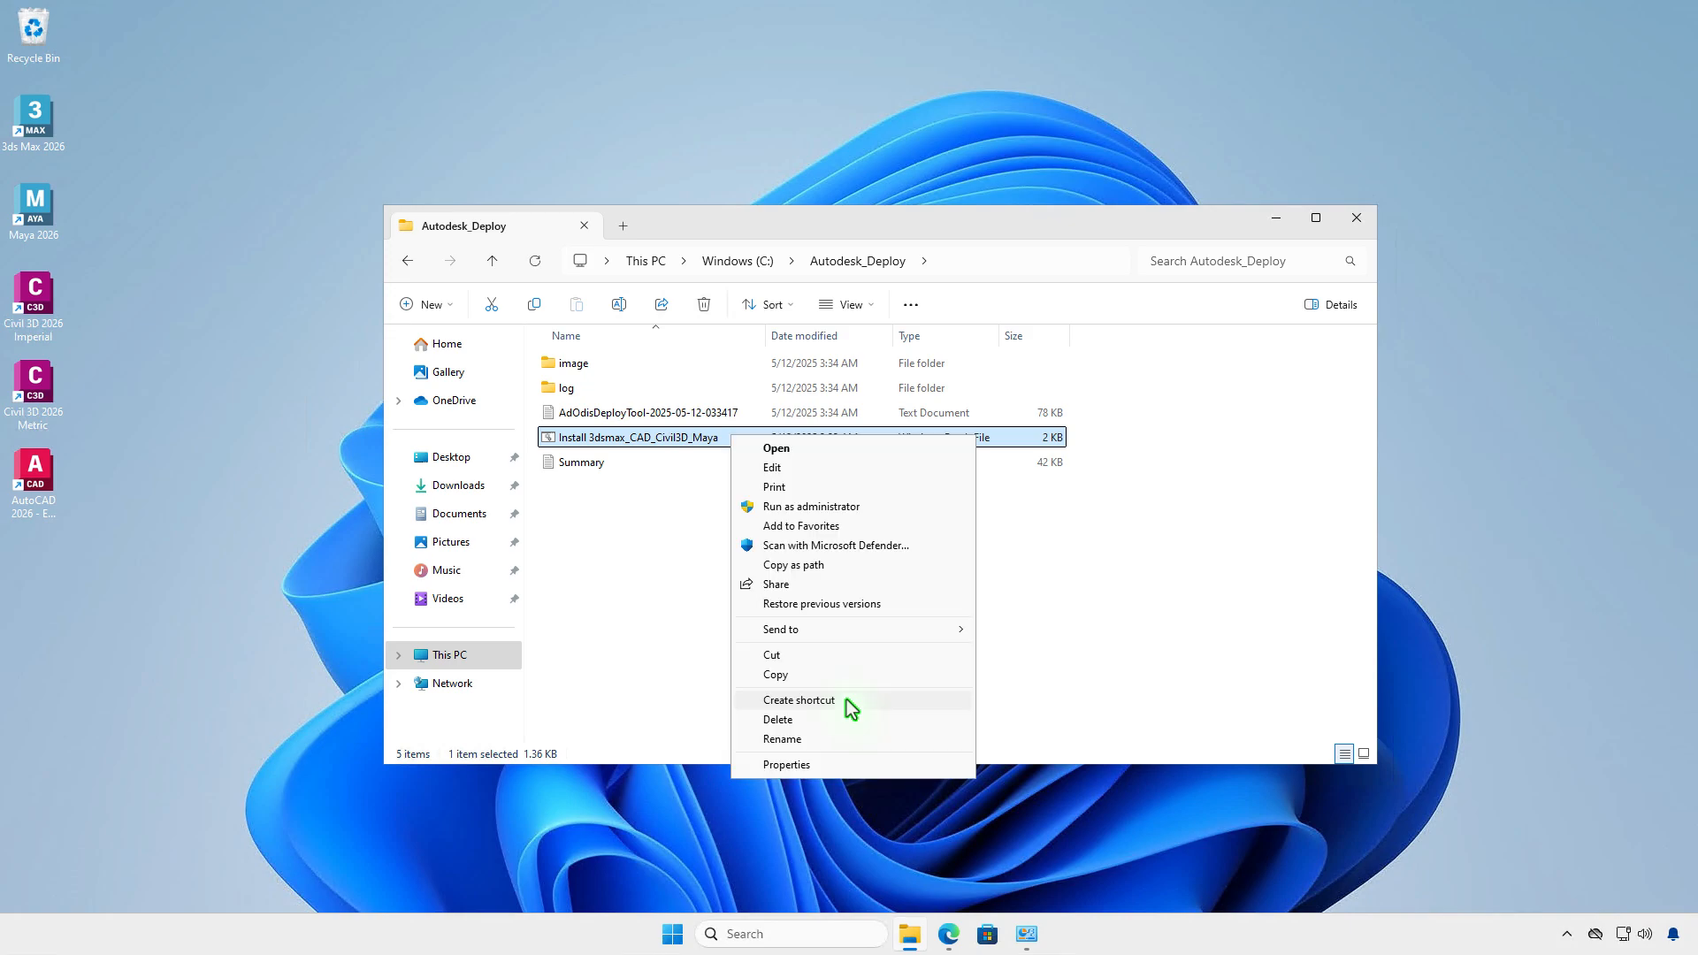
{"action": "left_click", "coordinate": [829, 469]}
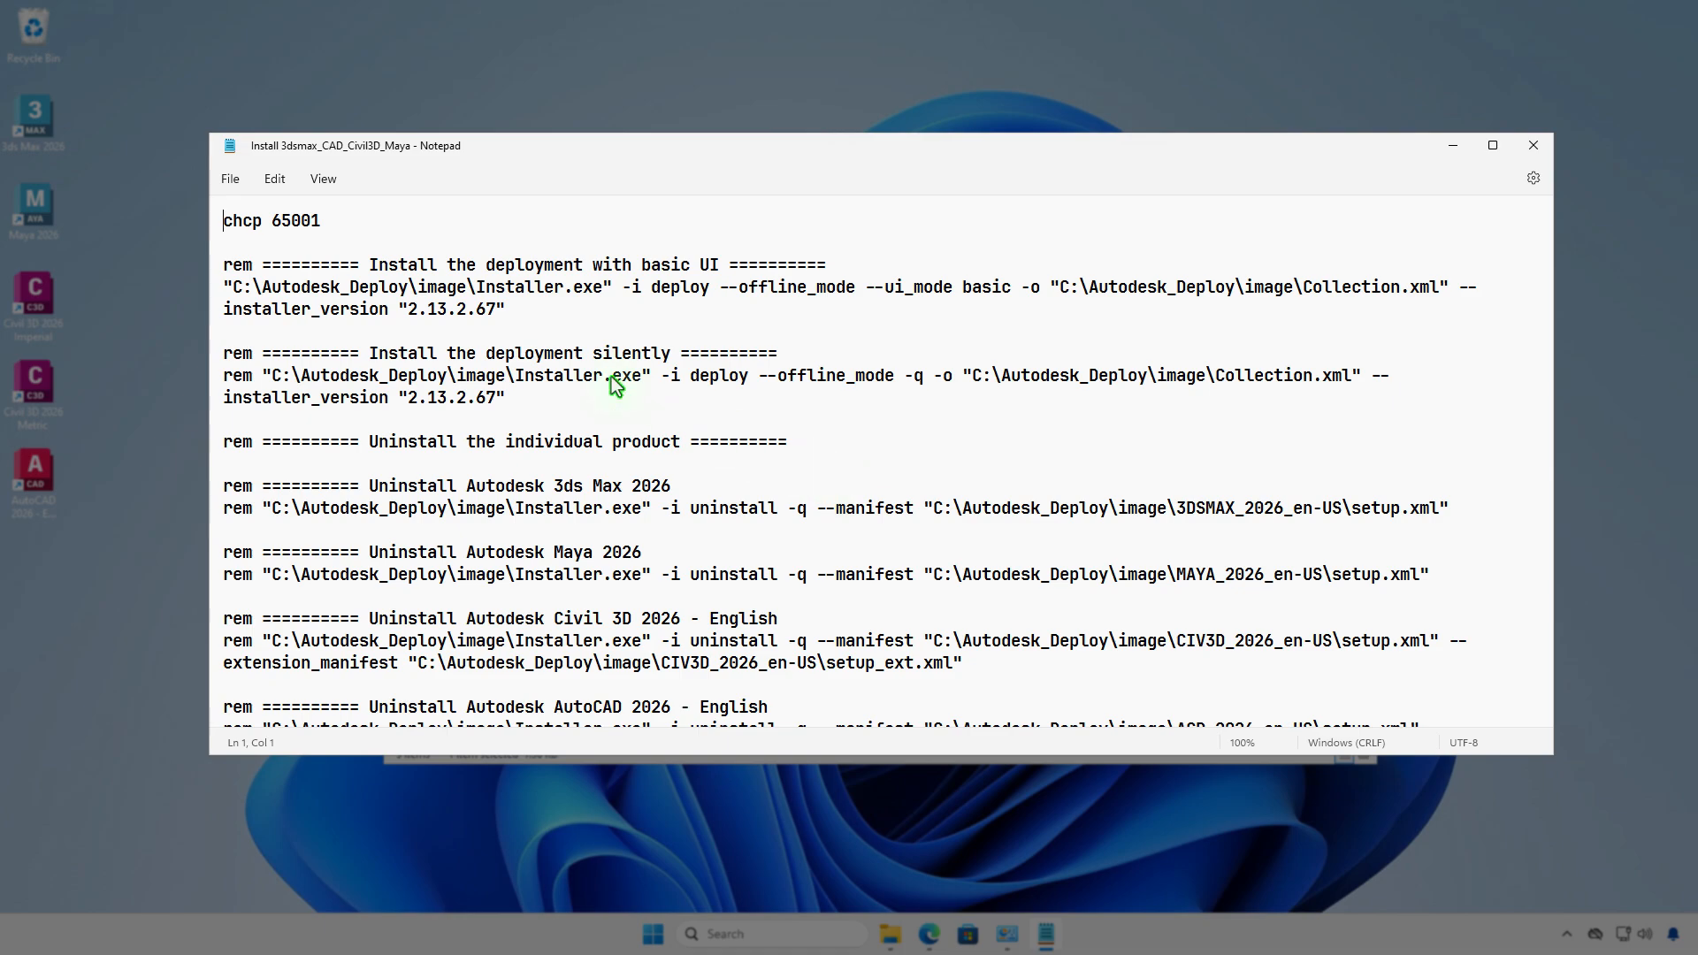
{"action": "left_click", "coordinate": [249, 266]}
{"action": "left_click_drag", "start_coordinate": [244, 265], "coordinate": [220, 267]}
{"action": "key", "text": "ctrl+c"}
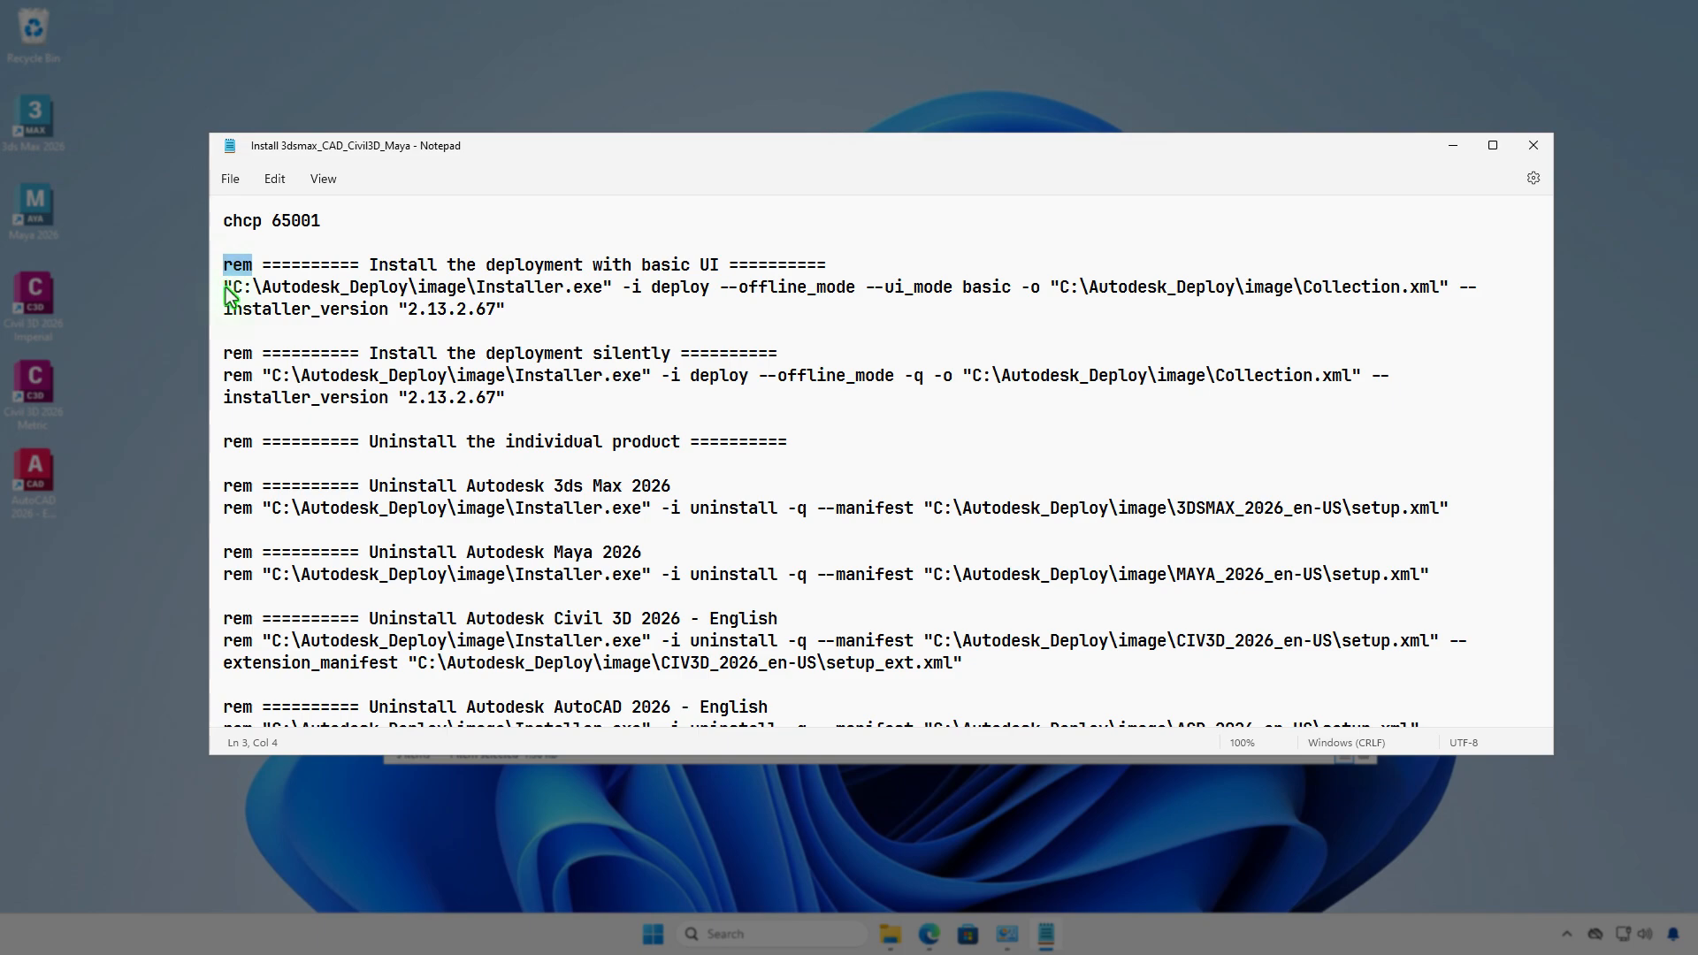
{"action": "left_click", "coordinate": [226, 287]}
{"action": "key", "text": "ctrl+v"}
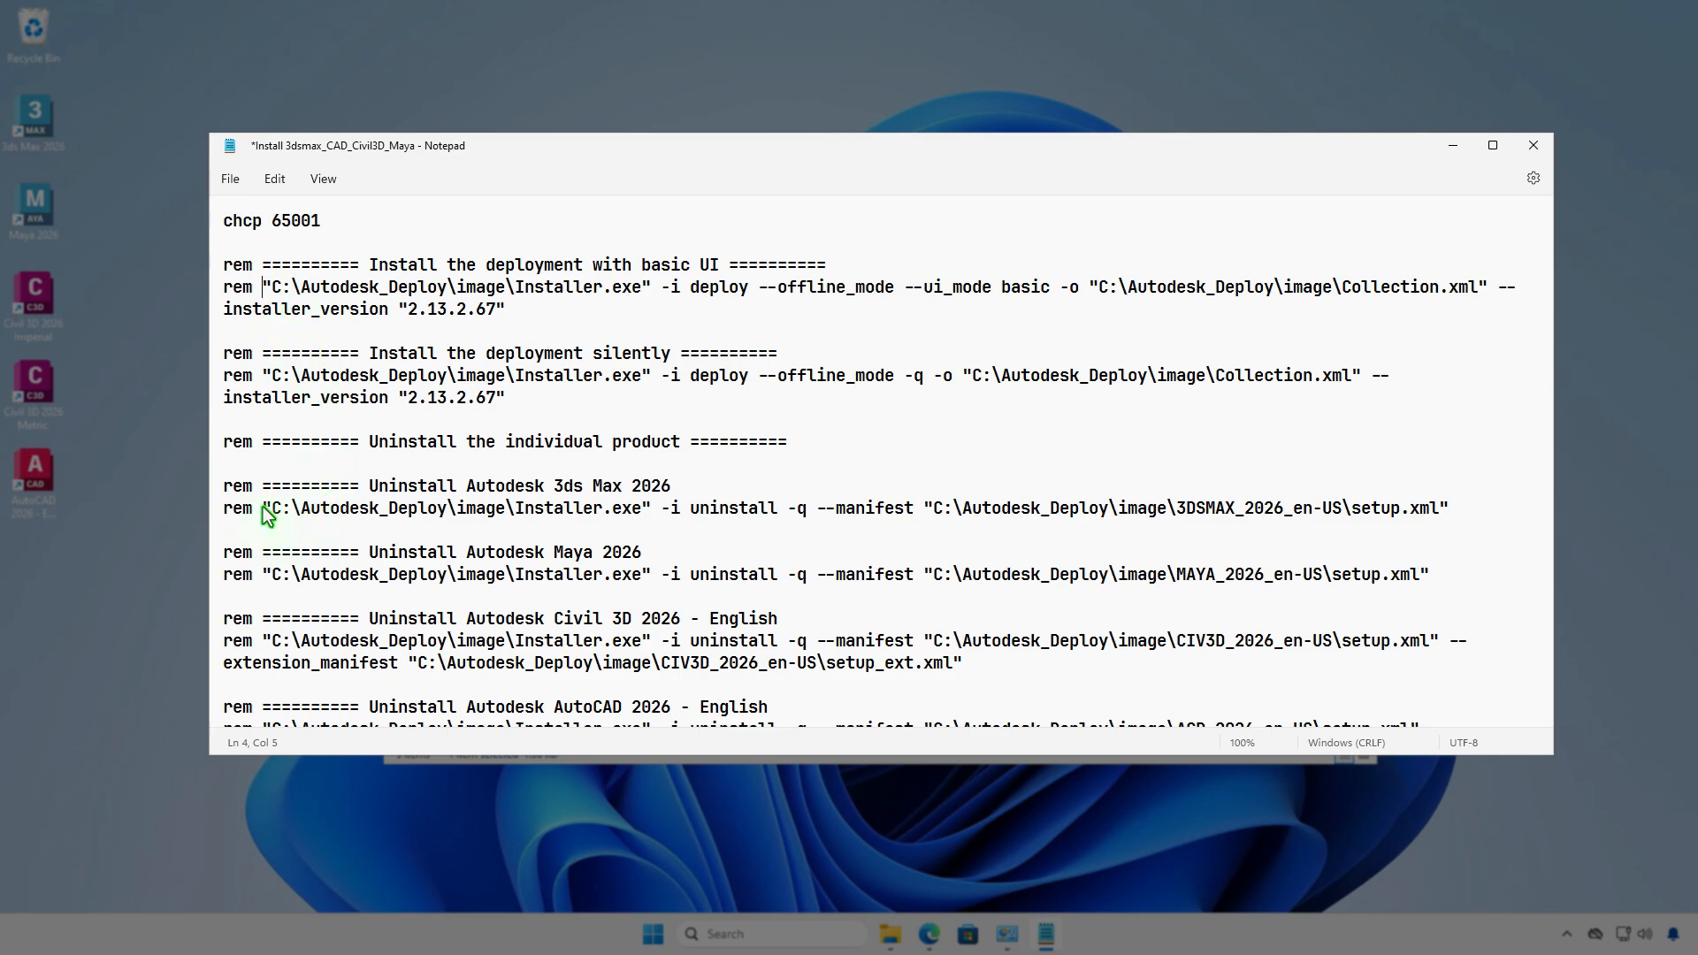
Remove rem from the 3ds Max, Maya, Civil 3D and AutoCAD uninstall commands, and close the batch file with its changes saved.
{"action": "left_click_drag", "start_coordinate": [263, 506], "coordinate": [223, 512]}
{"action": "key", "text": "Delete"}
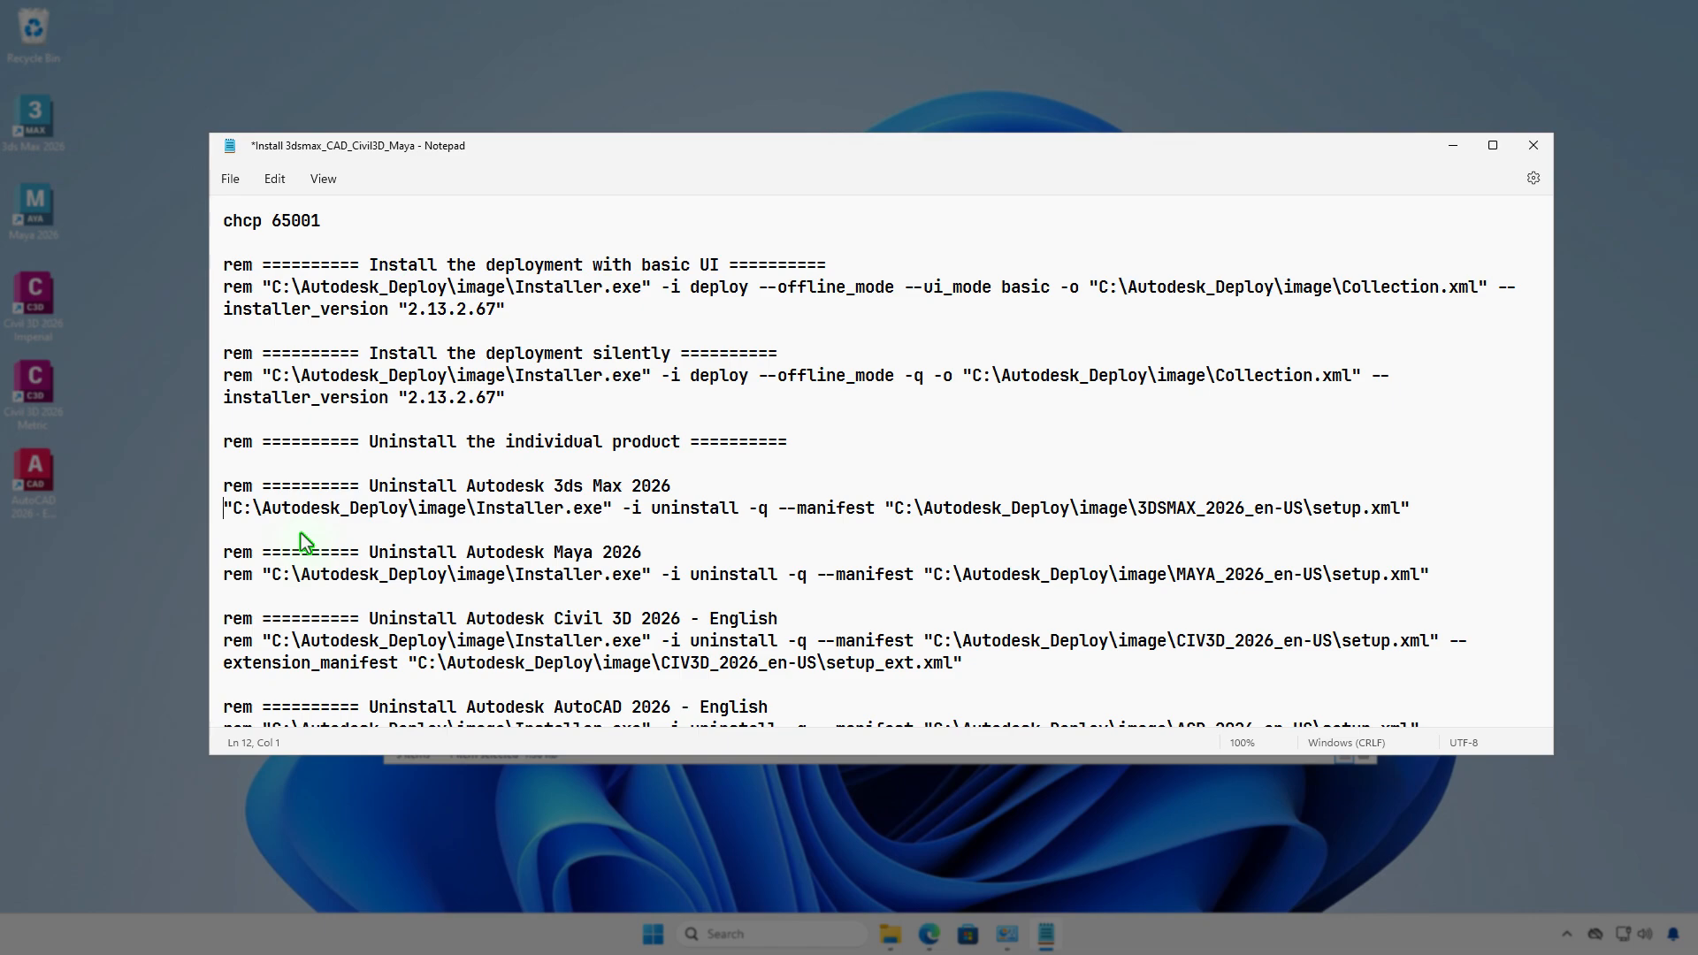
{"action": "left_click_drag", "start_coordinate": [246, 584], "coordinate": [216, 576]}
{"action": "key", "text": "Delete"}
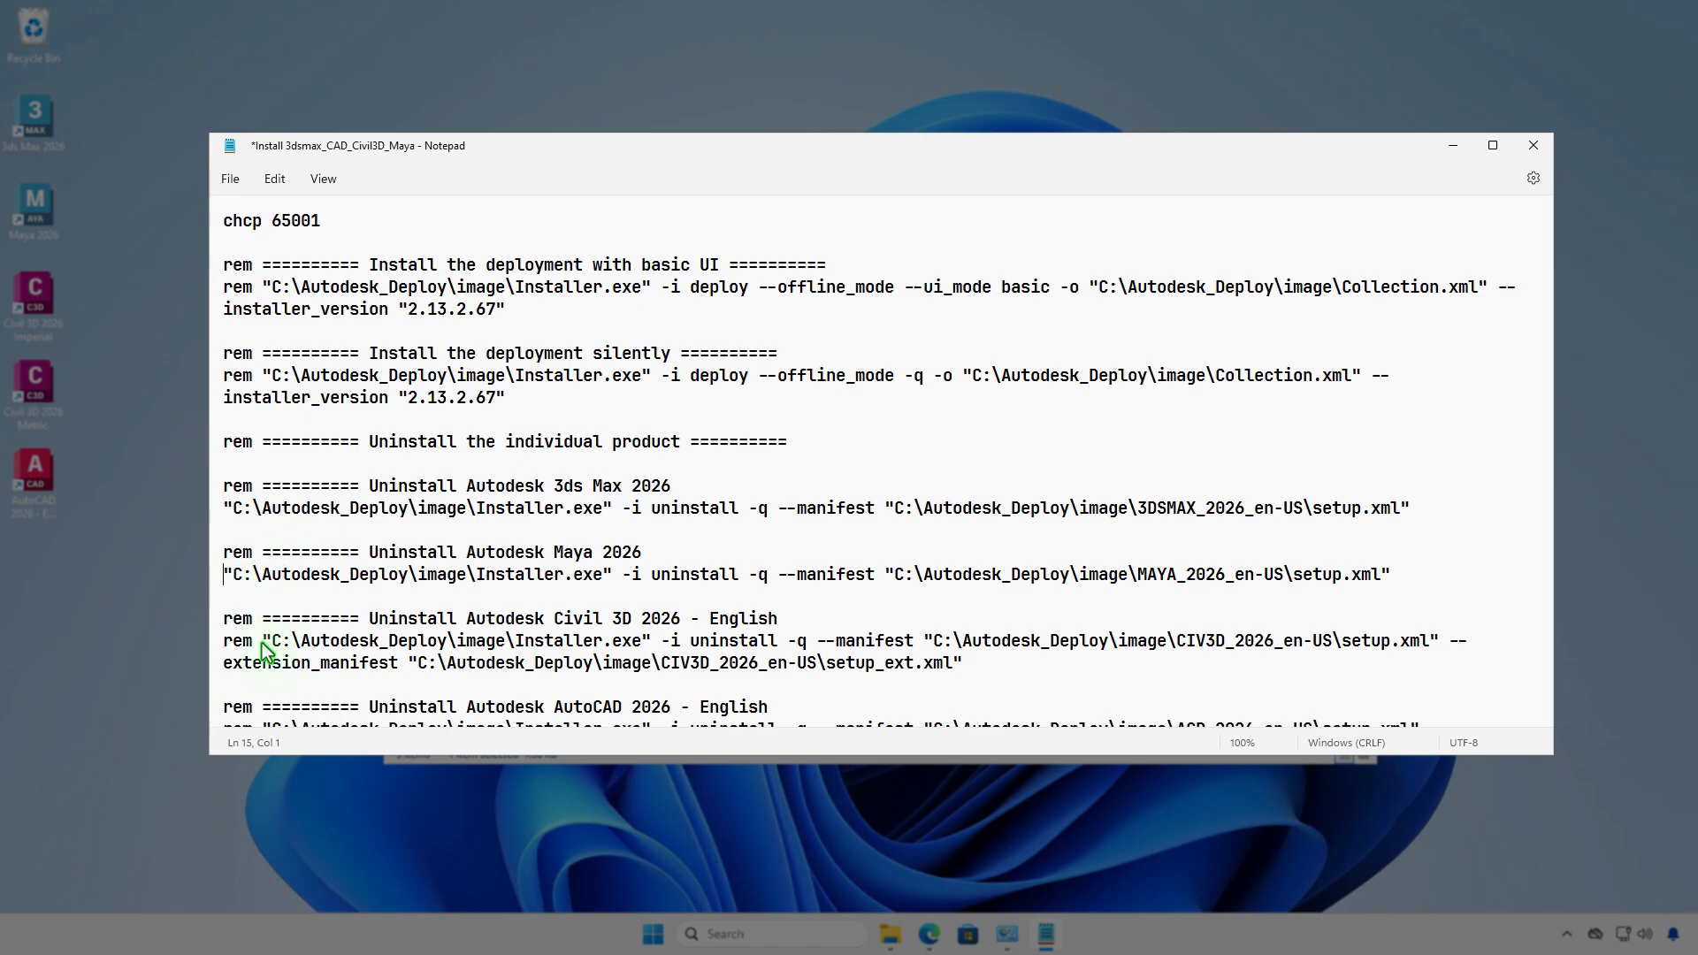
{"action": "key", "text": "Delete"}
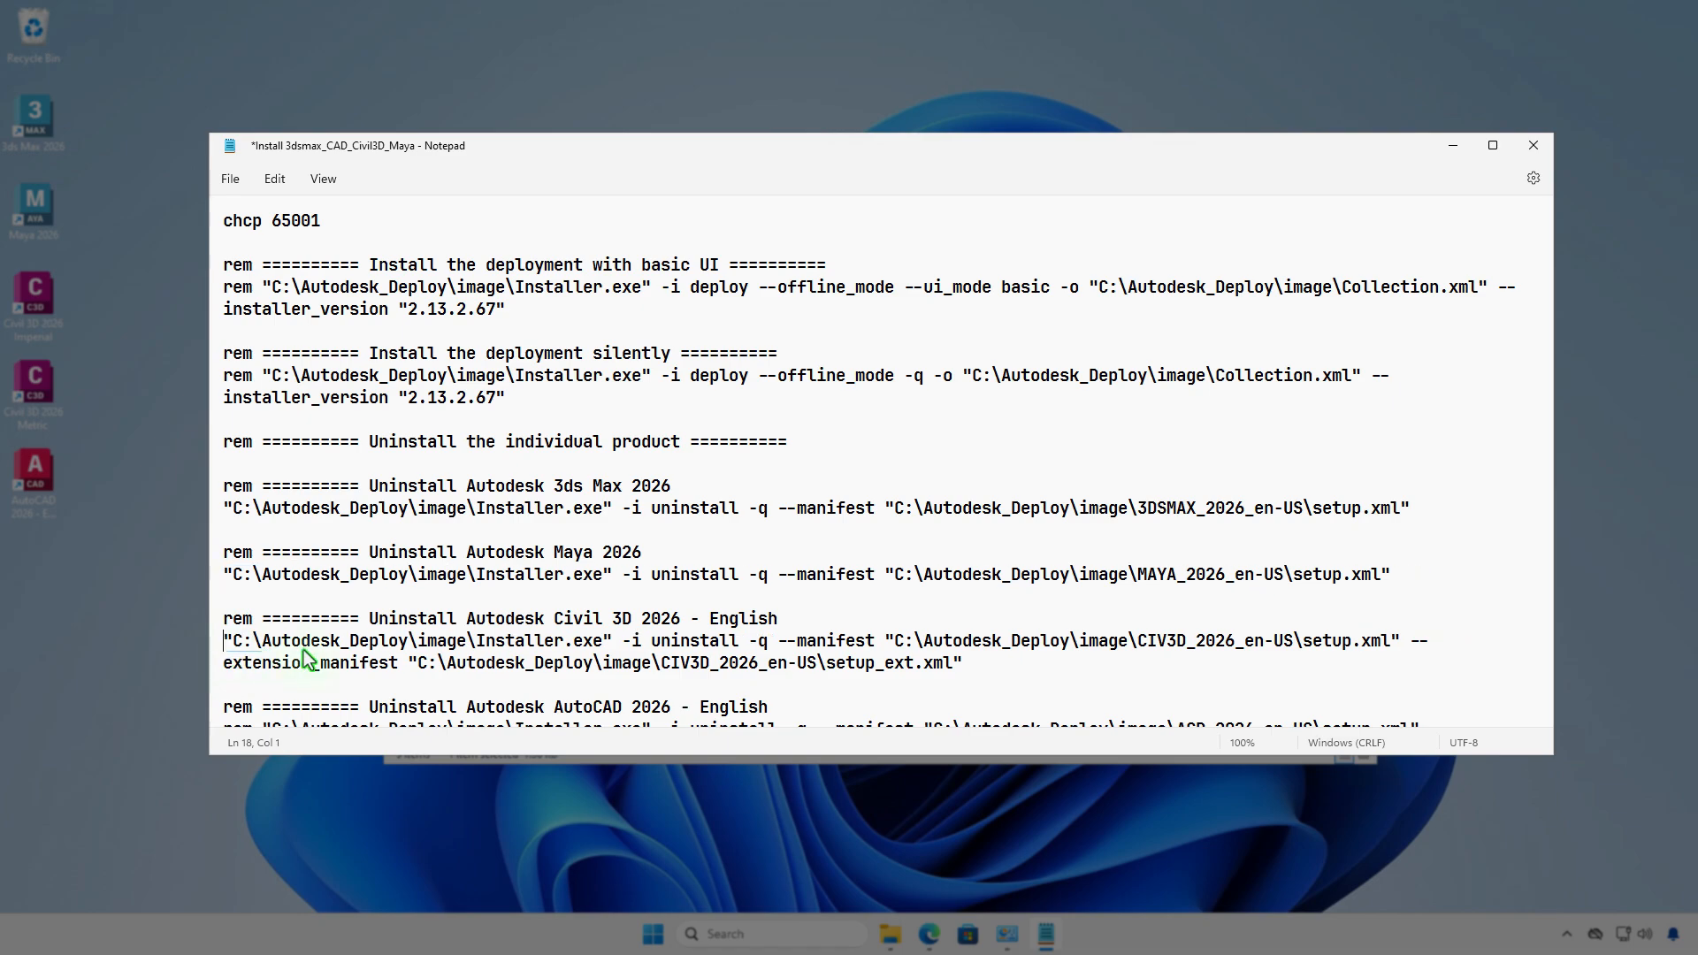
{"action": "scroll", "coordinate": [305, 659], "scroll_direction": "down", "scroll_amount": 2}
{"action": "left_click", "coordinate": [263, 652]}
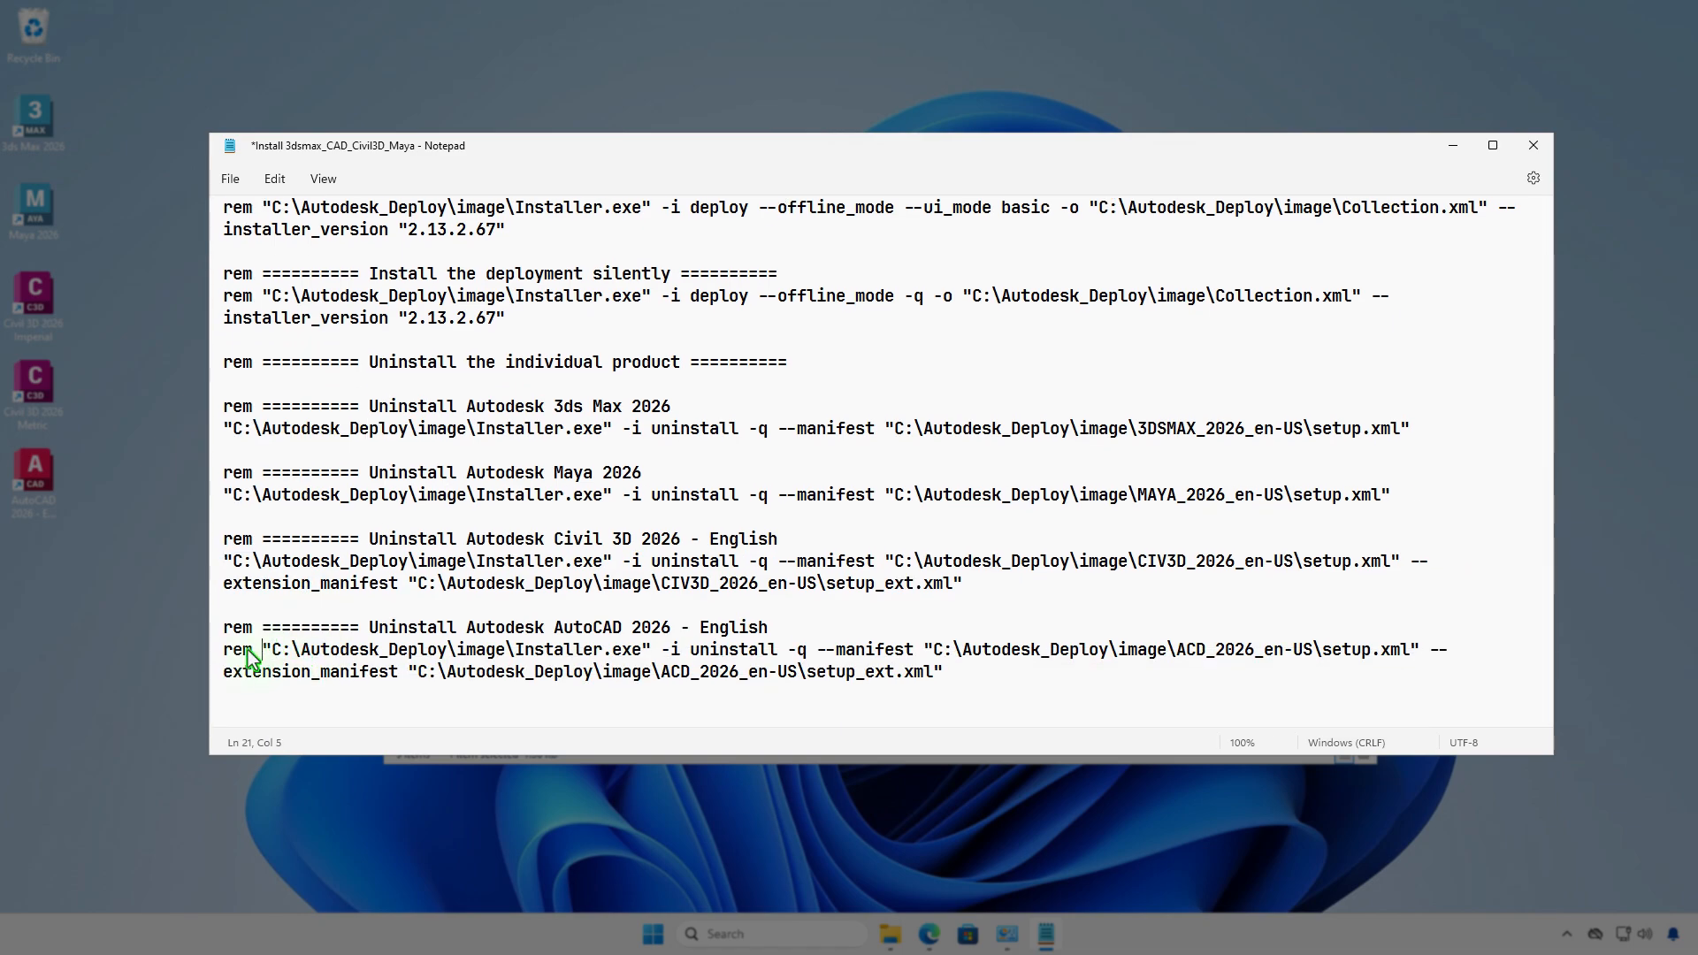
{"action": "left_click_drag", "start_coordinate": [249, 652], "coordinate": [223, 652]}
{"action": "key", "text": "Delete"}
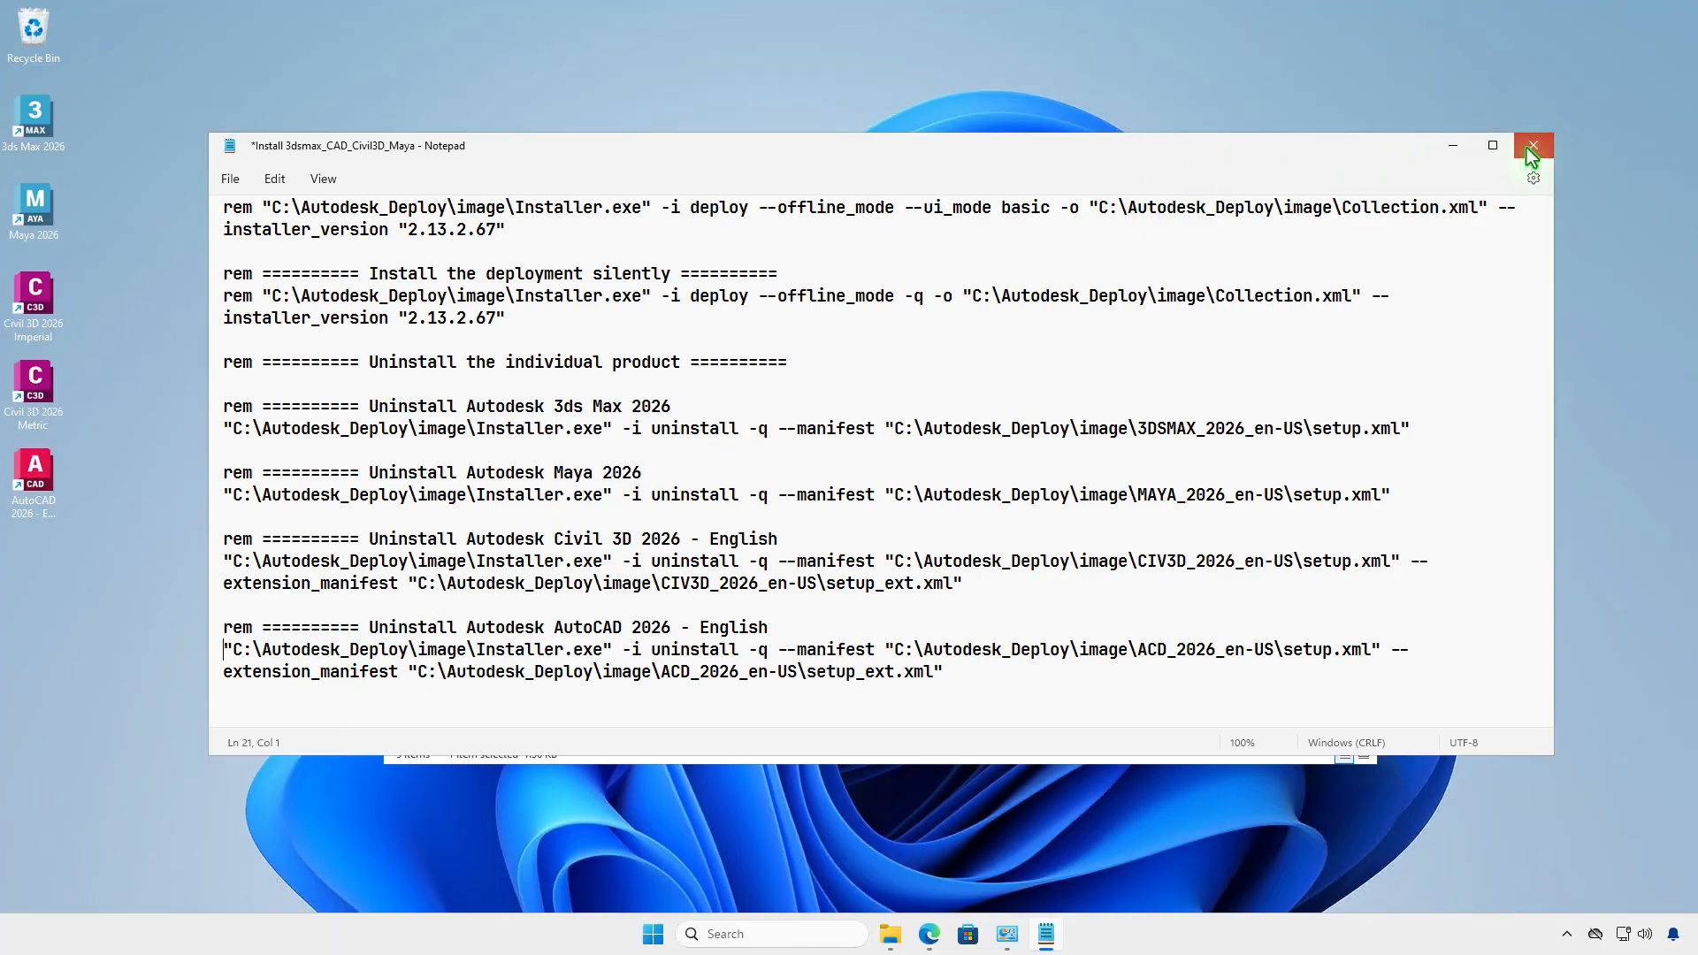
{"action": "left_click", "coordinate": [1533, 146]}
{"action": "left_click", "coordinate": [805, 499]}
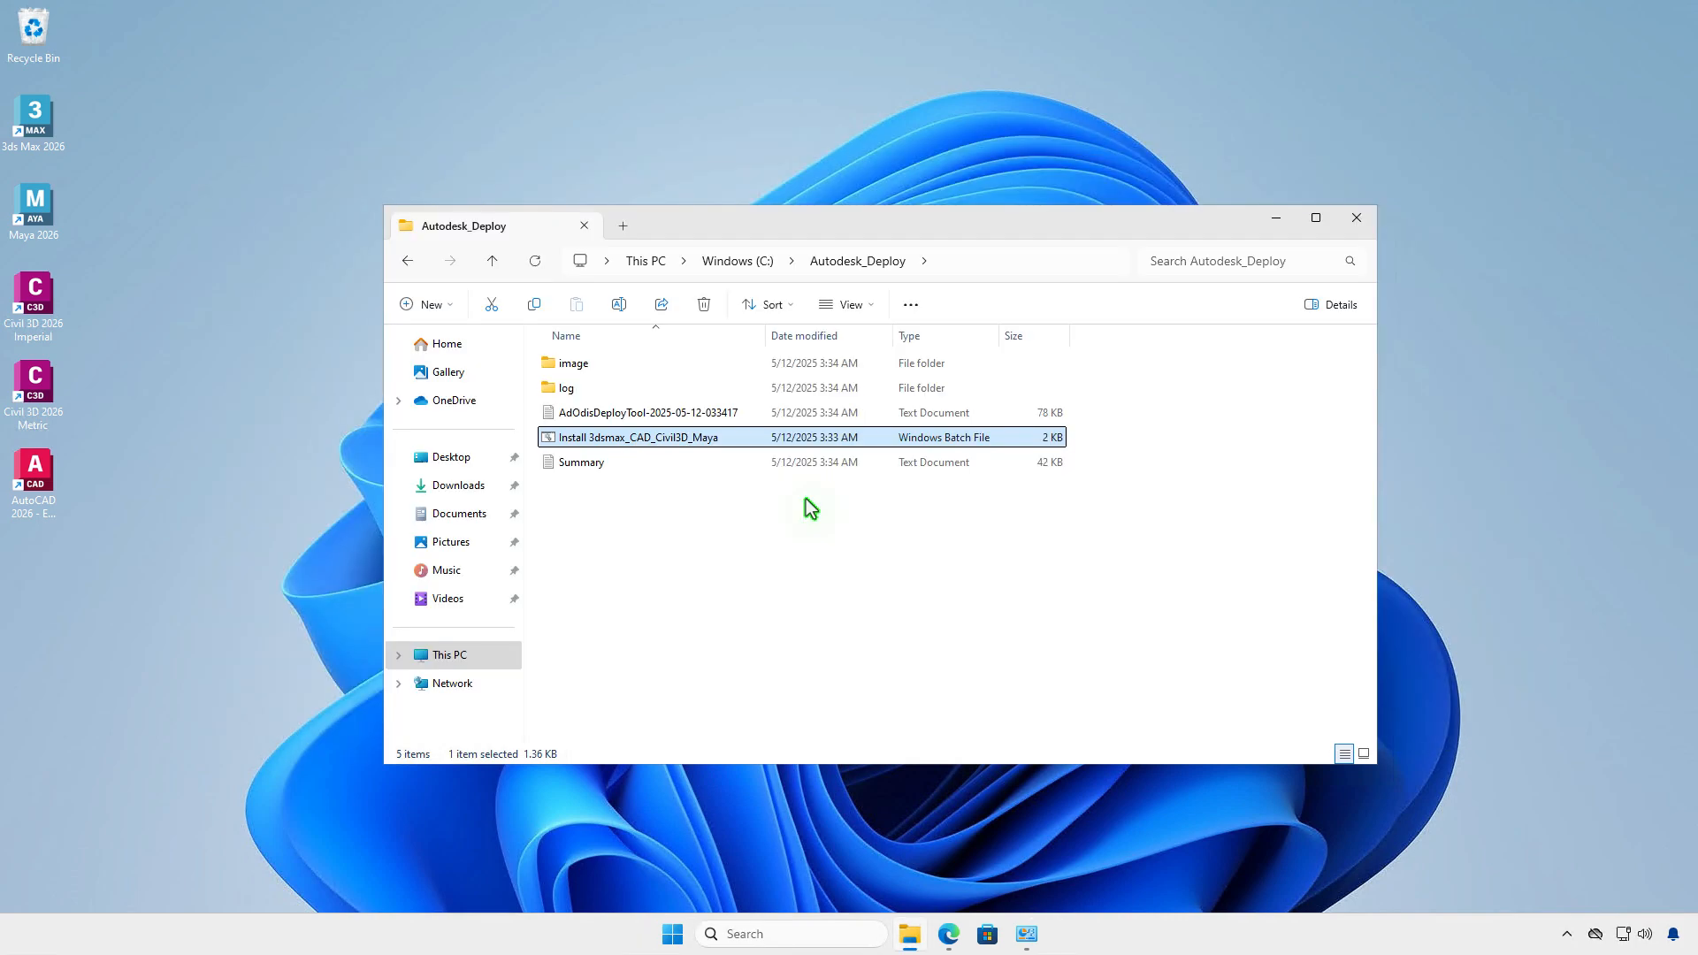
Run the edited Install 3dsmax_CAD_Civil3D_Maya batch file as administrator to uninstall the Autodesk products.
{"action": "right_click", "coordinate": [736, 438]}
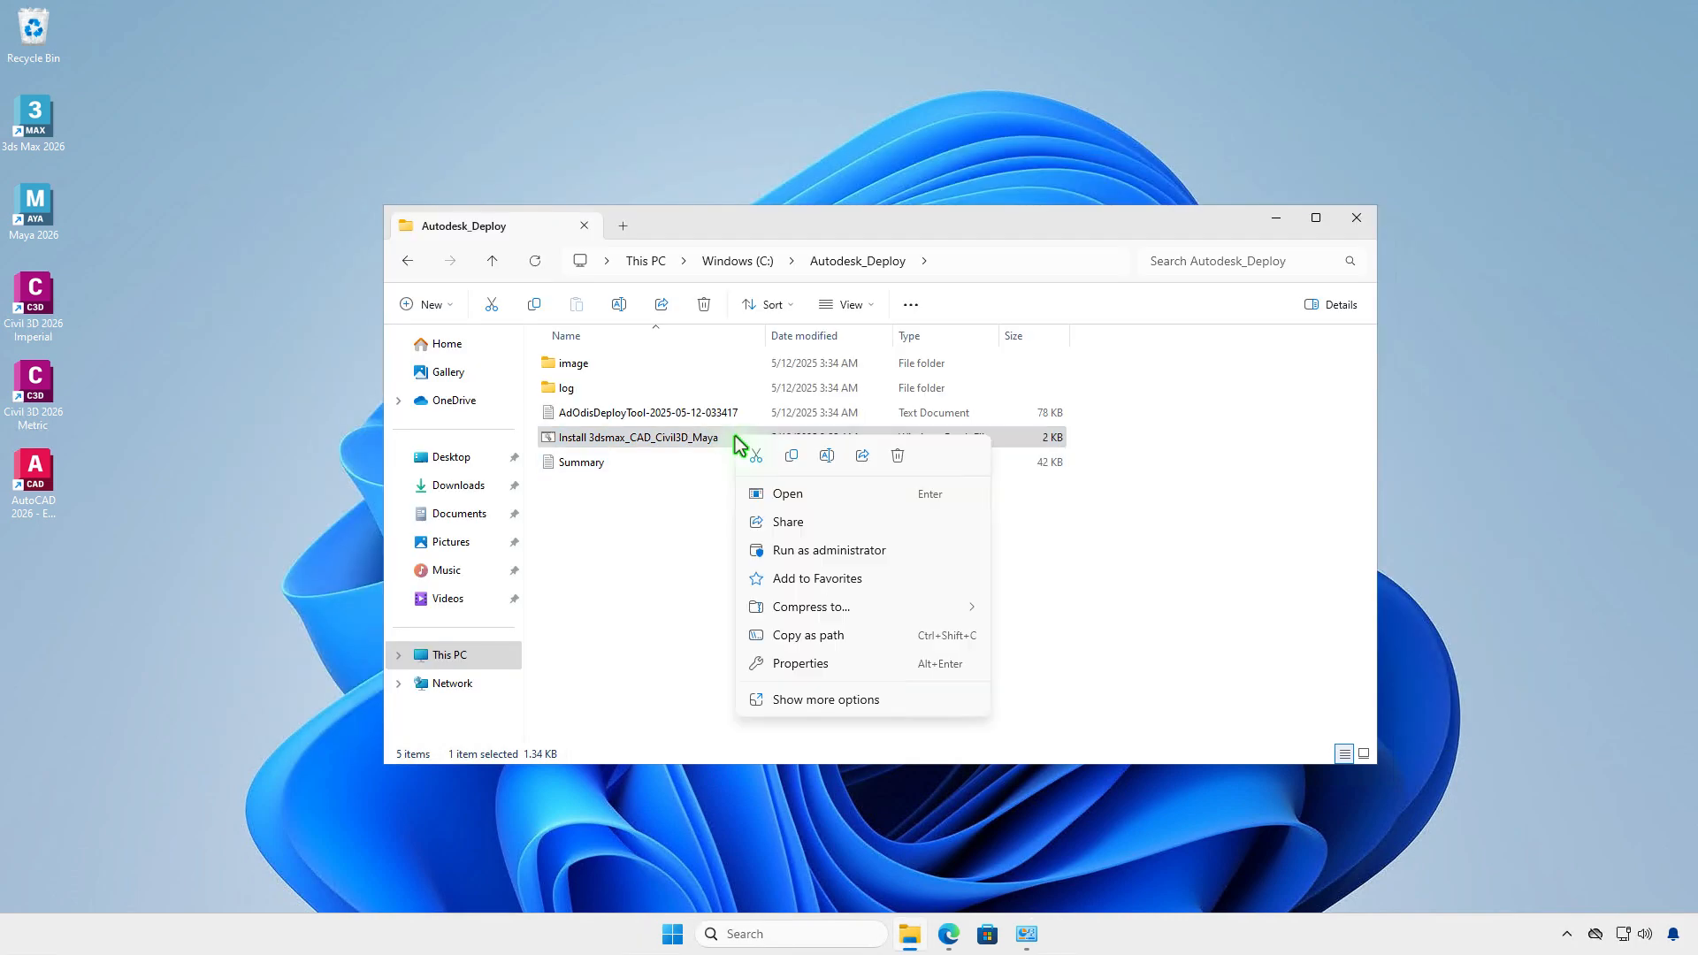
{"action": "left_click", "coordinate": [868, 555]}
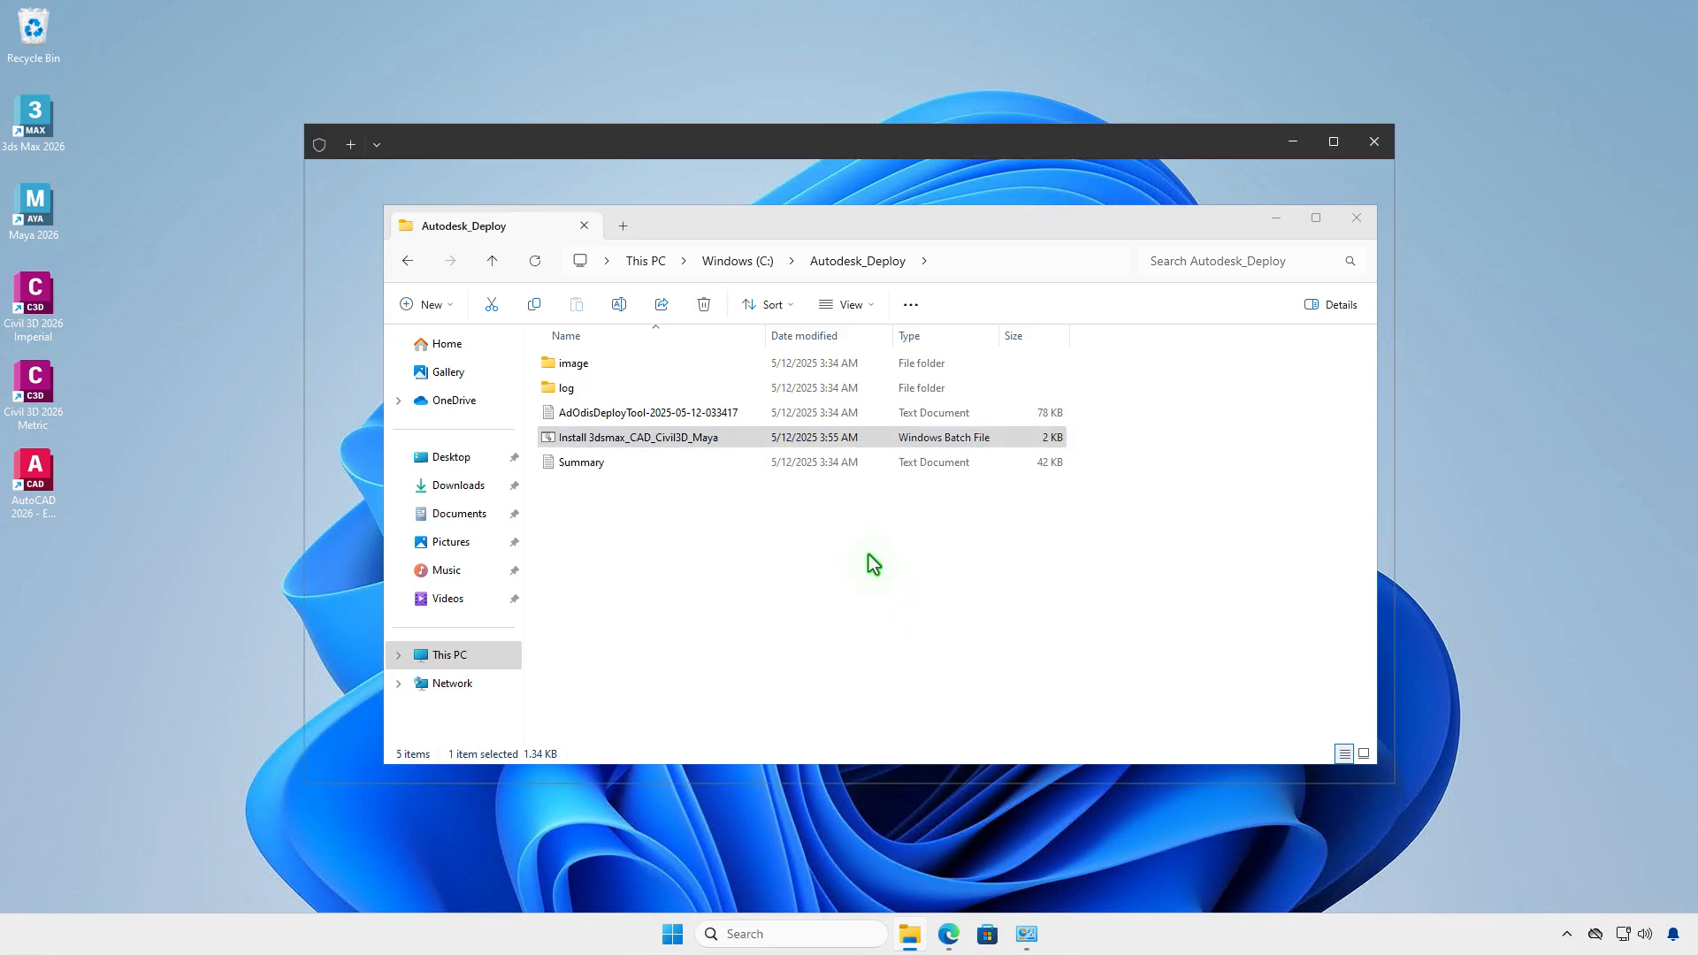